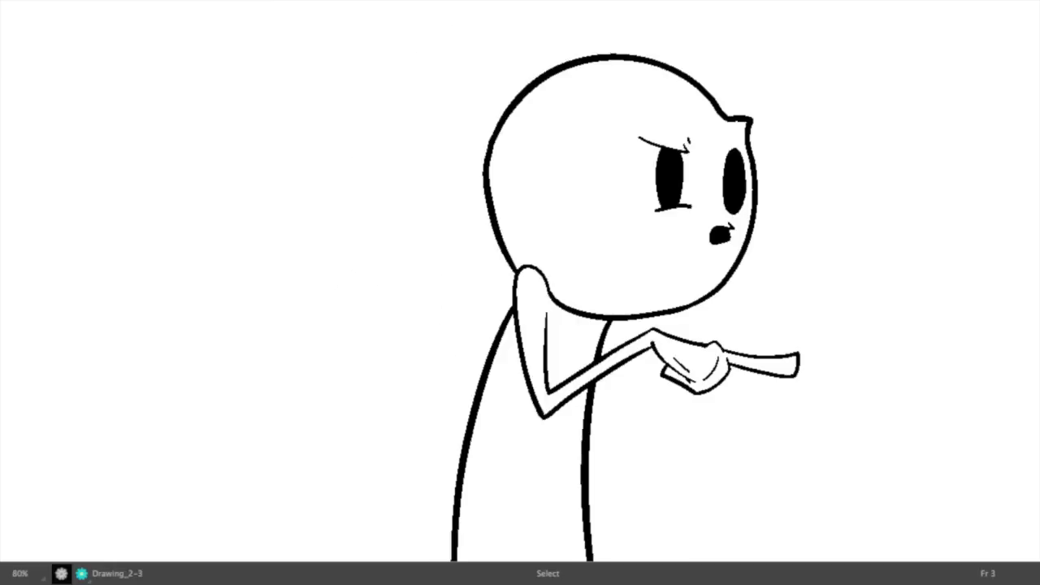
- Step back through the character's pose drawings and play the scene to review the unanimated pose changes
key("comma")
key("comma")
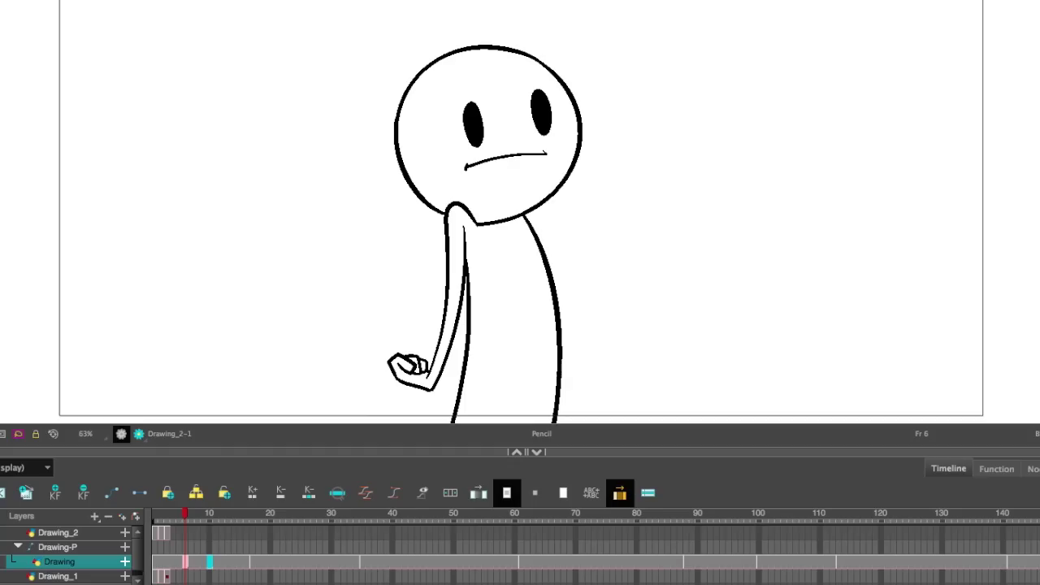
left_click(192, 513)
key("shift+Return")
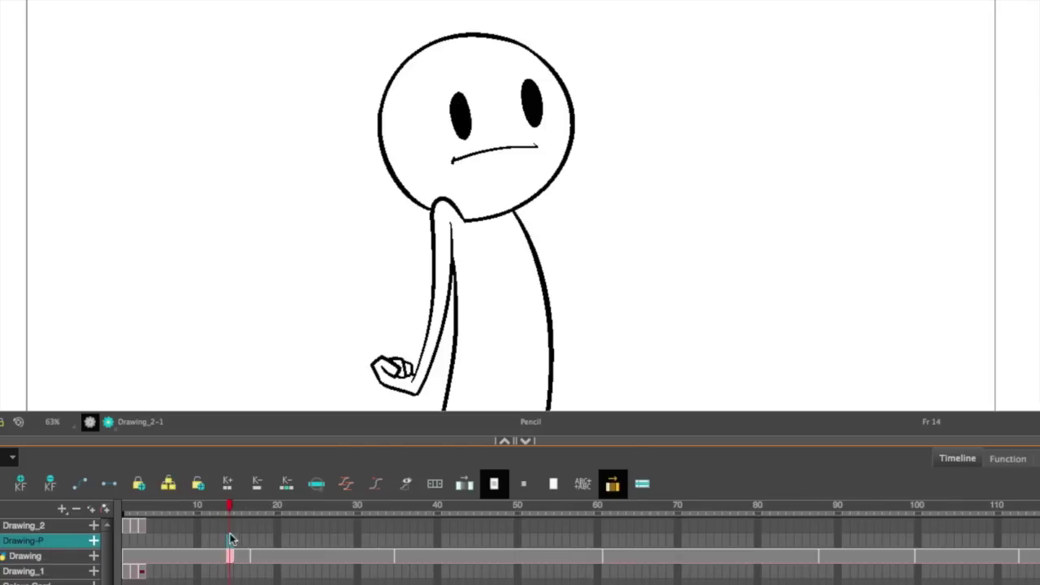
- Add keyframes on the Drawing-P peg at frames 16, 17 and 19, around the switch to the pointing pose
left_click(245, 542)
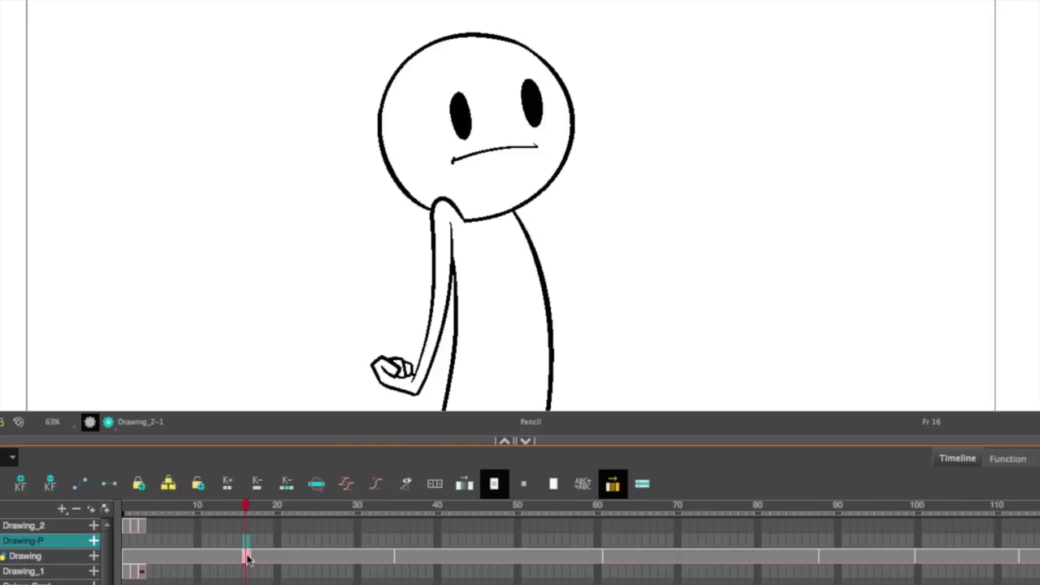
left_click(231, 557)
left_click(252, 557)
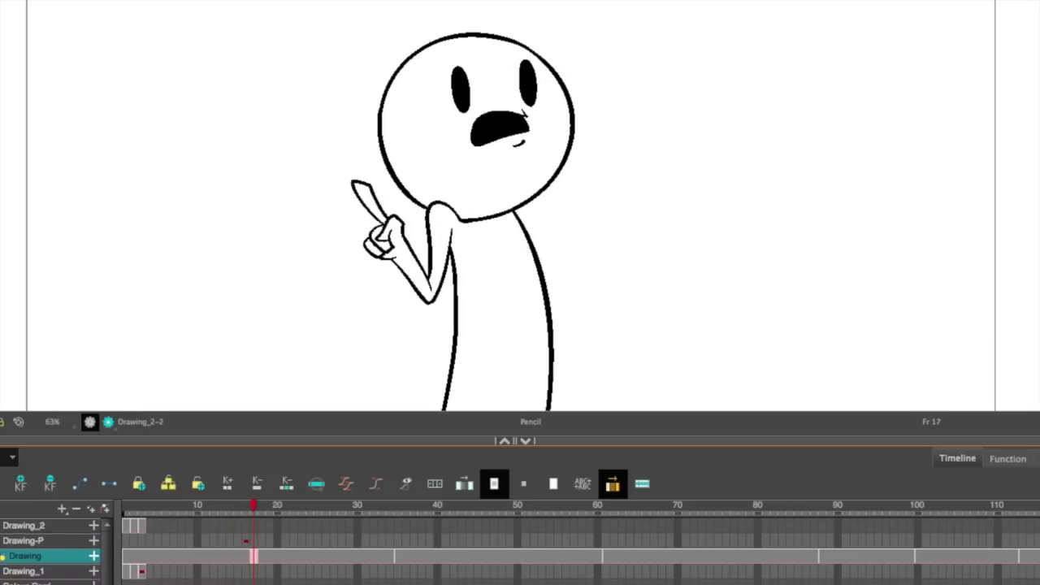
left_click(270, 541)
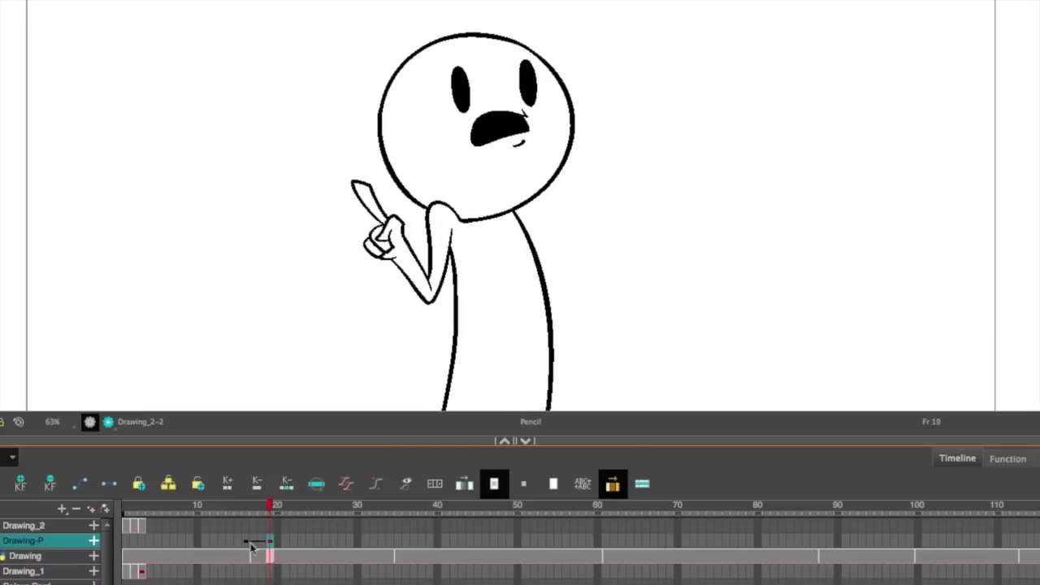
left_click(253, 556)
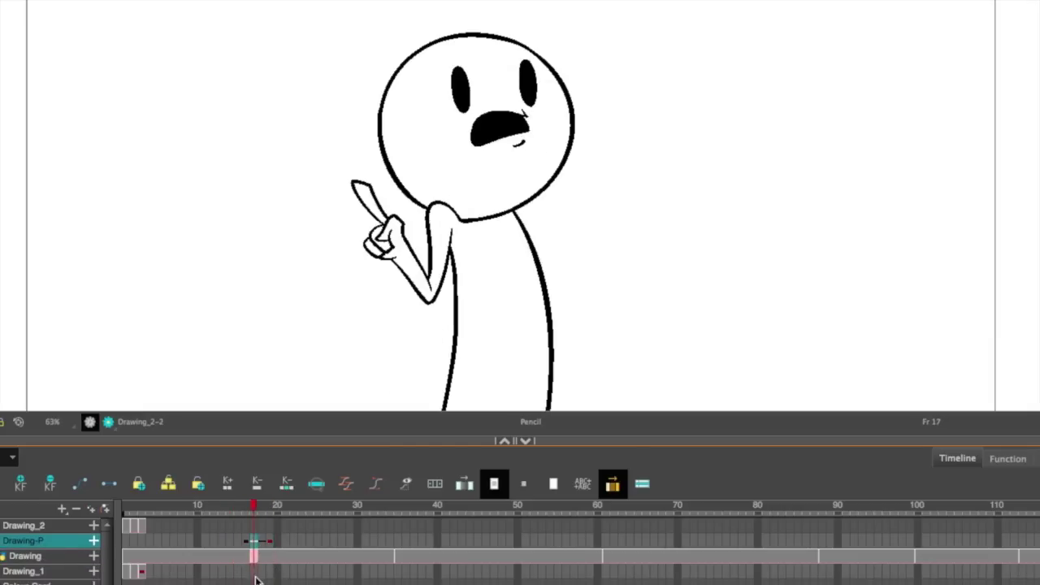
left_click(220, 550)
left_click_drag(248, 543, 266, 547)
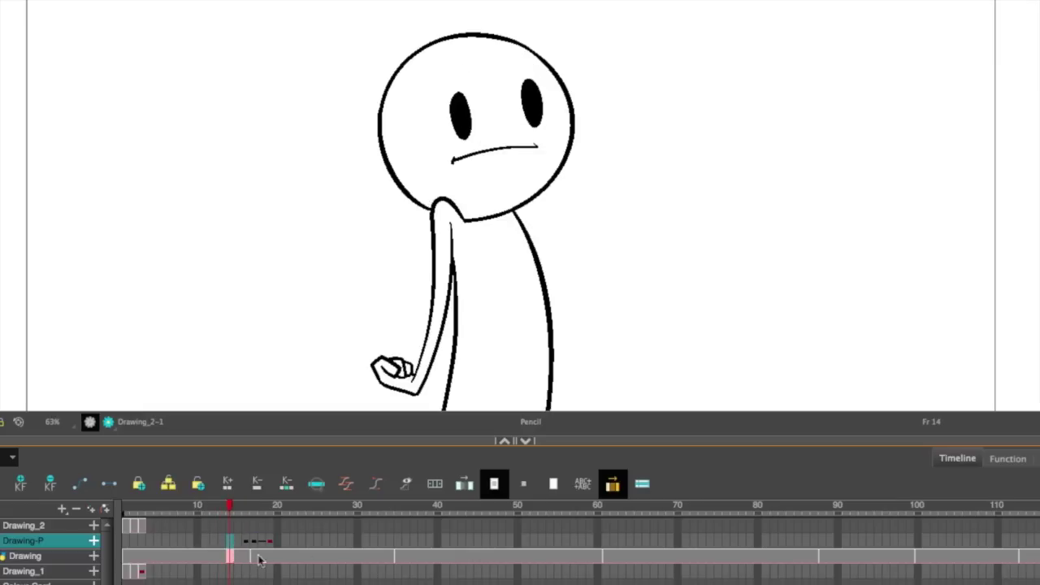
- At the frame 17 peg keyframe, move the pivot to the base of the body and stretch the character slightly taller and narrower
left_click(253, 542)
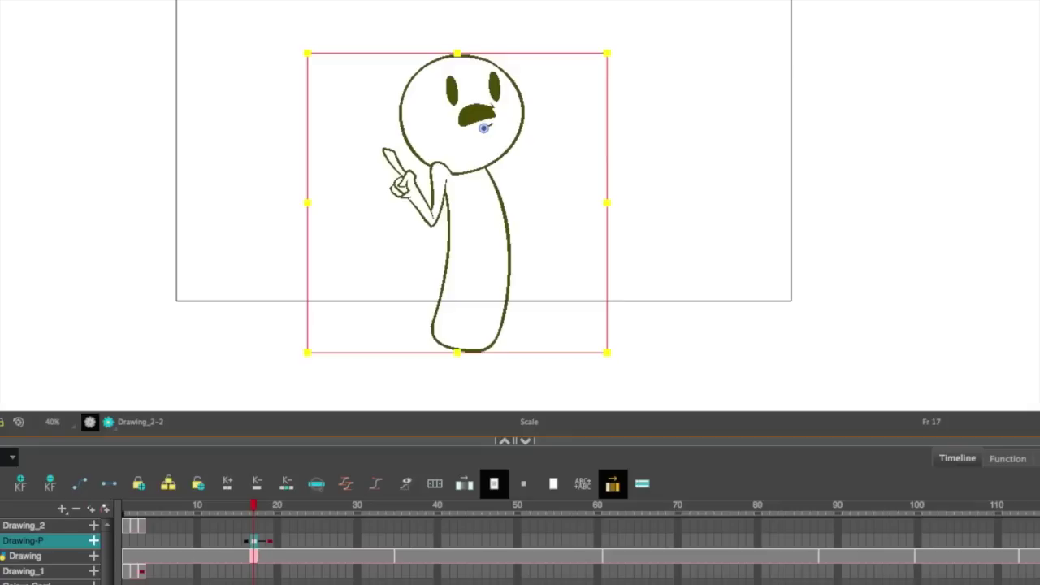
left_click_drag(484, 127, 466, 350)
key("2")
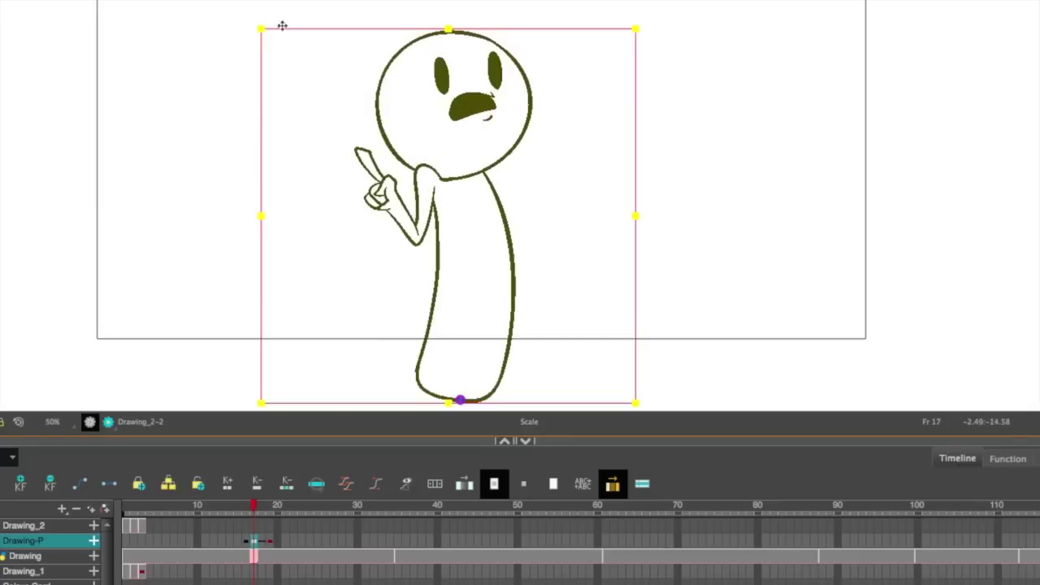
left_click_drag(261, 30, 268, 22)
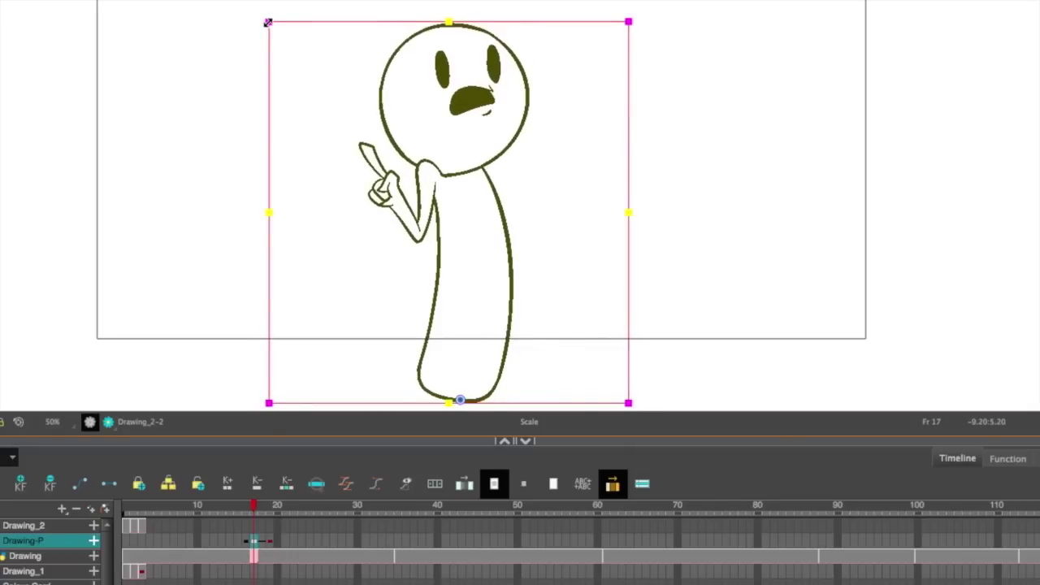
key("shift+t")
key("ctrl+z")
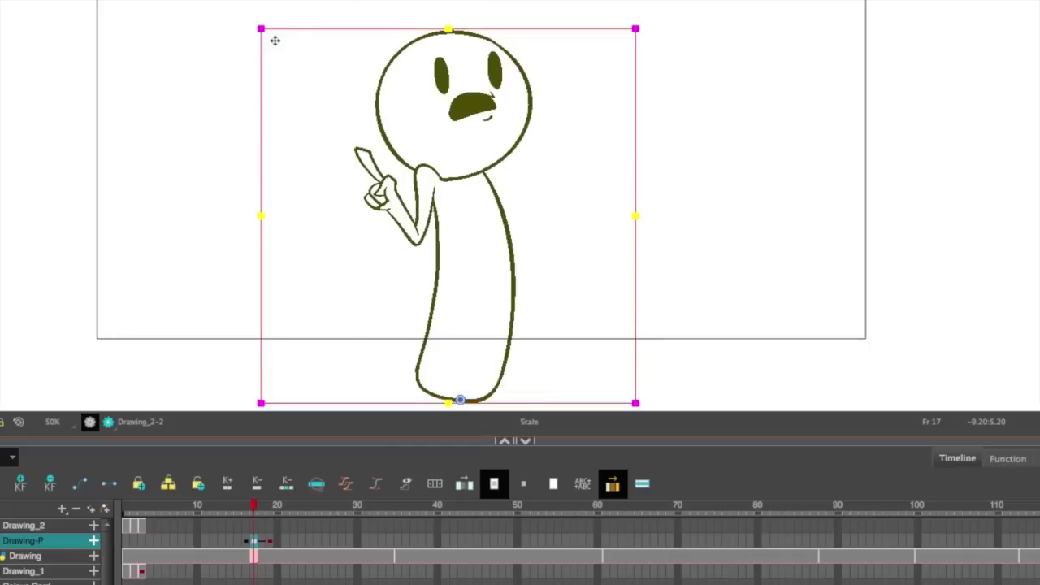
mouse_move(262, 28)
left_mouse_down()
mouse_move(268, 22)
mouse_move(256, 21)
mouse_move(288, 32)
mouse_move(251, 28)
mouse_move(271, 22)
left_mouse_up()
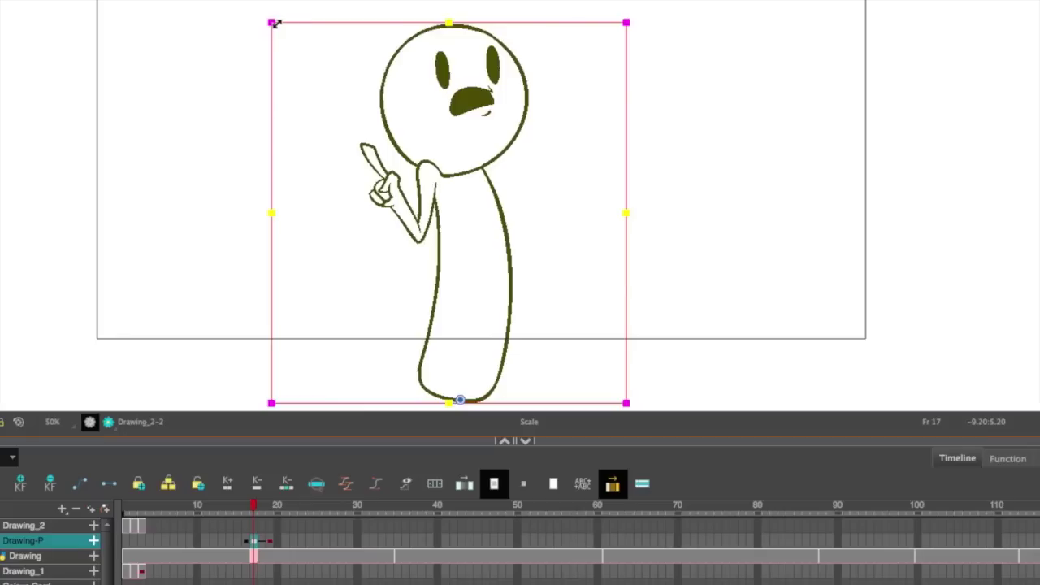
- Play back the pose change and examine the character at the peg keyframes on frames 16, 17 and 19
left_click_drag(251, 510, 221, 512)
key("Return")
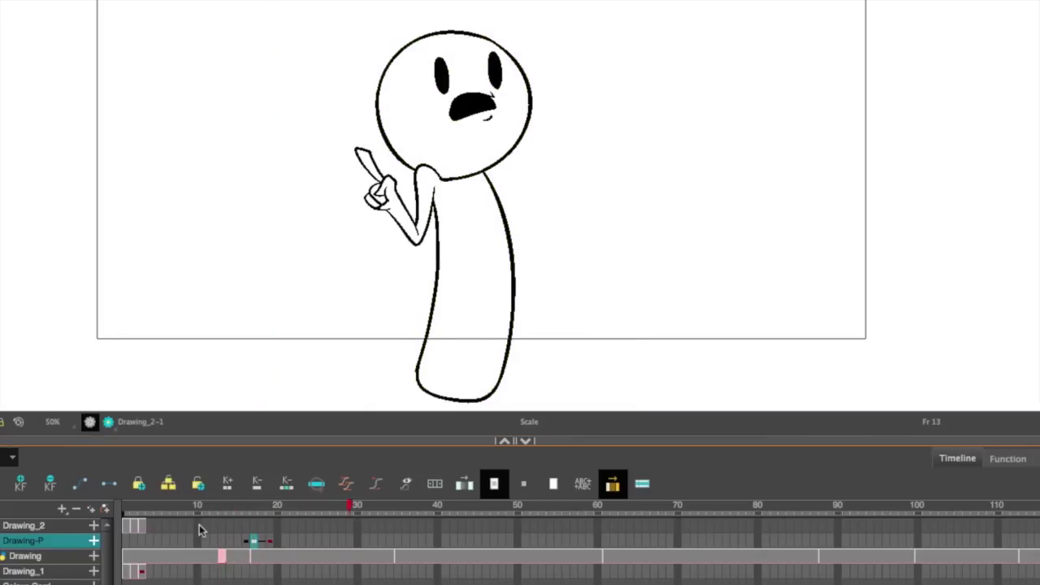
key("Return")
left_click(271, 541)
left_click(247, 541)
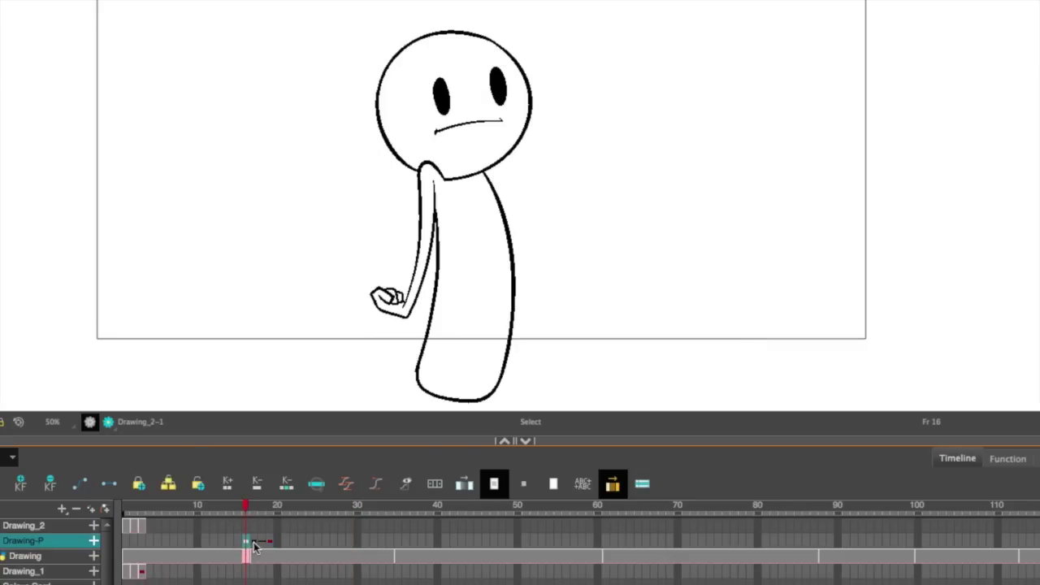
left_click(256, 555)
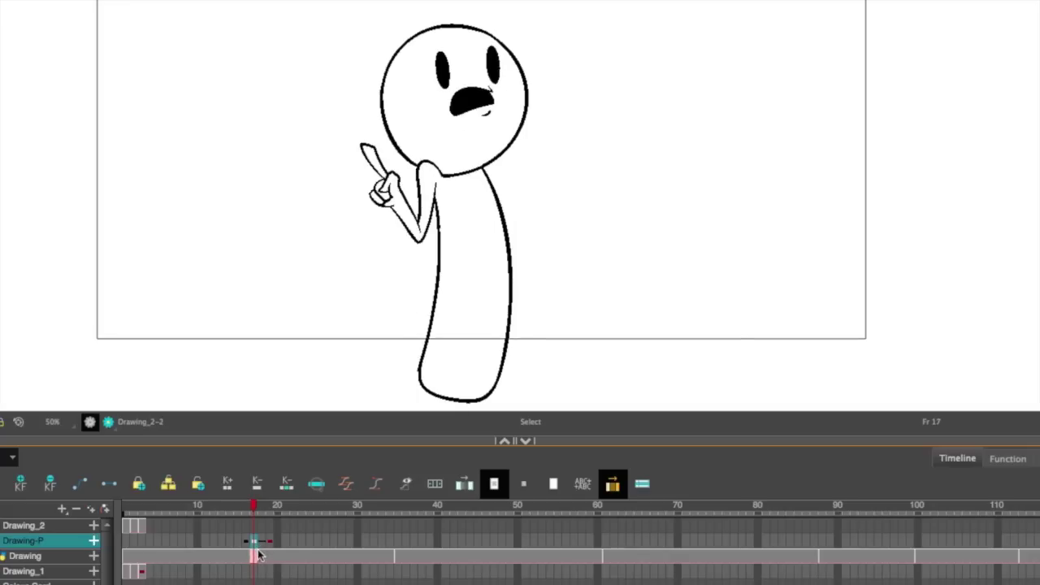
left_click(262, 542)
left_click(270, 541)
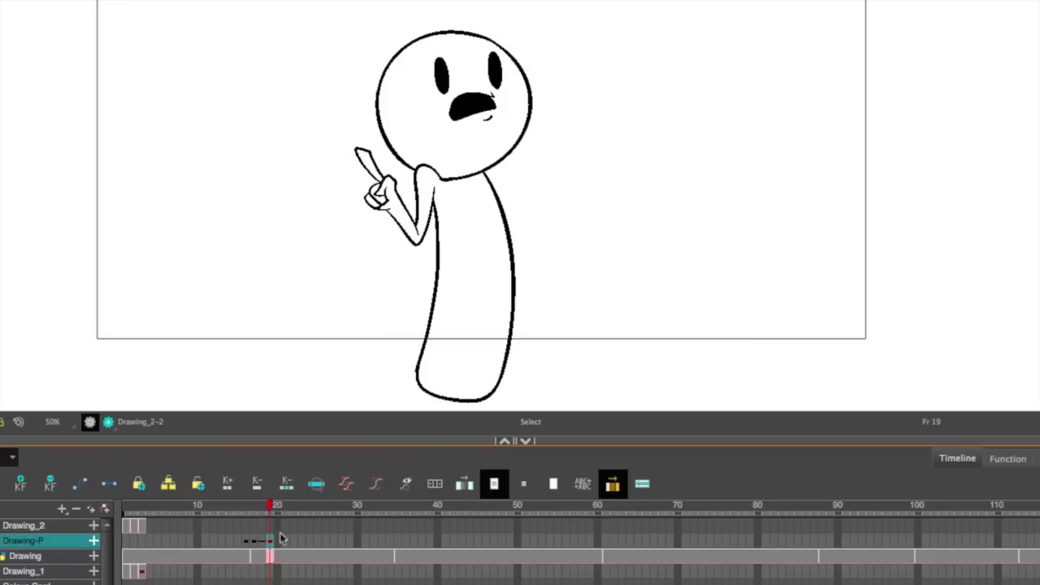
- Turn the Timeline View toolbar off and back on
right_click(702, 478)
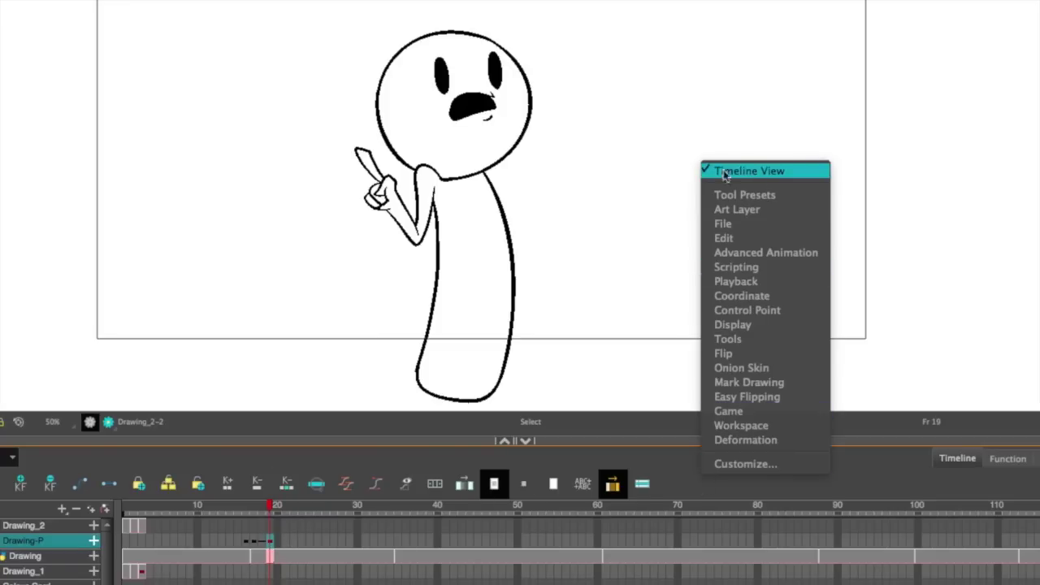
left_click(801, 165)
right_click(696, 459)
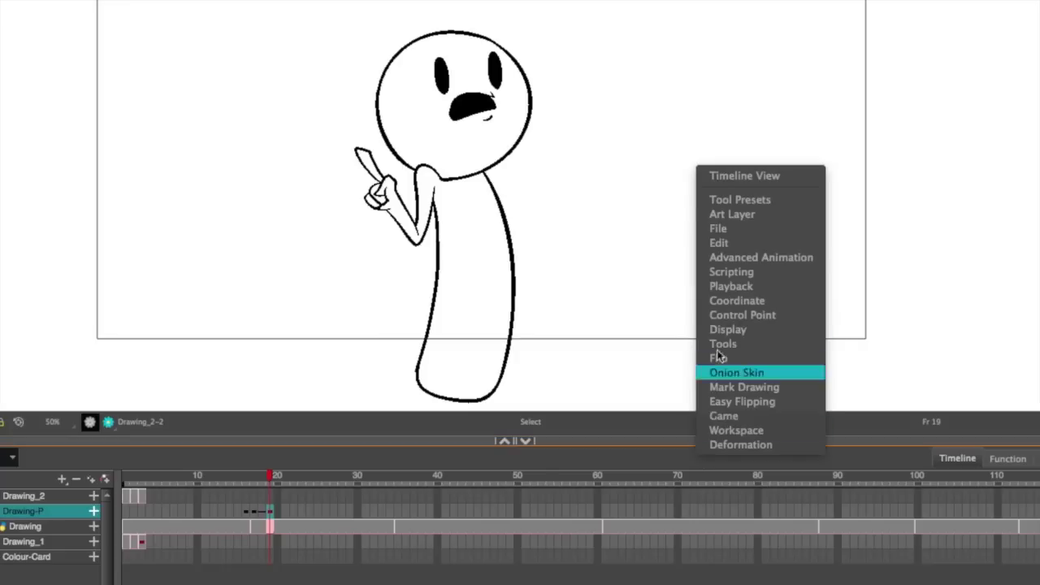
left_click(730, 180)
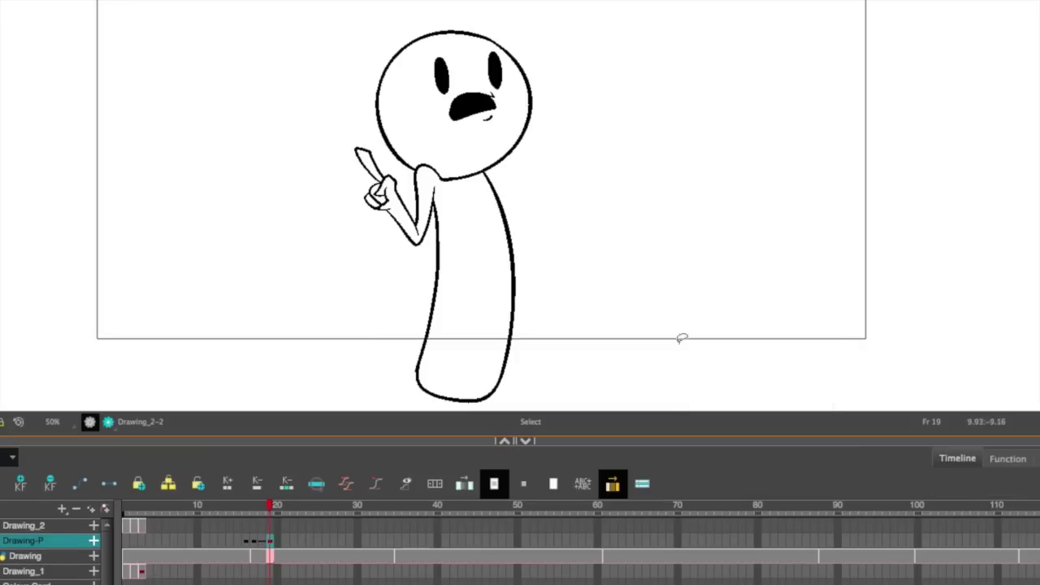
- Set the left time ratio ease of the frame 19 peg keyframe to 30 and play back the motion
left_click(347, 486)
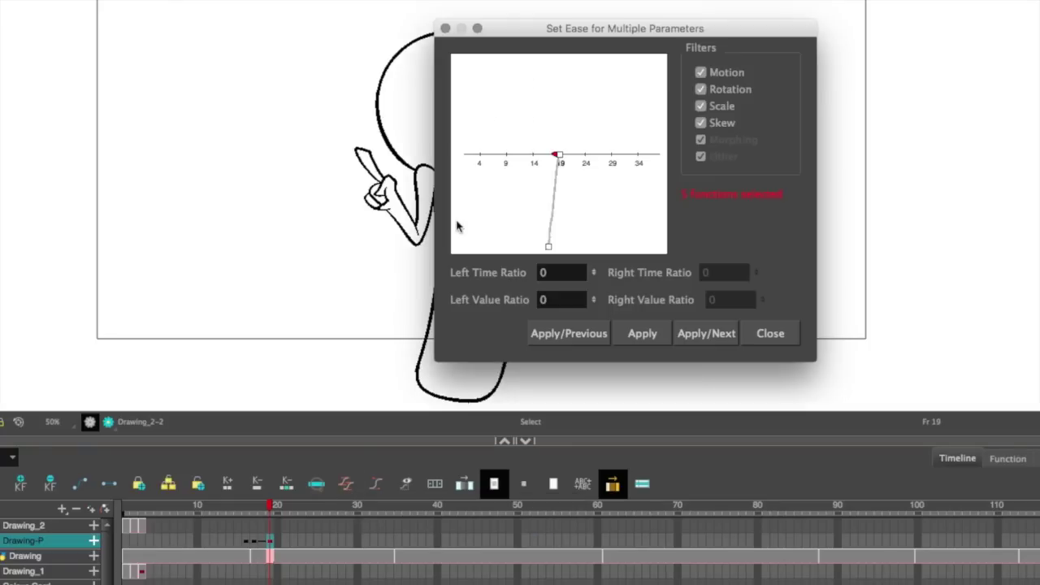
left_click(553, 273)
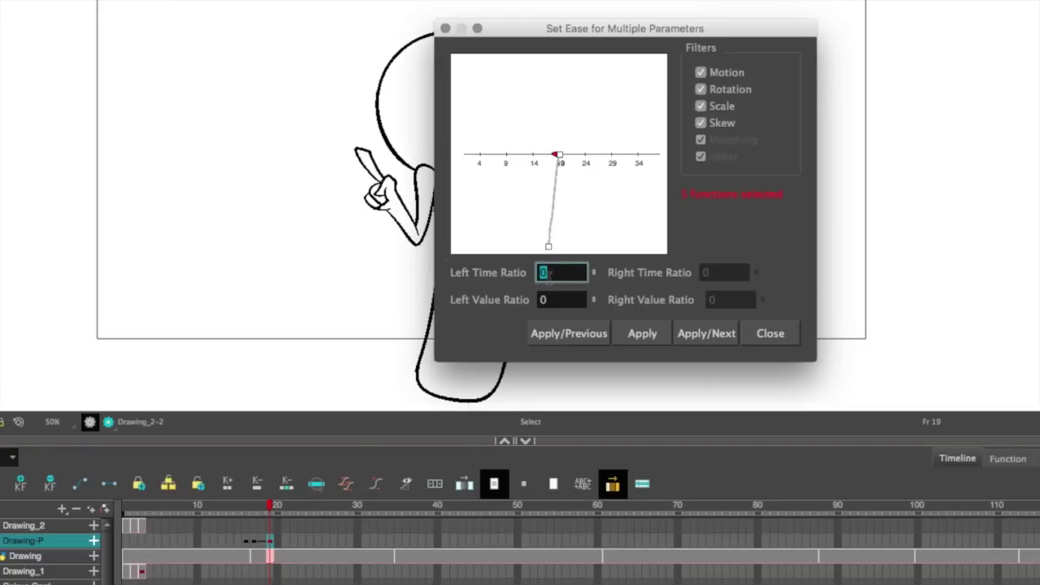
type("30")
left_click(638, 335)
left_click(795, 333)
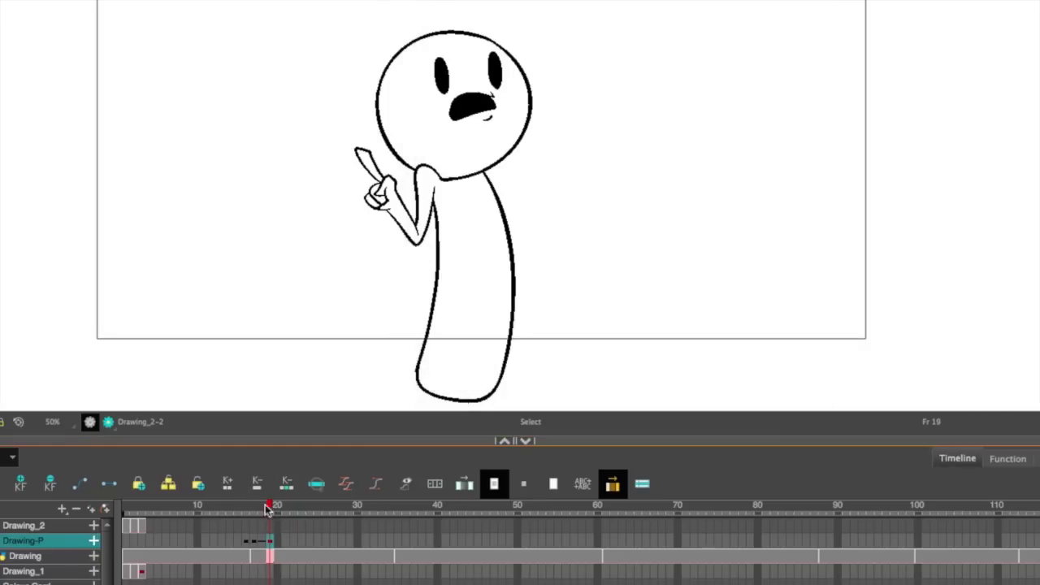
left_click_drag(268, 510, 221, 510)
key("shift+Return")
left_click(214, 509)
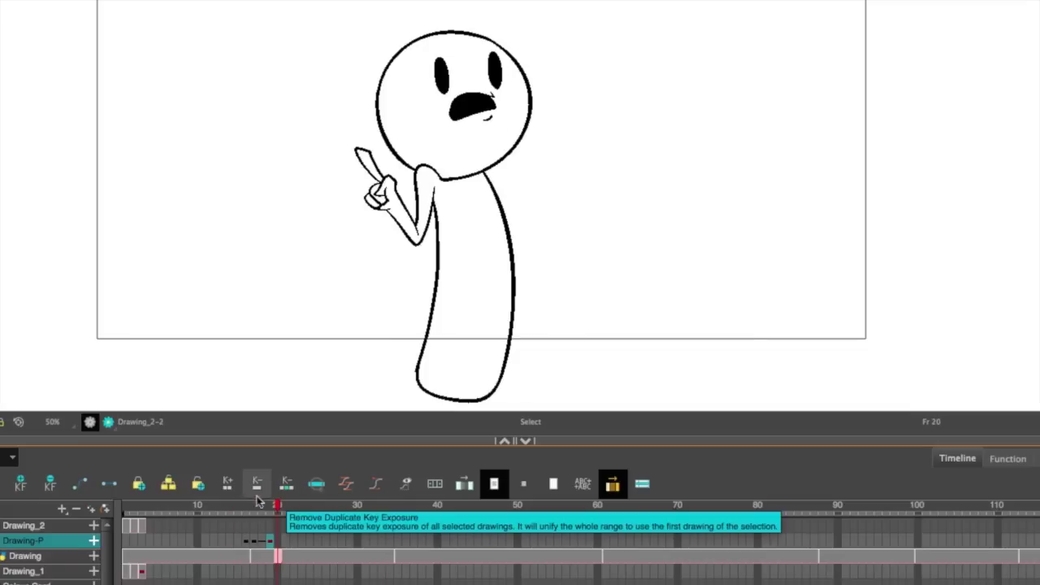
- Move the first peg keyframe one frame earlier to frame 15 and replay the pose change several times
left_click(246, 541)
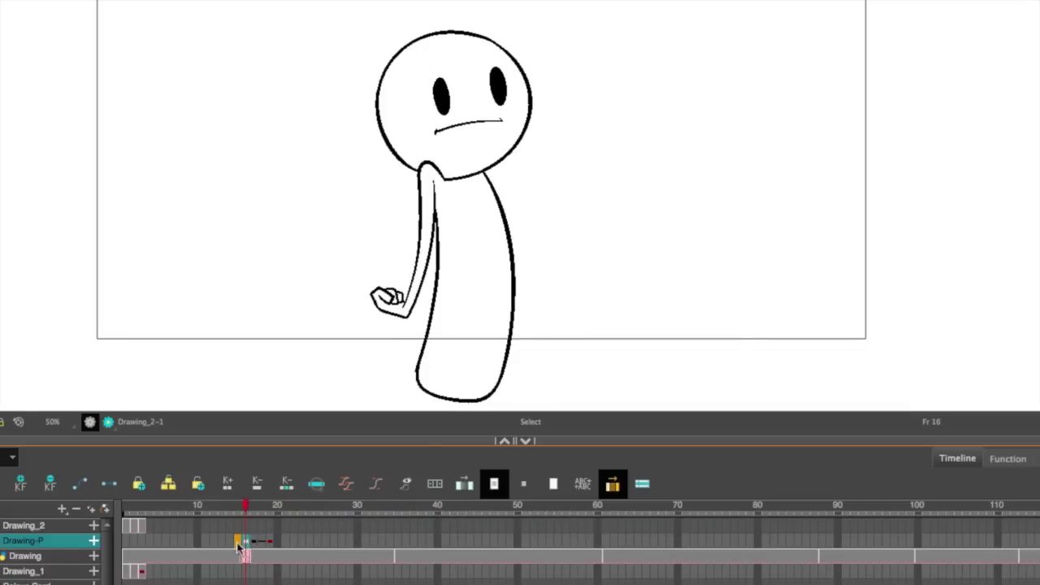
left_click(238, 541)
left_click(214, 541)
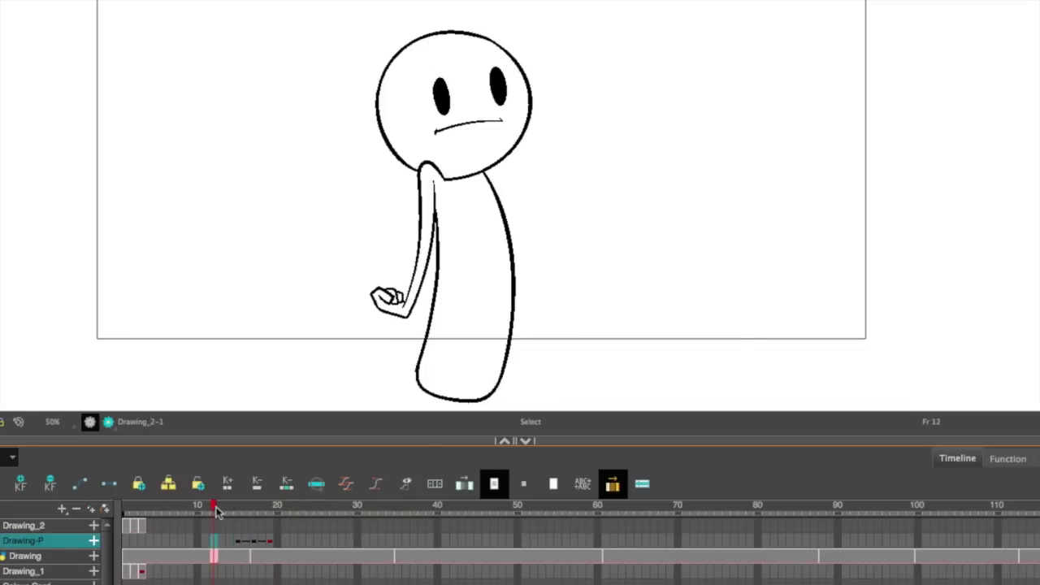
key("Return")
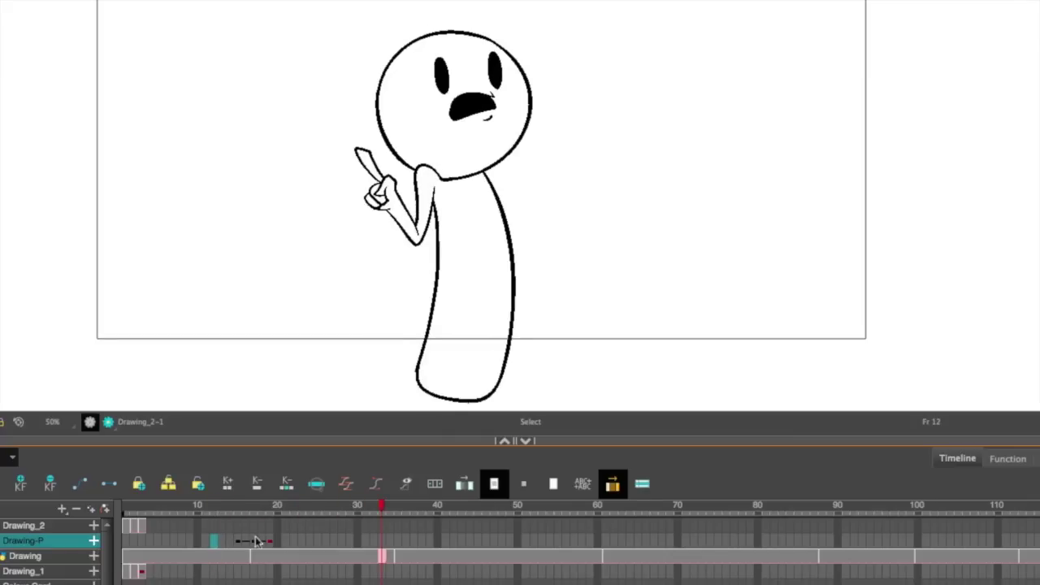
left_click(223, 517)
key("Return")
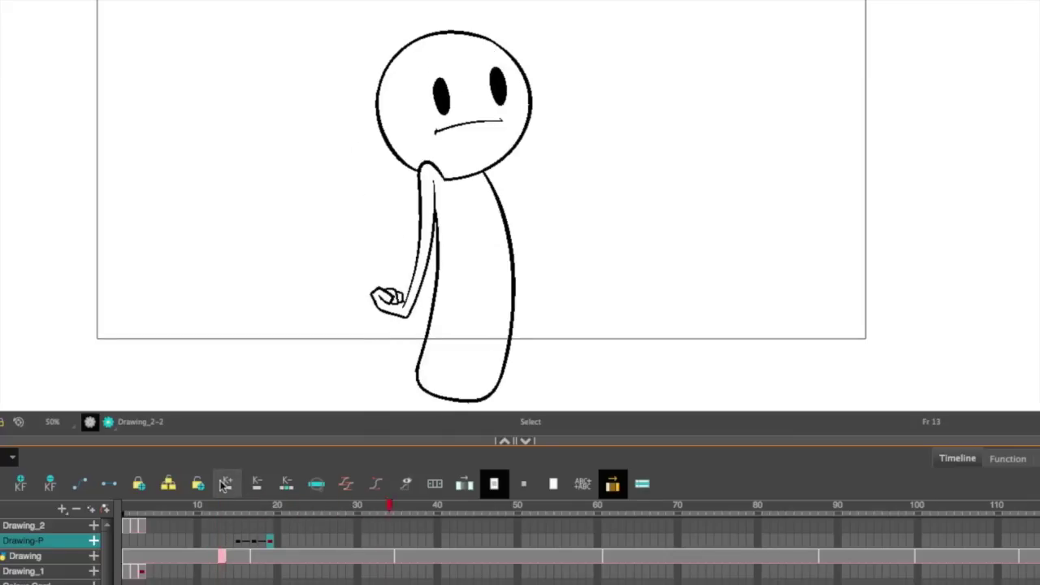
left_click(212, 508)
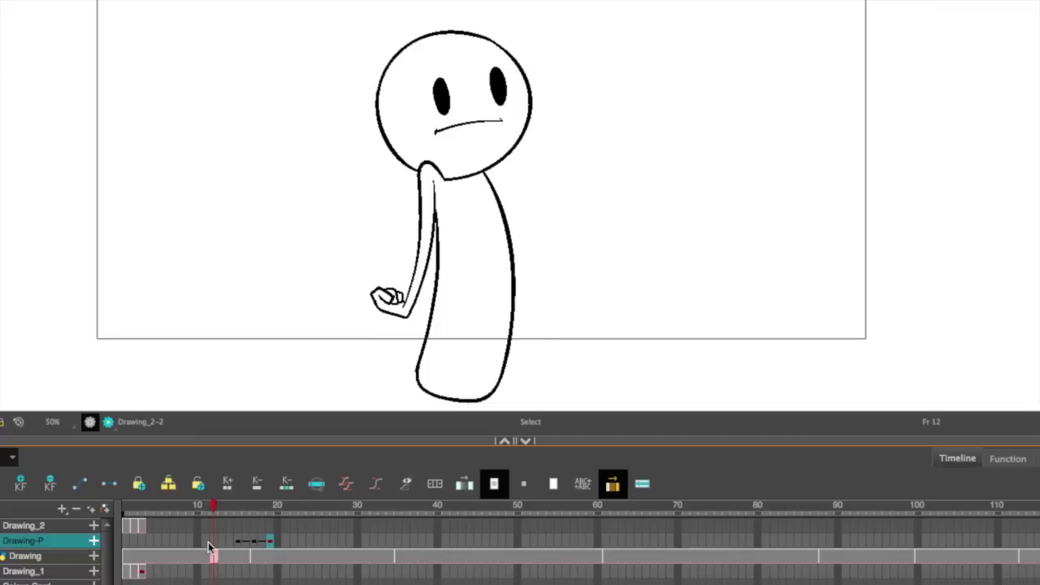
key("Return")
left_click(213, 509)
key("Return")
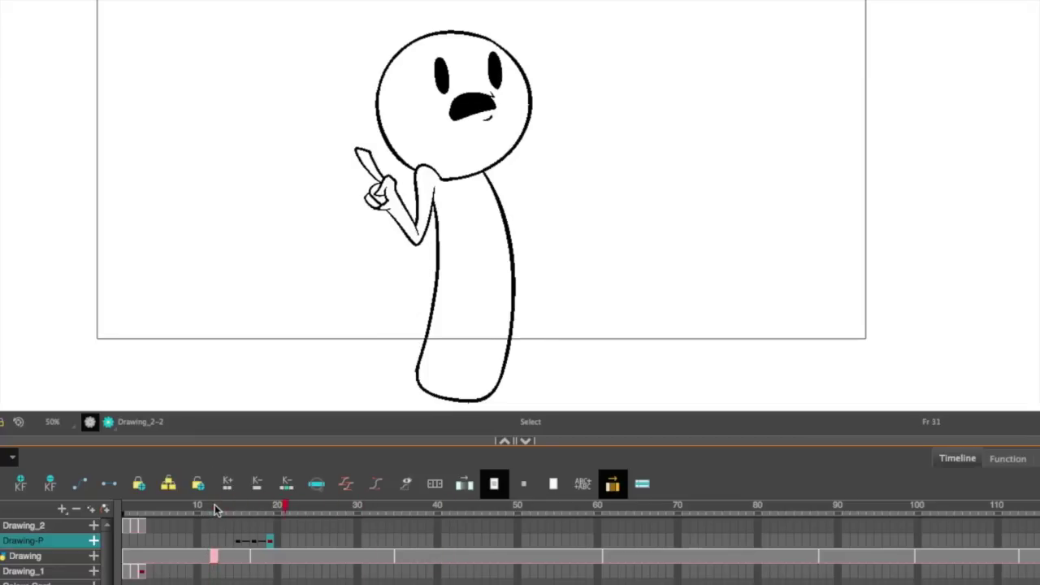
key("Return")
- Move the last peg keyframe to frame 21, set its left time ratio ease to 50, and replay the motion
mouse_move(270, 542)
left_mouse_down()
mouse_move(297, 542)
mouse_move(285, 542)
left_mouse_up()
left_click(346, 485)
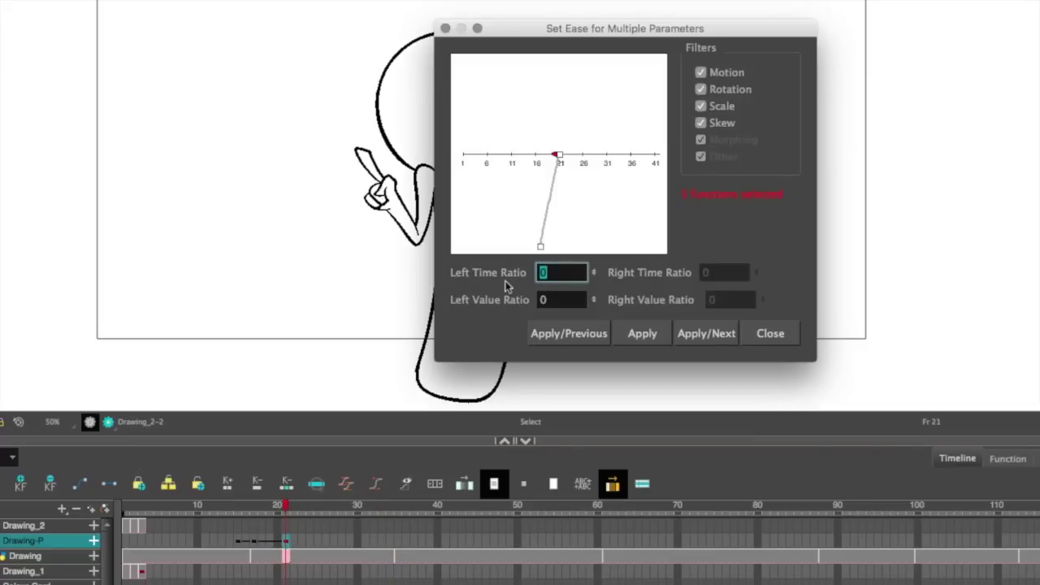
type("50")
left_click(642, 333)
left_click(771, 333)
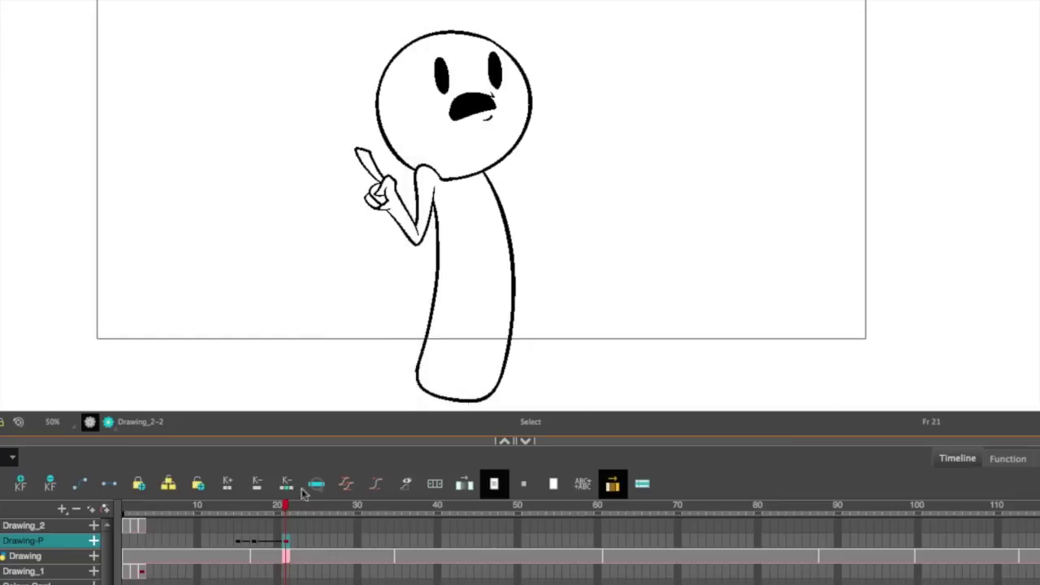
left_click(275, 509)
left_click_drag(271, 509, 223, 513)
key("shift+Return")
key("shift+Return")
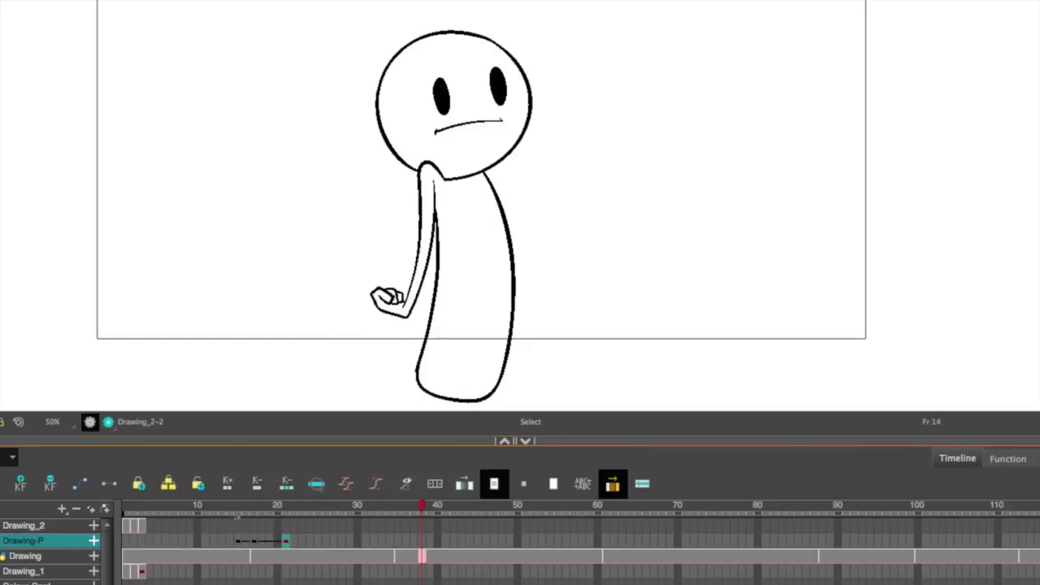
- Undo the last ease and keyframe timing changes on the peg and replay the pose change
key("super+z")
key("super+z")
left_click(207, 509)
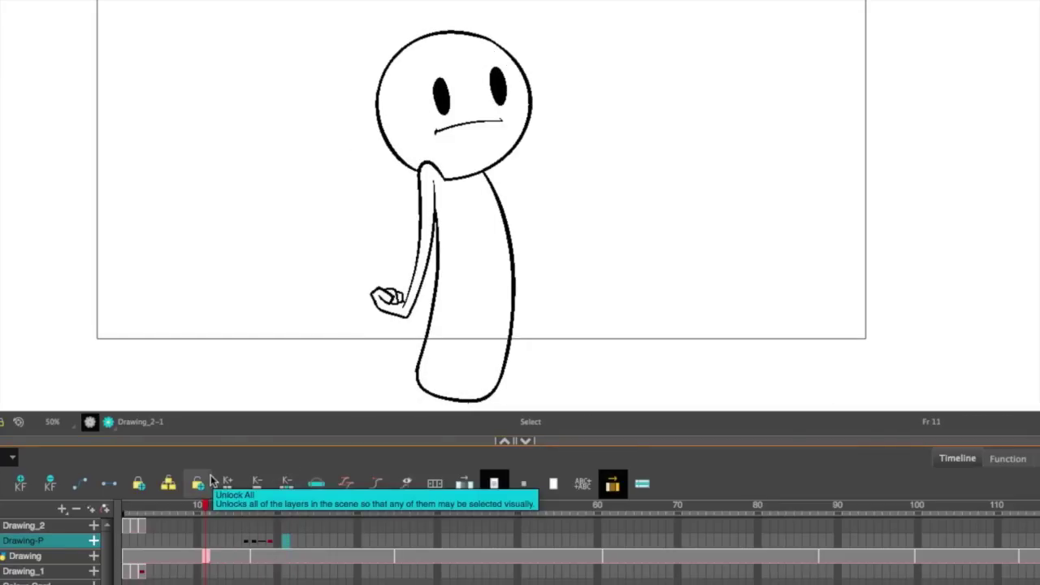
key("Return")
left_click(234, 505)
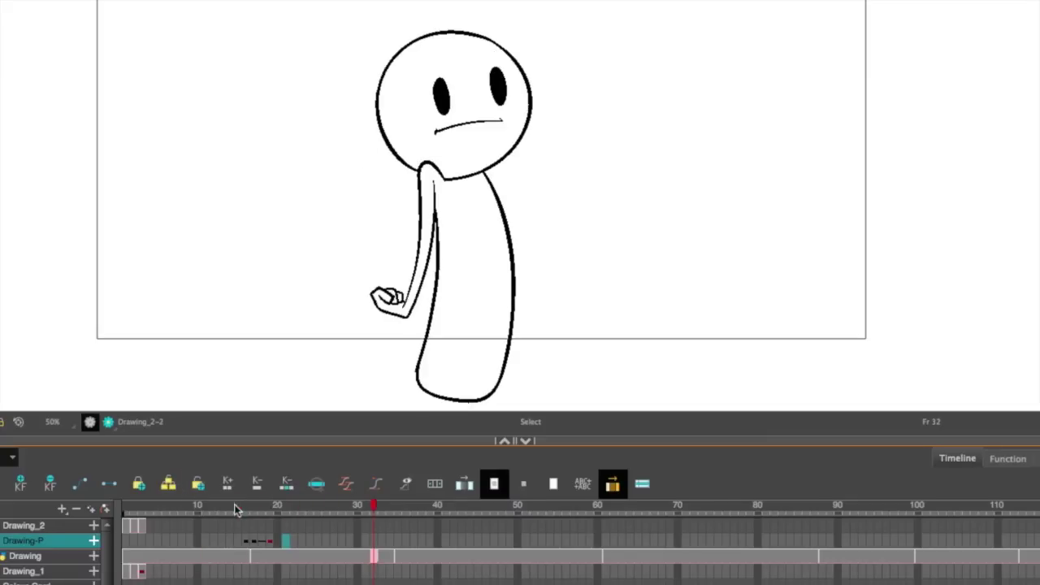
key("Return")
- Copy the peg keyframes on frames 16 to 19 and paste them at frame 33
left_click_drag(247, 542, 273, 543)
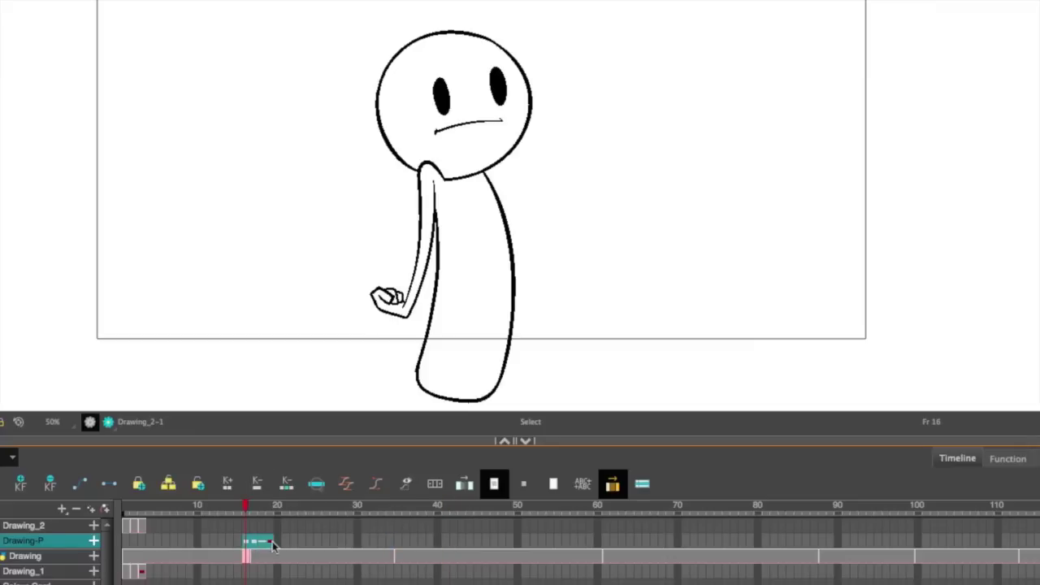
left_click(381, 543)
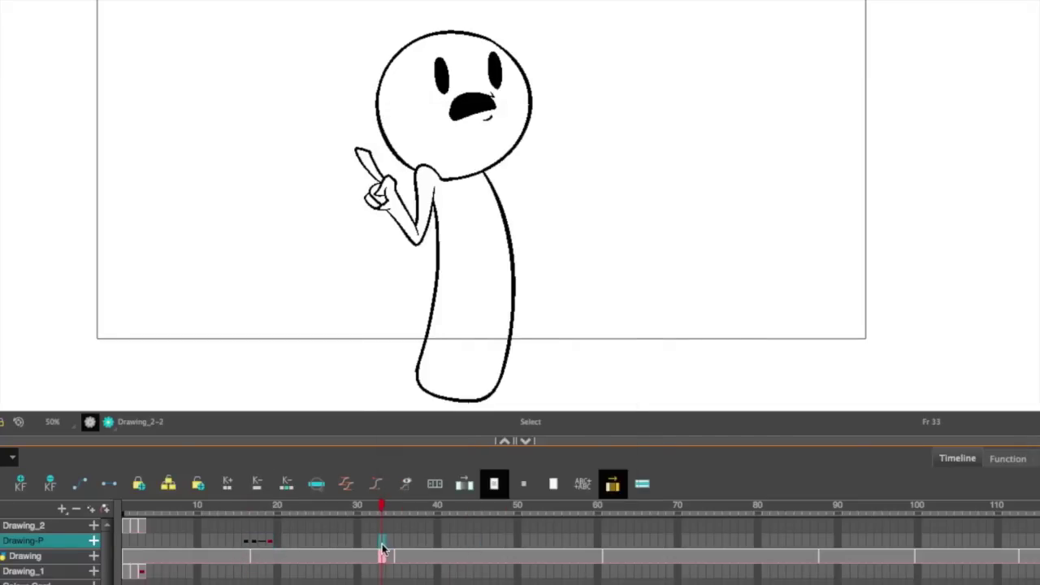
right_click(382, 546)
left_click(401, 502)
- Shift the pasted peg keyframes so they start at frame 34 and play back the second pose change
left_click(358, 539)
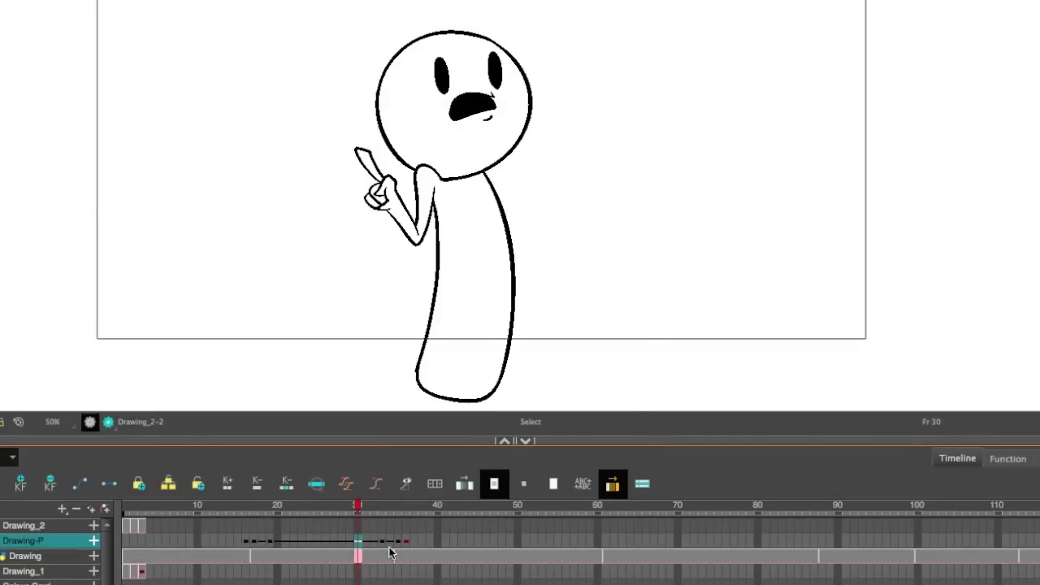
left_click(398, 542)
left_click(369, 543)
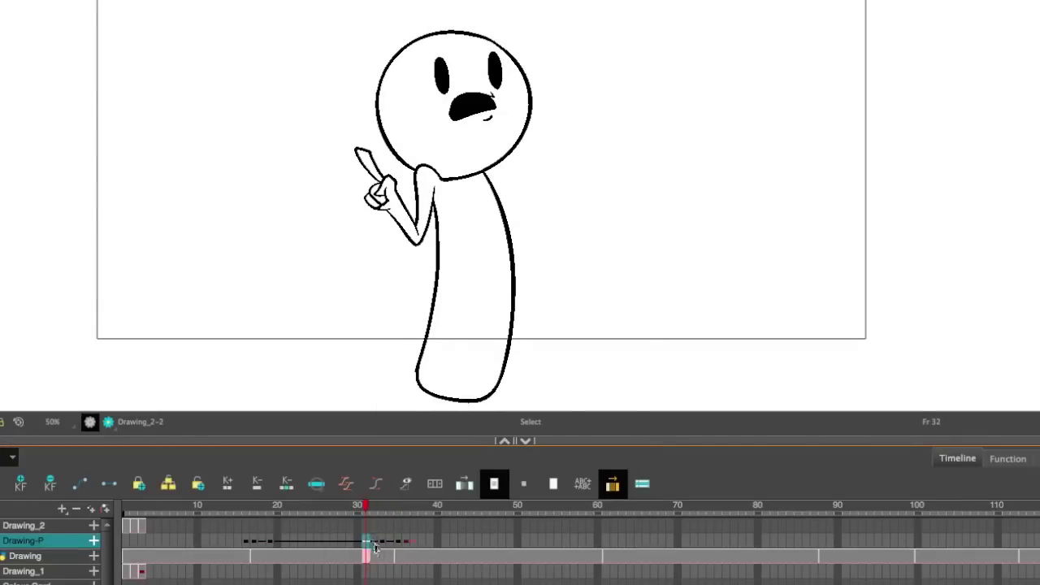
left_click(398, 551)
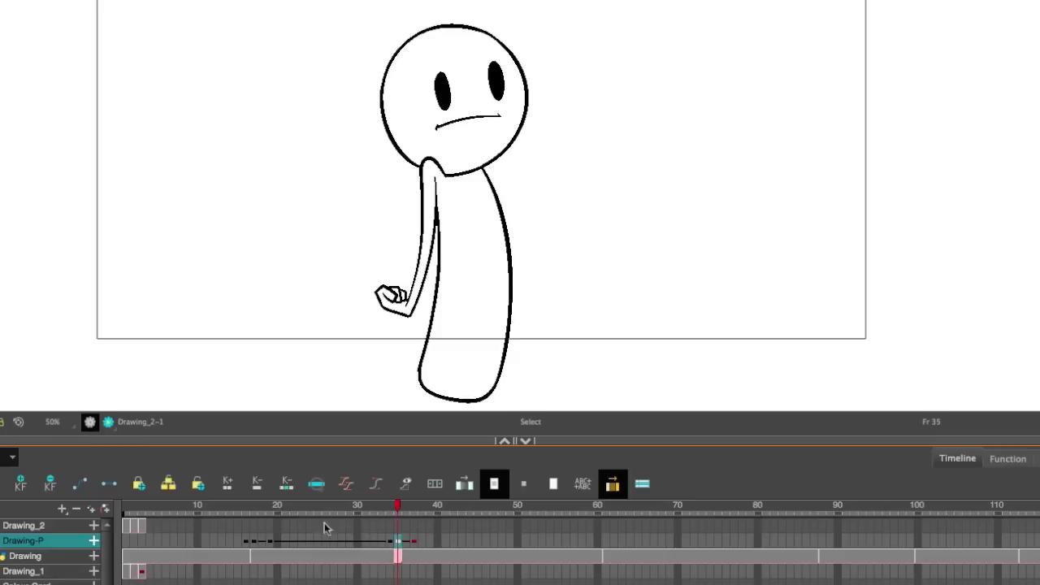
left_click_drag(393, 506, 362, 509)
key("shift+Return")
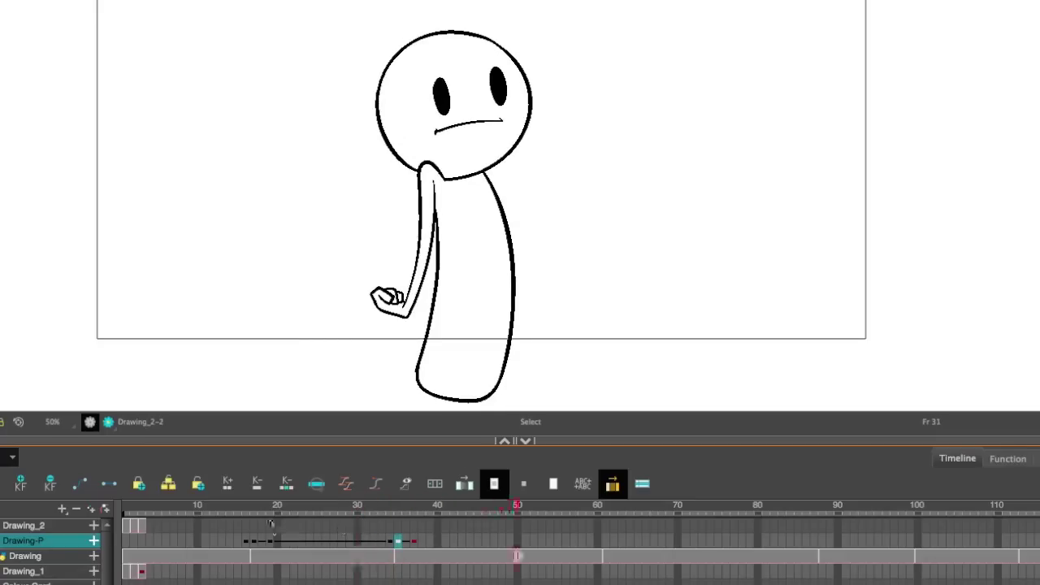
left_click(221, 514)
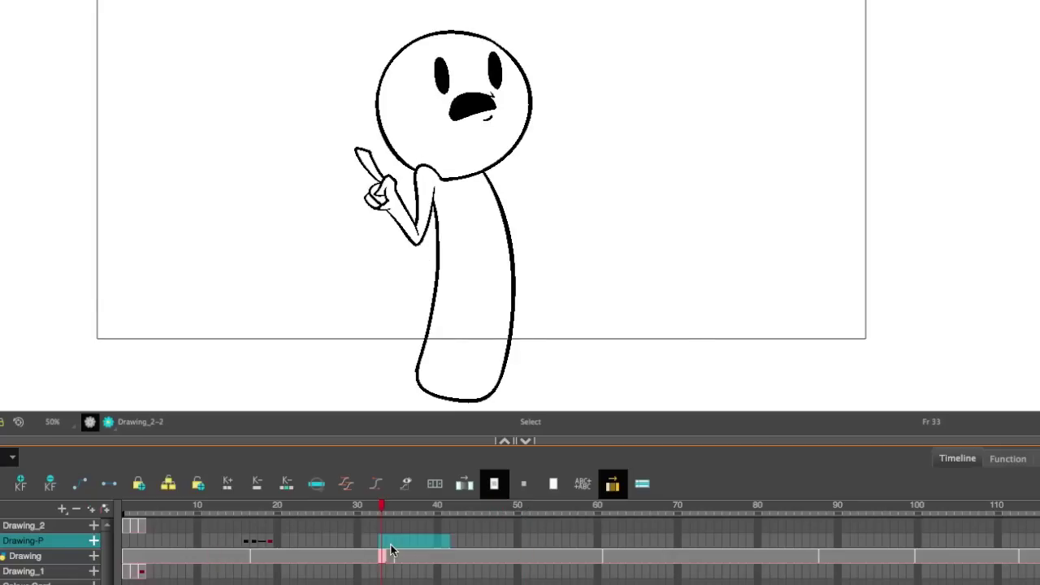
- Add new peg keyframes at frames 34, 35 and 37 around the second drawing change
left_click(390, 543)
key("F6")
left_click(413, 543)
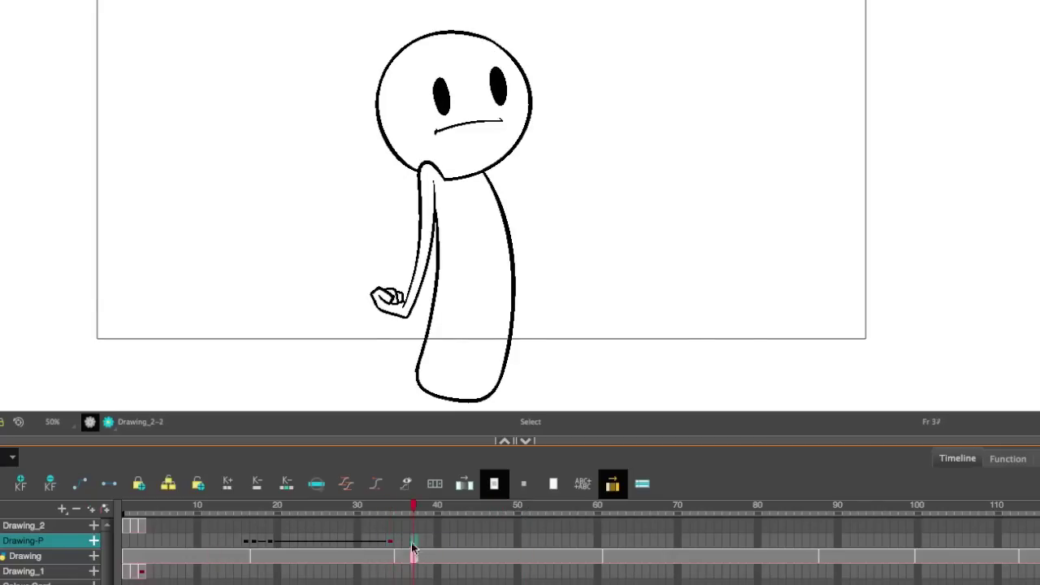
left_click(398, 543)
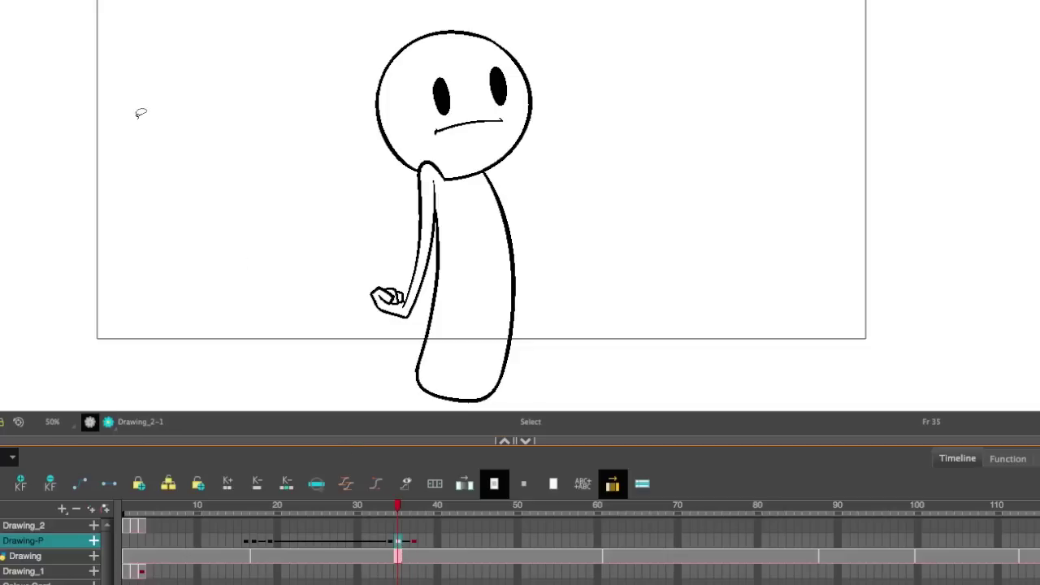
- Squash the whole character slightly shorter and wider on the frame 35 peg keyframe and play back the transition
key("ctrl+a")
left_click_drag(269, 28, 260, 38)
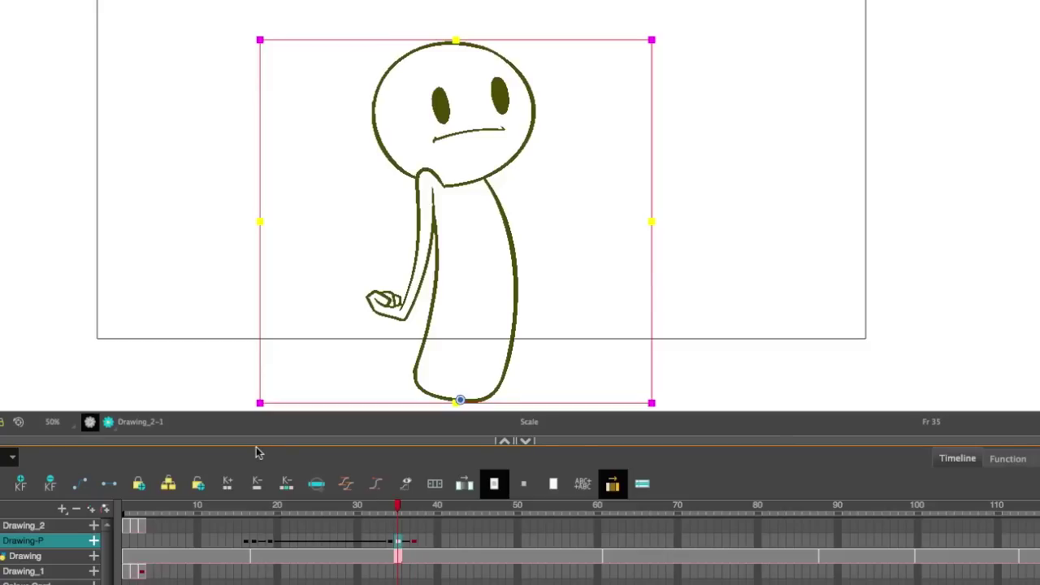
left_click(407, 555)
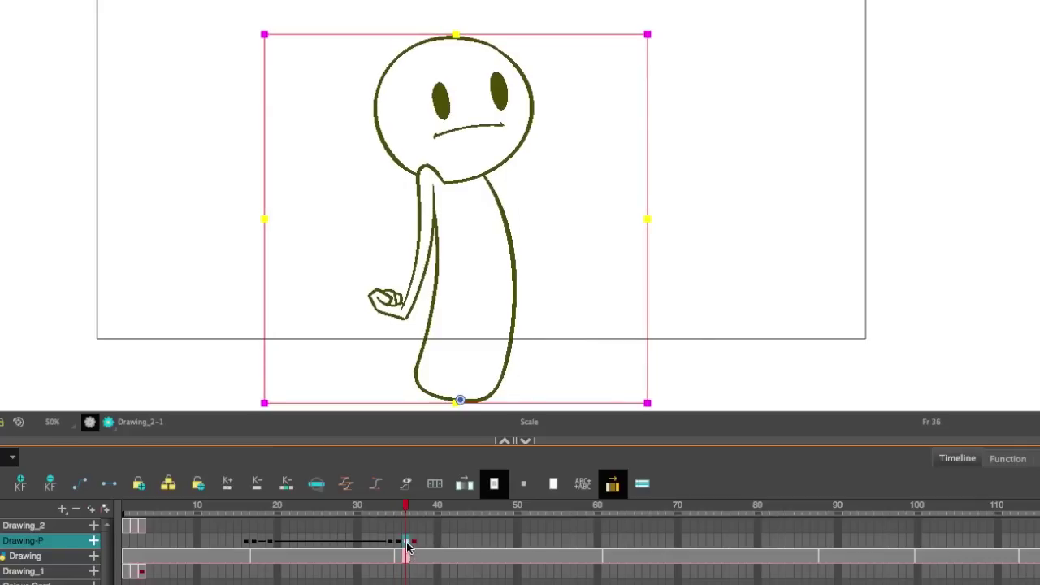
left_click(400, 542)
left_click(395, 559)
left_click_drag(399, 508, 213, 516)
left_click(221, 508)
key("Return")
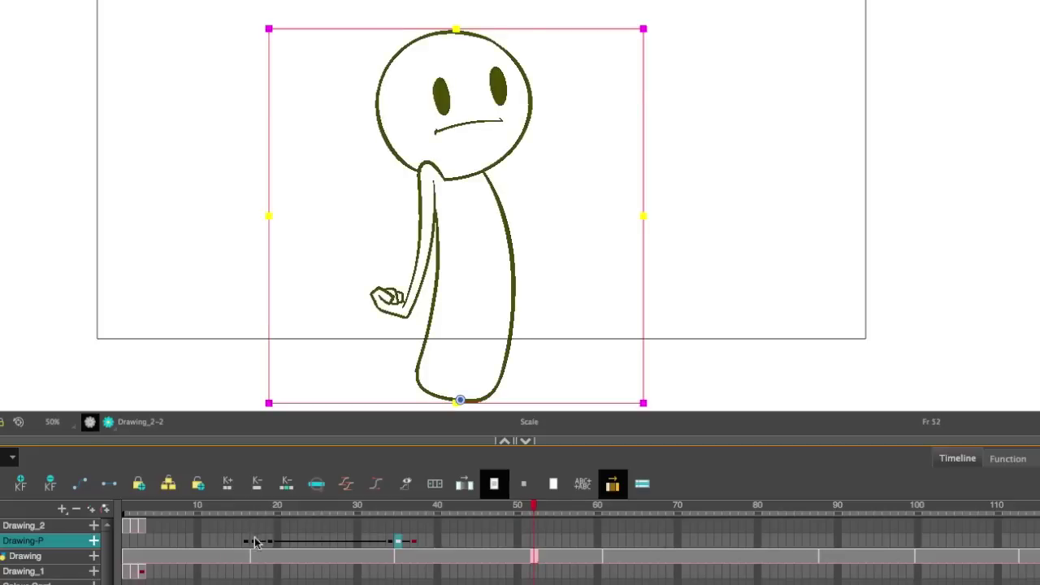
key("Return")
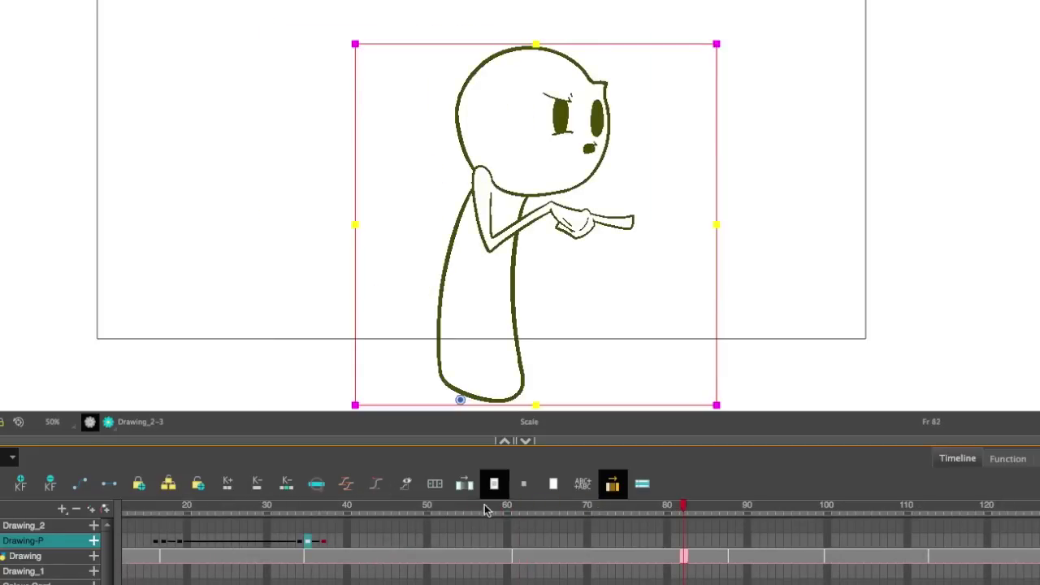
- Play the pose change near frame 60, then copy the peg keyframes on frames 16 to 19 and paste them at frame 60
left_click(469, 505)
key("Return")
key("Return")
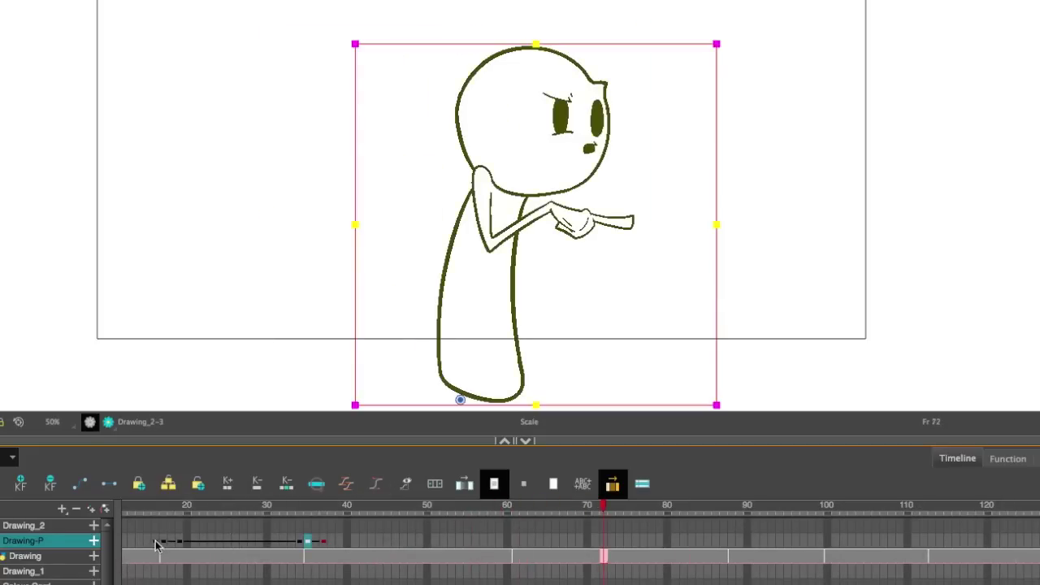
left_click_drag(157, 543, 178, 547)
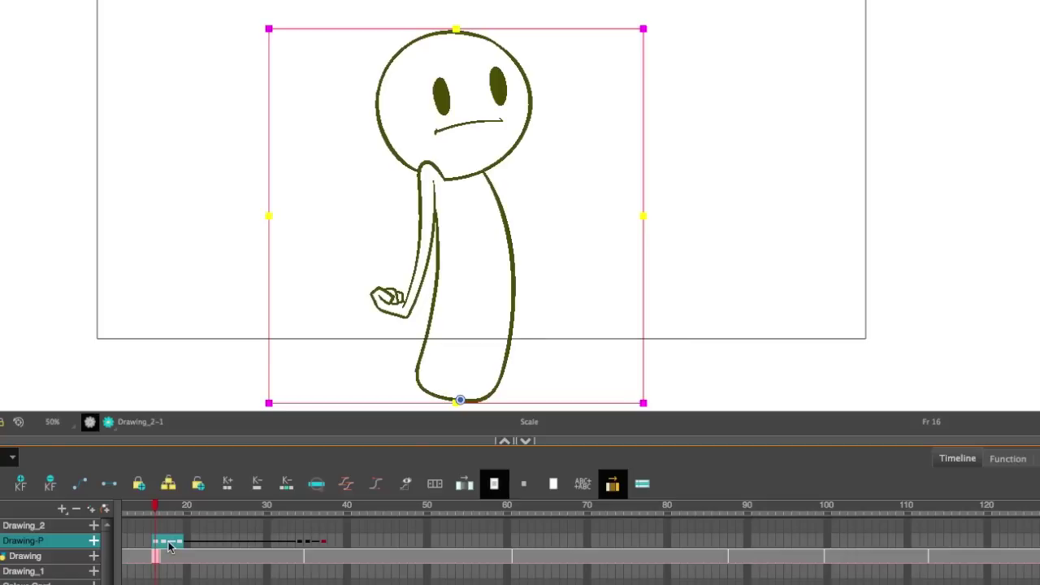
left_click(508, 542)
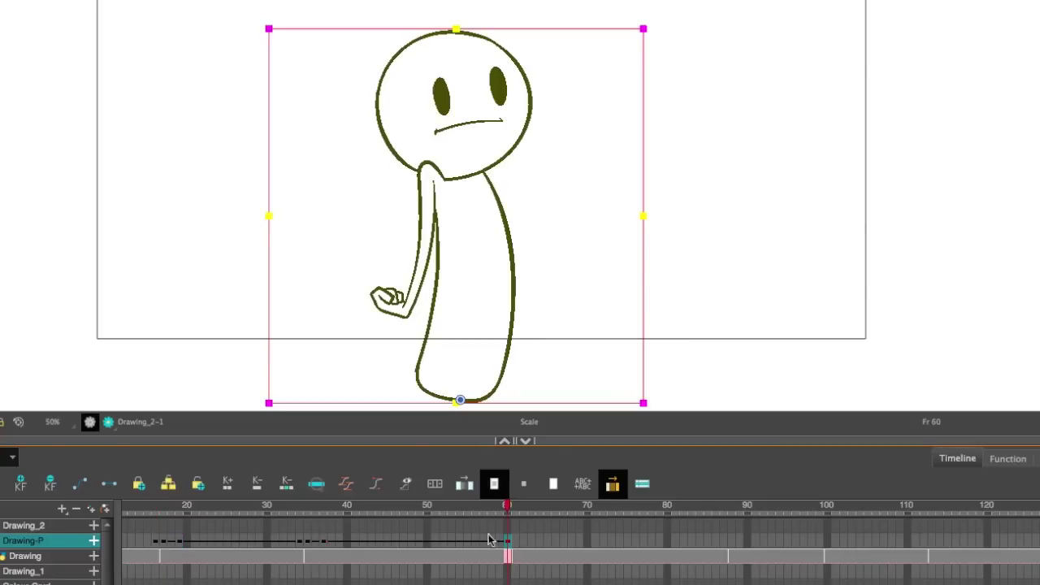
- Replay the pose change with the pasted motion and delete the peg keyframes pasted from frame 60 onward
left_click(452, 557)
key("shift+Return")
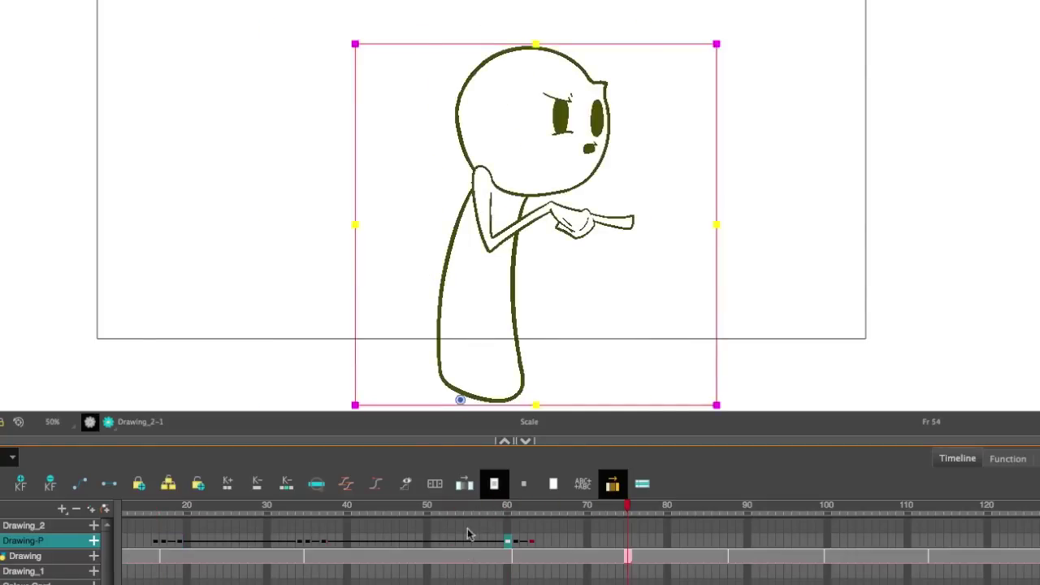
left_click(469, 509)
key("shift+Return")
left_click_drag(493, 541, 588, 541)
key("Delete")
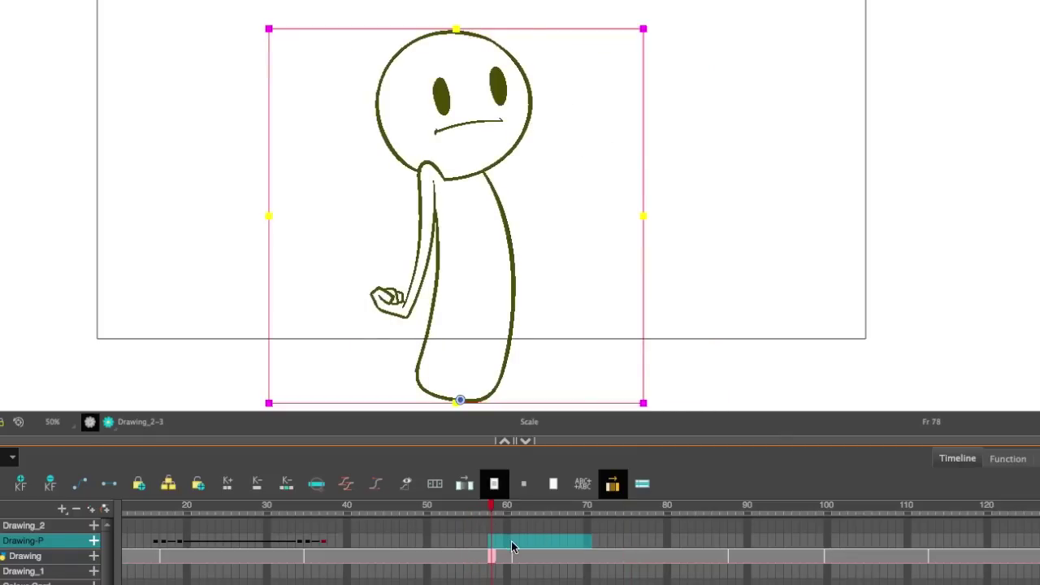
- Add peg keyframes at frames 60, 61 and 63 around the change to the pointing pose
left_click(508, 541)
key("F6")
left_click(531, 544)
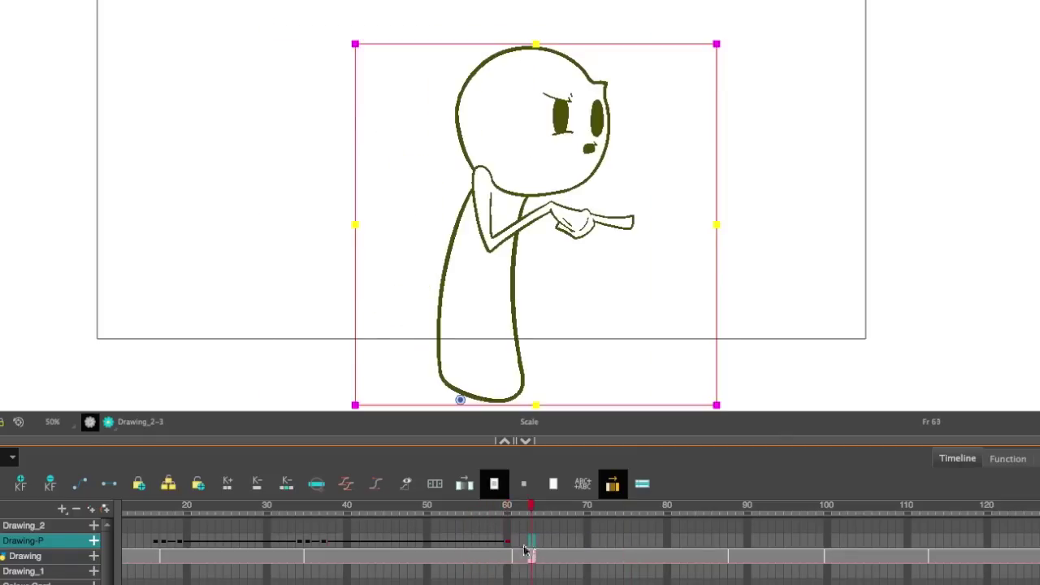
key("F6")
left_click(516, 543)
key("F6")
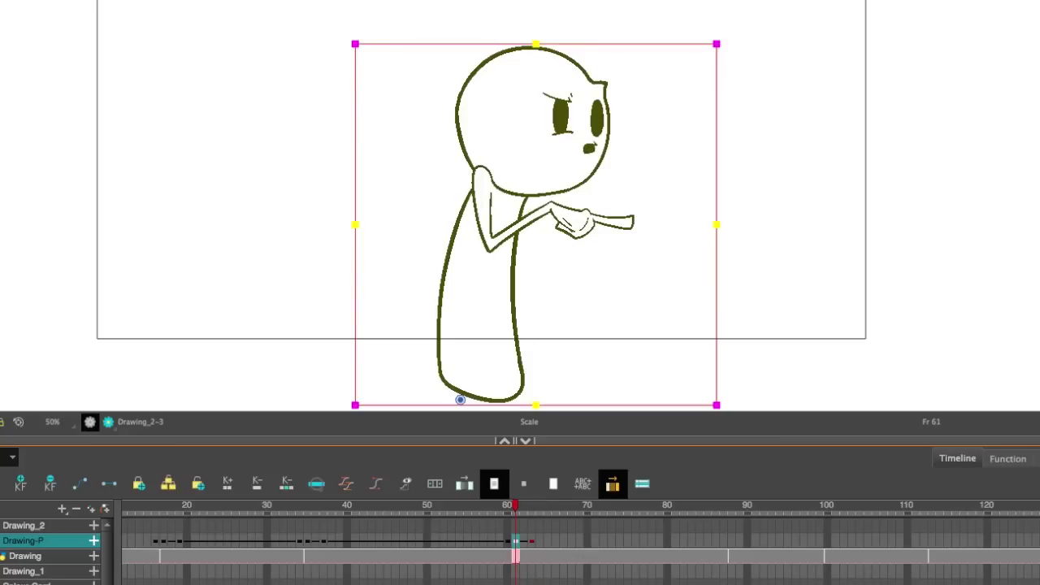
- Skew the character forward in its pointing direction on the frame 61 peg keyframe and replay the pose change
left_click_drag(423, 44, 448, 43)
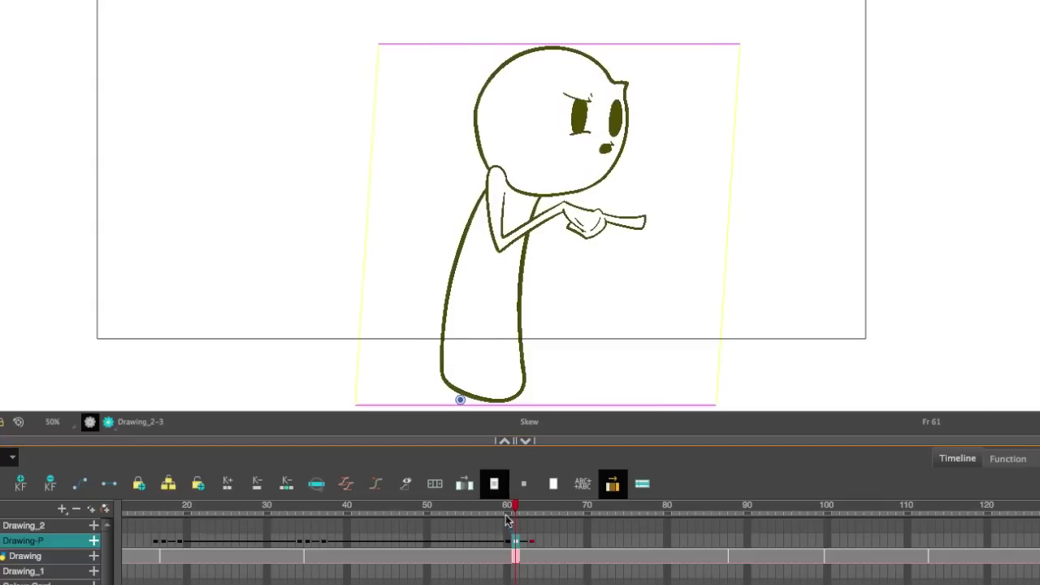
left_click(476, 556)
key("shift+Return")
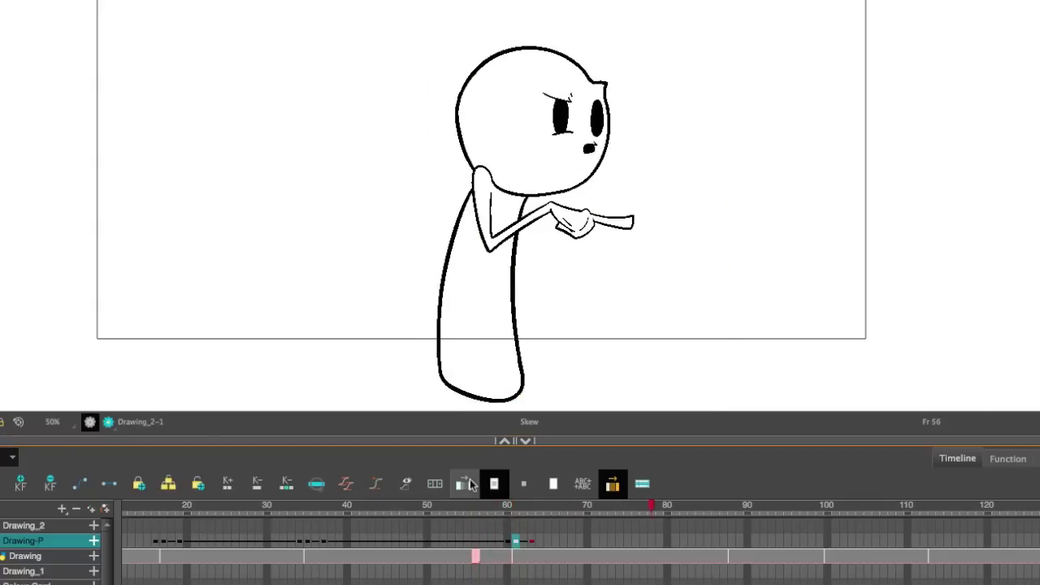
left_click(524, 543)
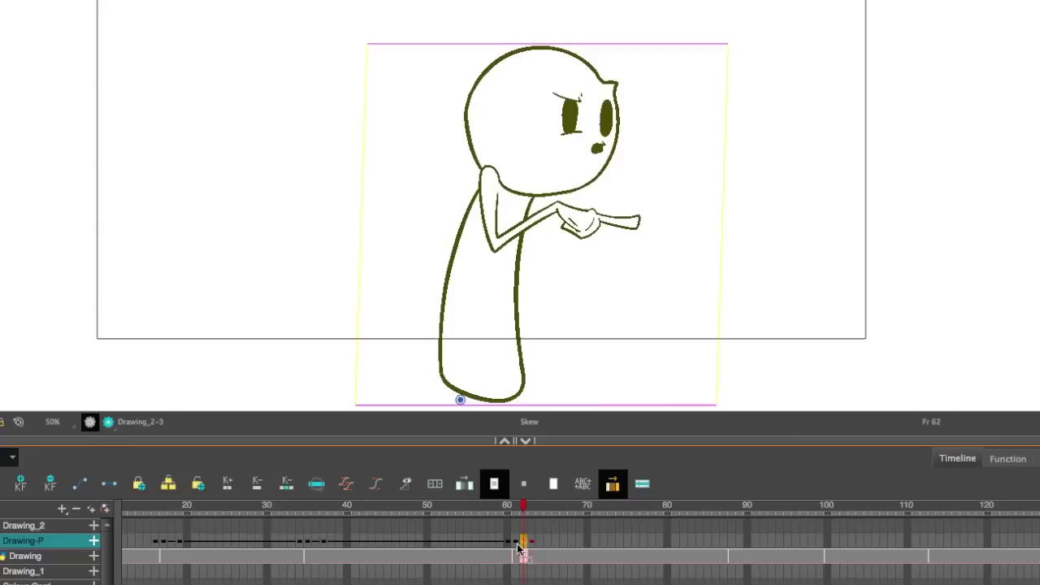
left_click(519, 546)
left_click(460, 556)
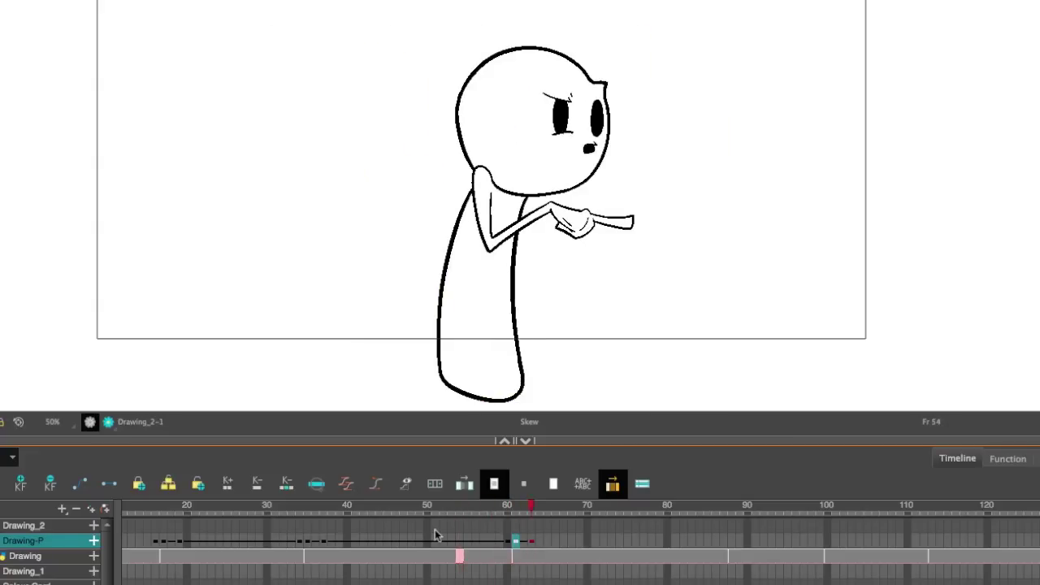
key("shift+Return")
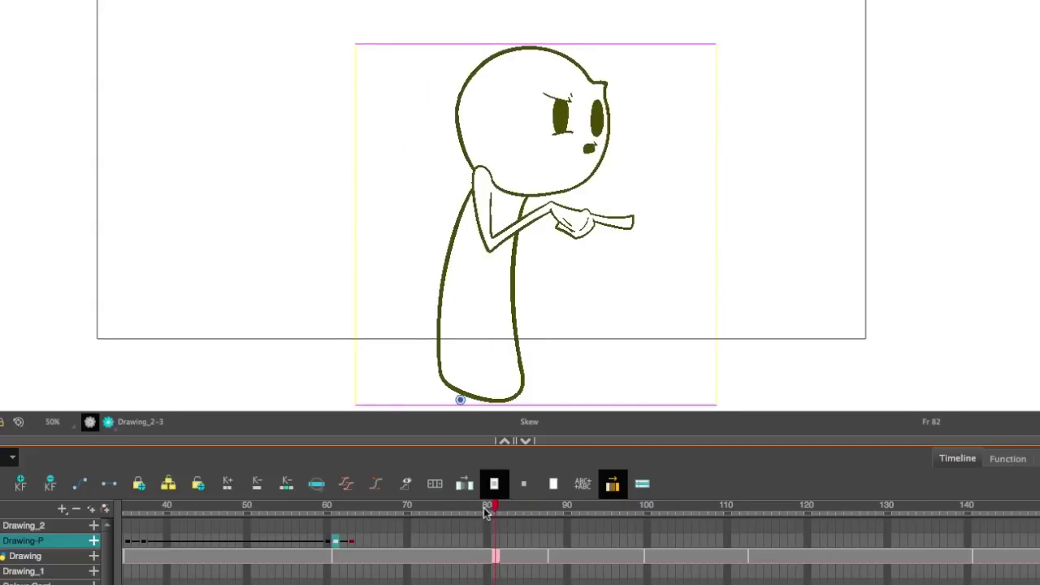
- Add peg keyframes at frames 87, 88 and 90 and skew the character backward, away from its previous pointing direction, on frame 88
left_click(569, 509)
left_click(543, 555)
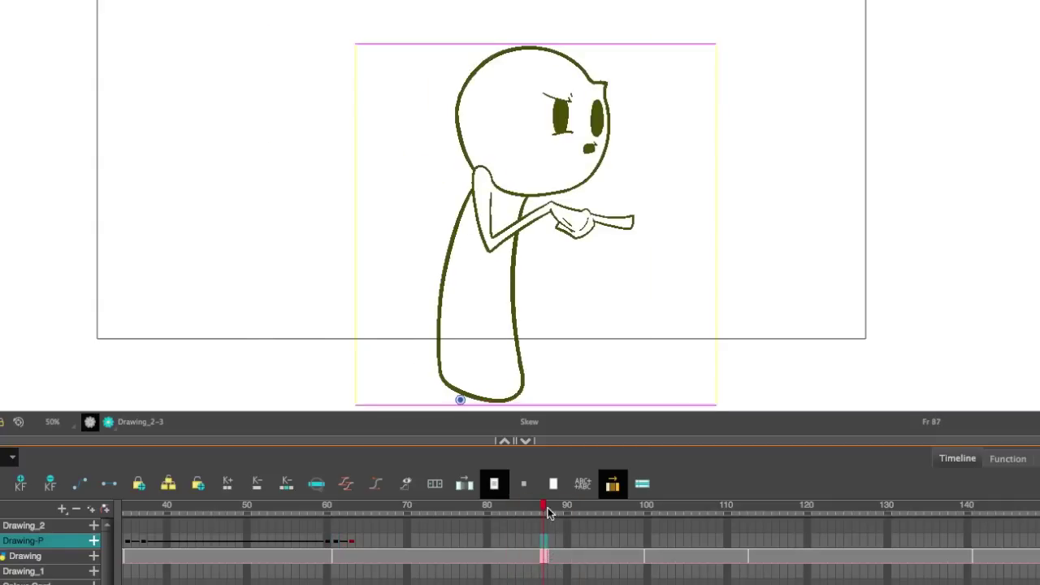
key("F6")
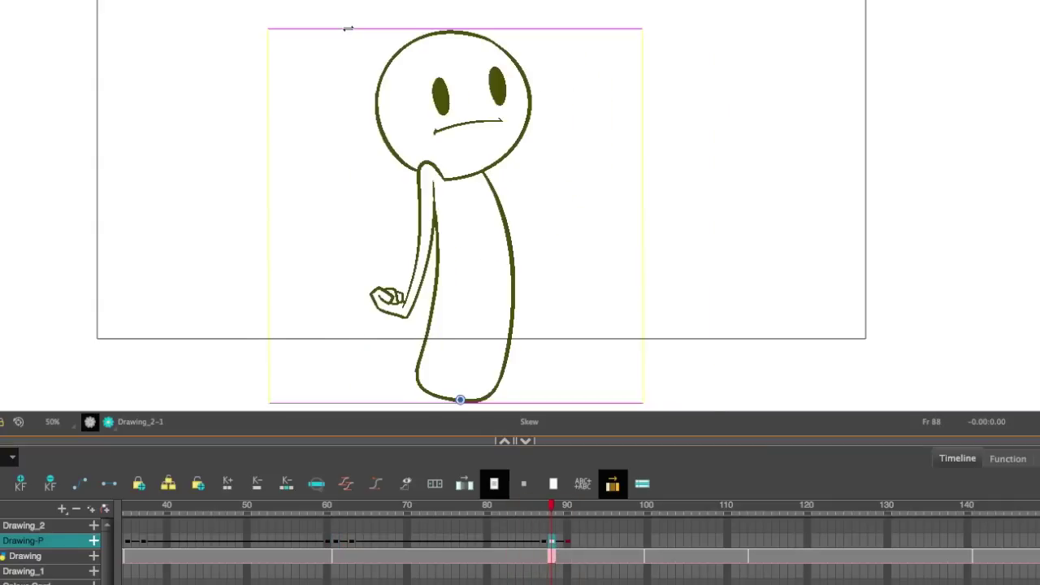
left_click_drag(348, 29, 332, 29)
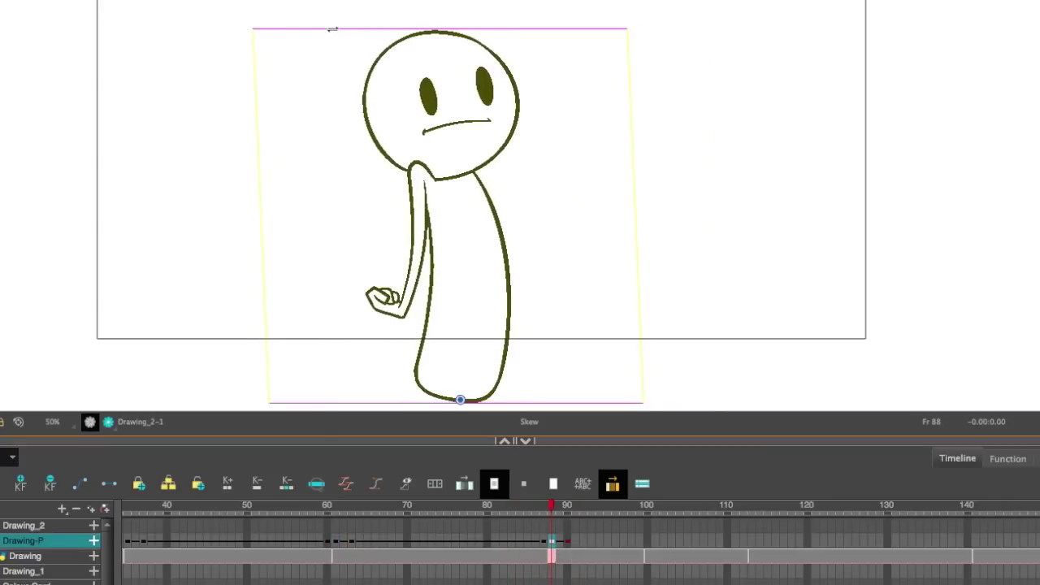
left_click_drag(513, 505, 546, 505)
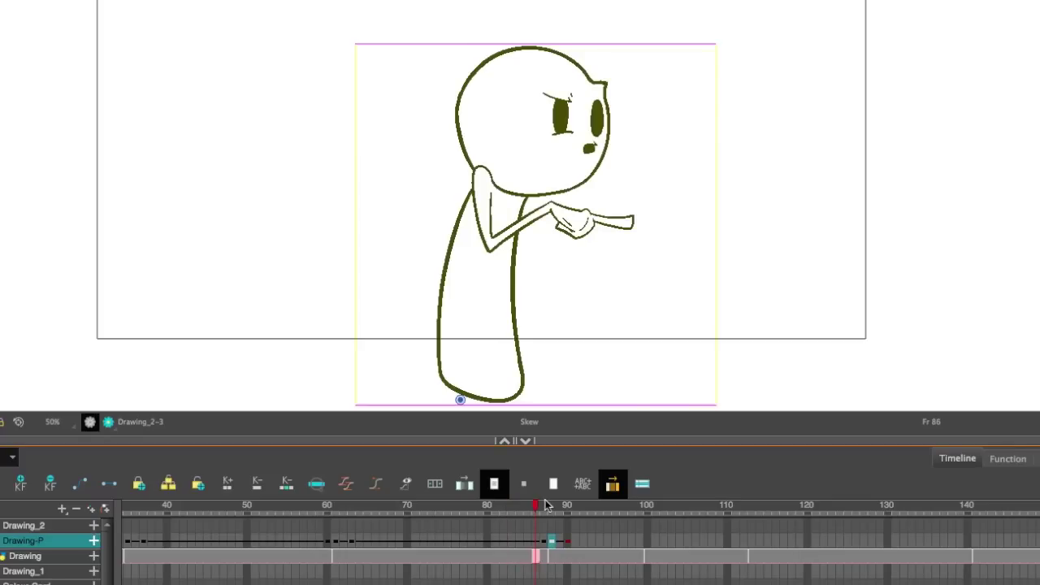
- Move the frame 87 peg keyframe one frame earlier to frame 86 and replay the pose change
left_click(543, 542)
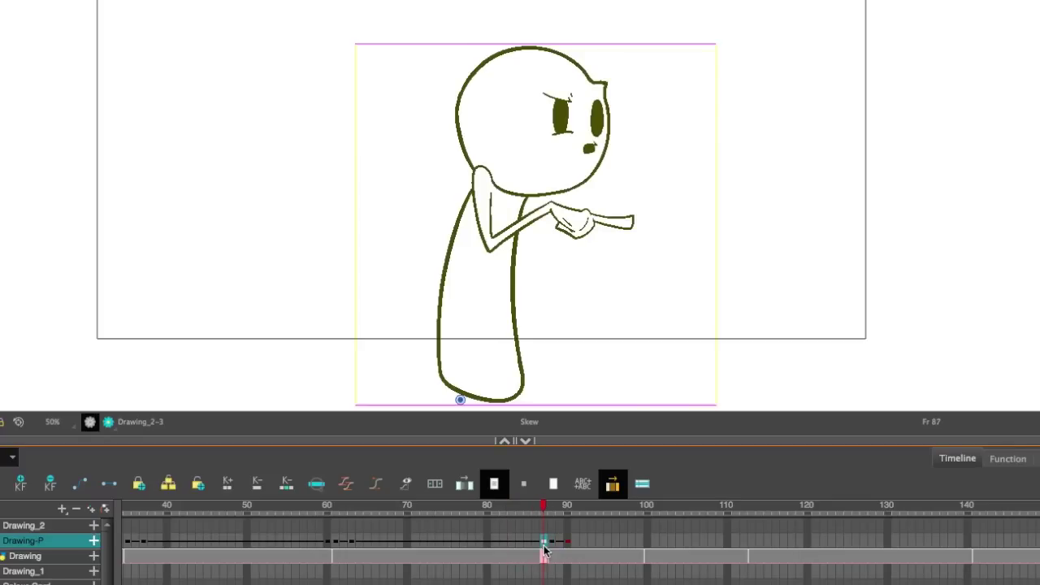
left_click_drag(543, 543, 536, 544)
mouse_move(536, 506)
left_mouse_down()
mouse_move(525, 509)
mouse_move(559, 519)
left_mouse_up()
key("shift+Return")
key("shift+Return")
left_click(544, 507)
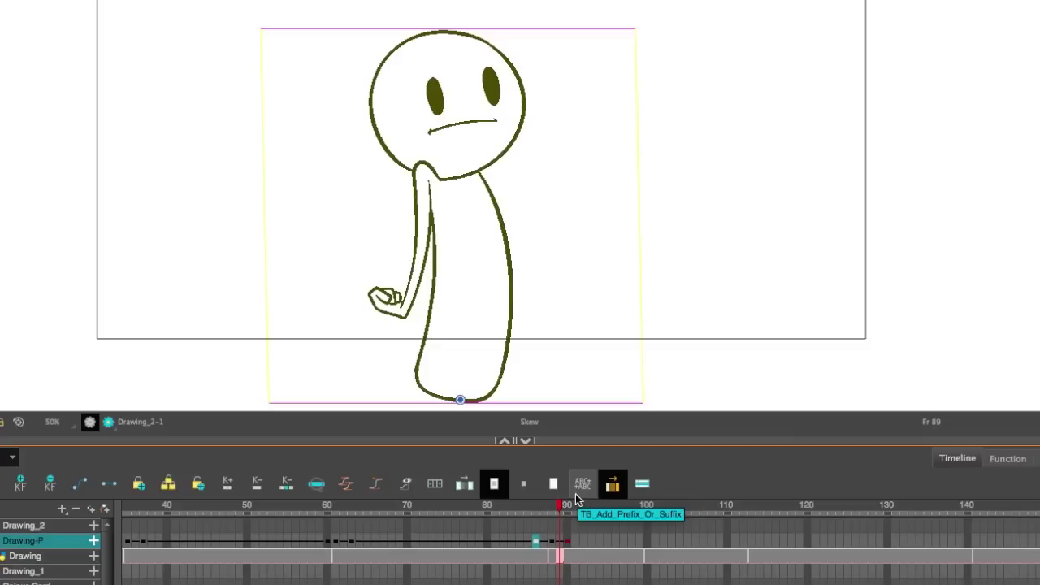
- Add a peg keyframe at frame 85 and skew the character slightly forward on the frame 87 keyframe
left_click(543, 540)
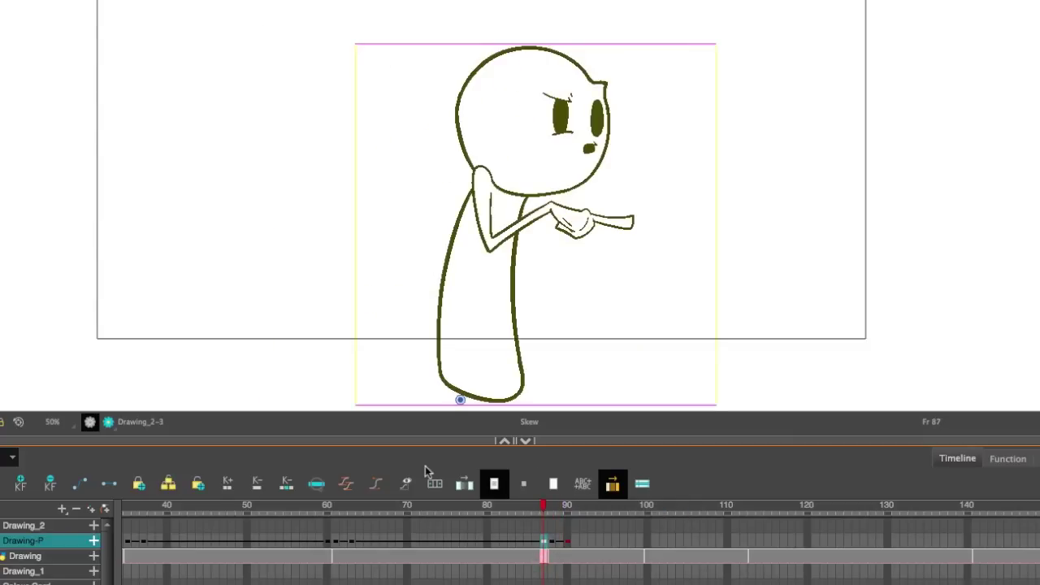
left_click(529, 543)
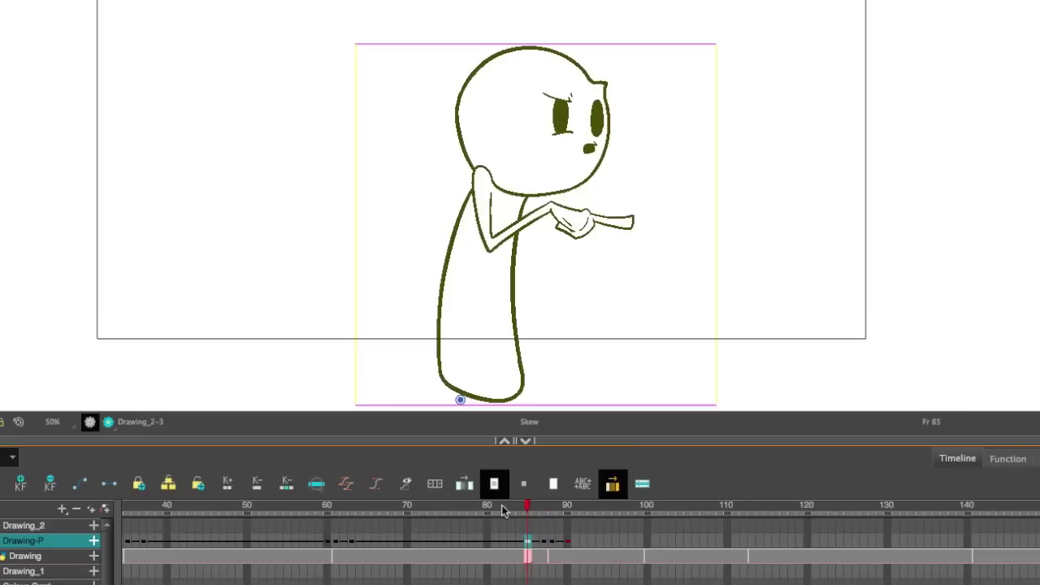
left_click(515, 542)
left_click(524, 542)
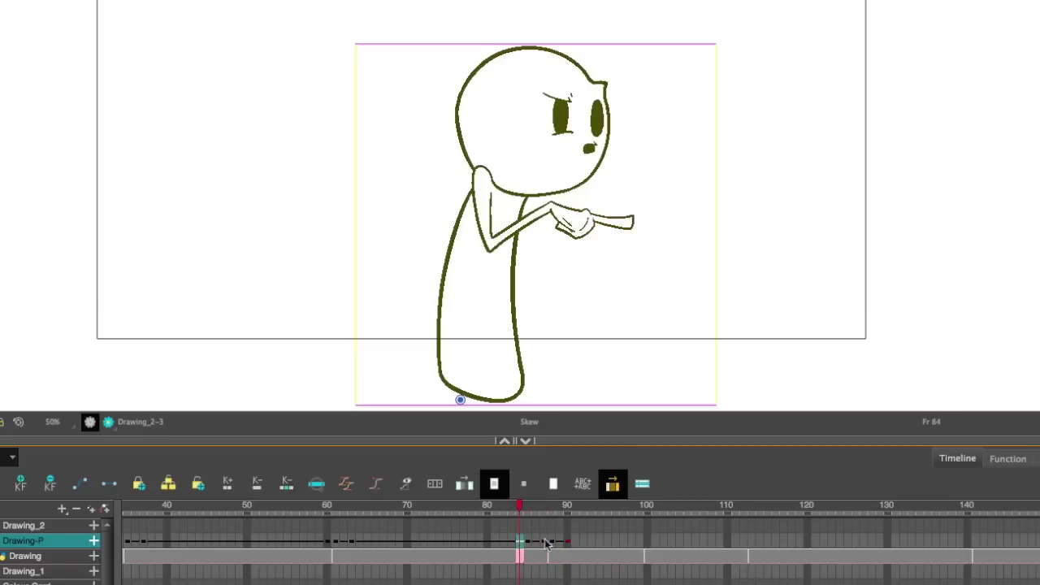
left_click(544, 541)
left_click_drag(506, 272, 512, 270)
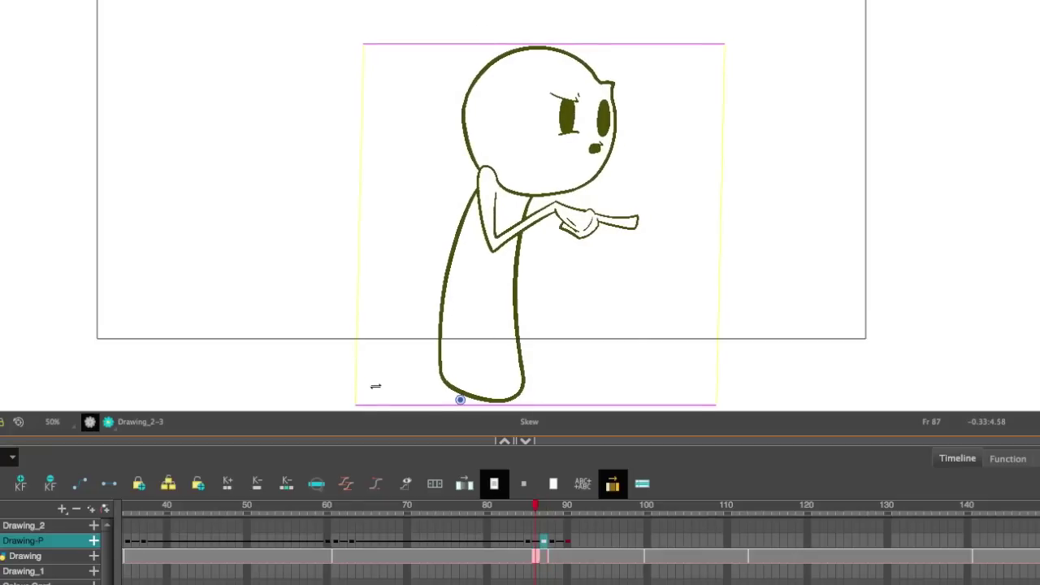
- Step frame by frame past the drawing change at frame 88 and replay the skewed transition
key("period")
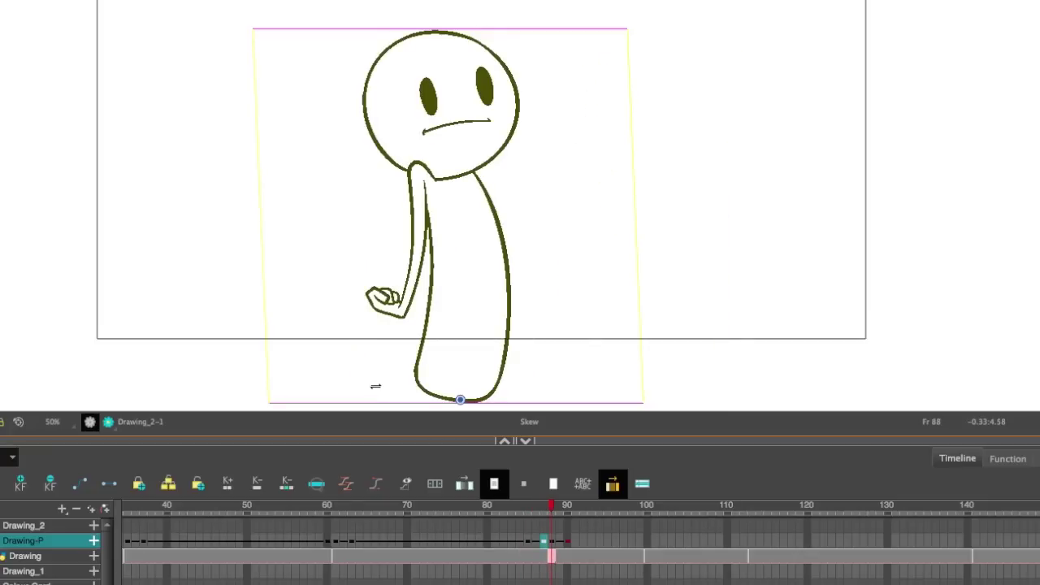
key("period")
key("period")
key("period")
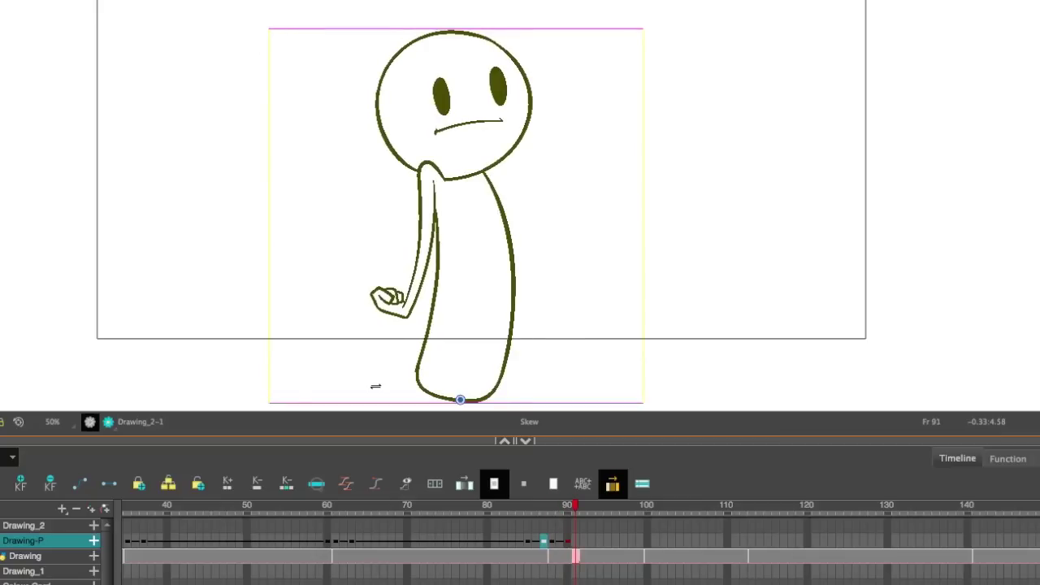
left_click_drag(517, 508, 496, 533)
key("Return")
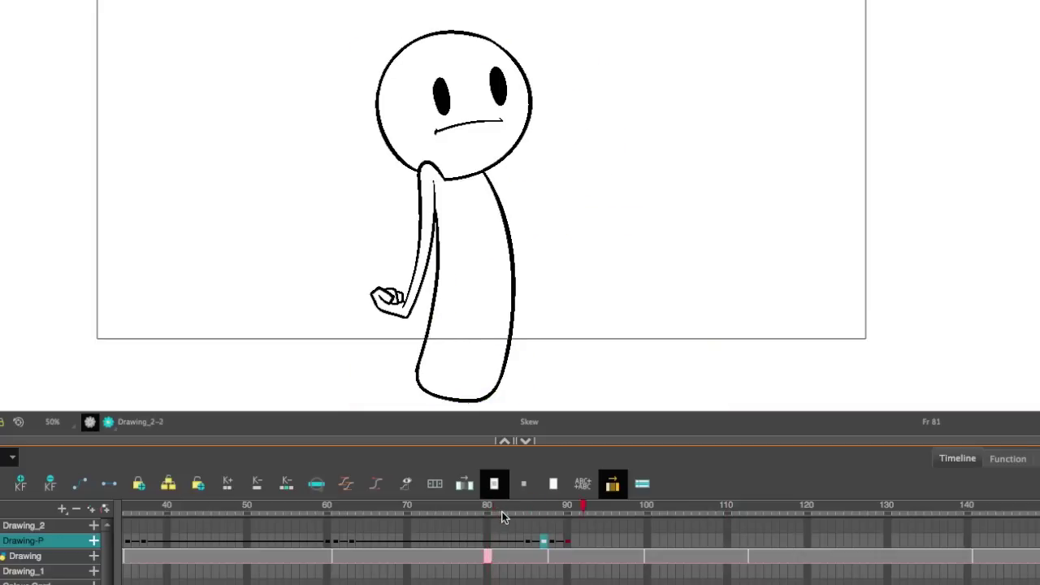
key("Return")
- Play back the next pose change and add peg keyframes at frames 99 and 100
left_click(641, 541)
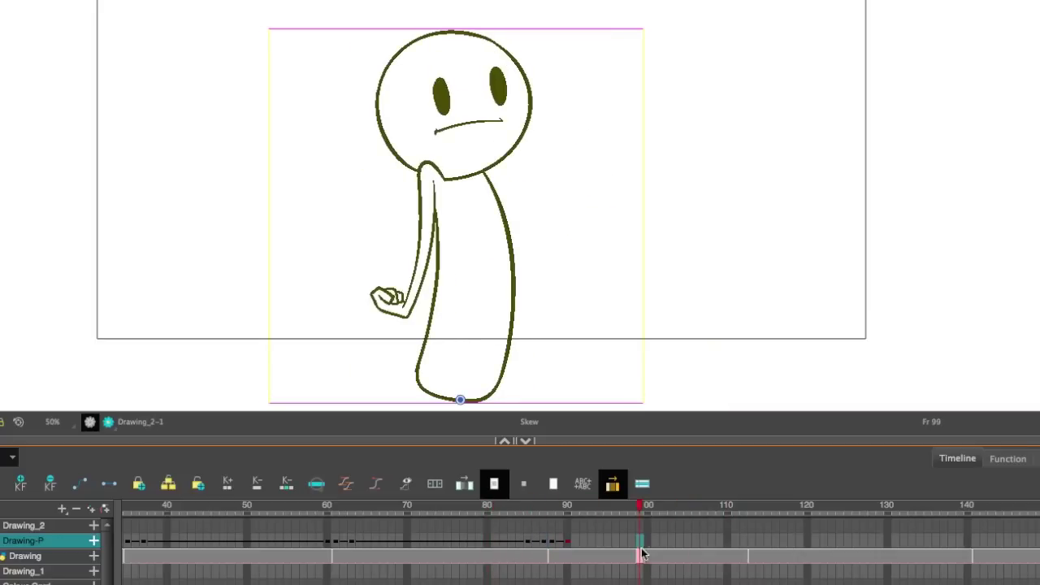
left_click_drag(624, 509, 608, 509)
key("Return")
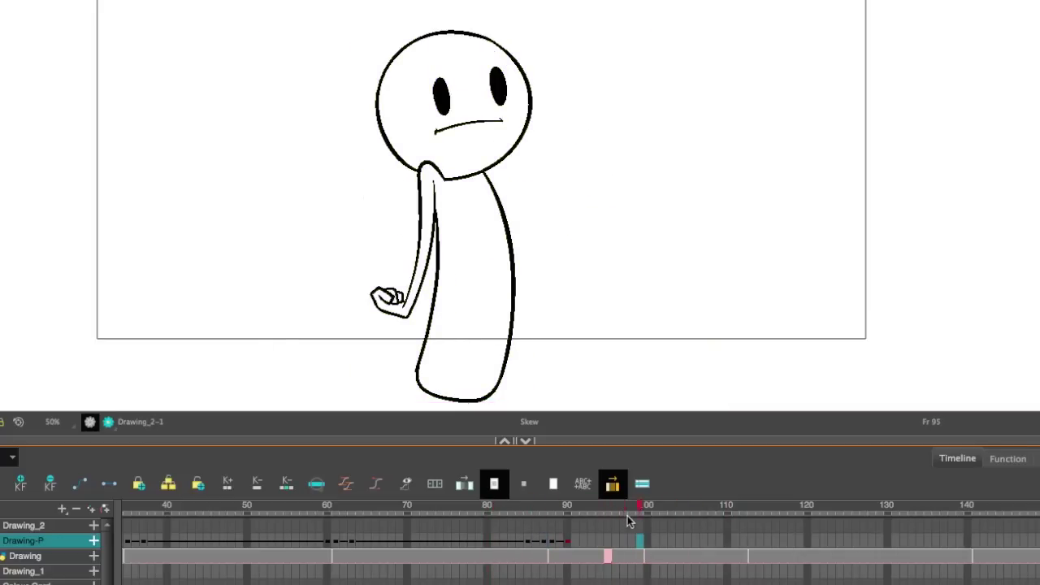
key("Return")
left_click(641, 553)
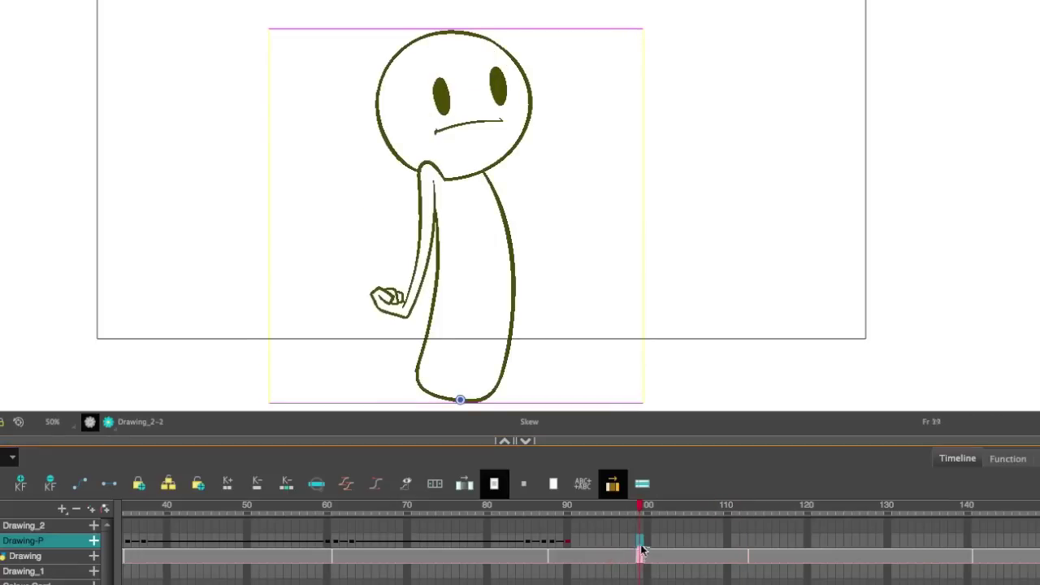
key("F6")
left_click(649, 546)
key("F6")
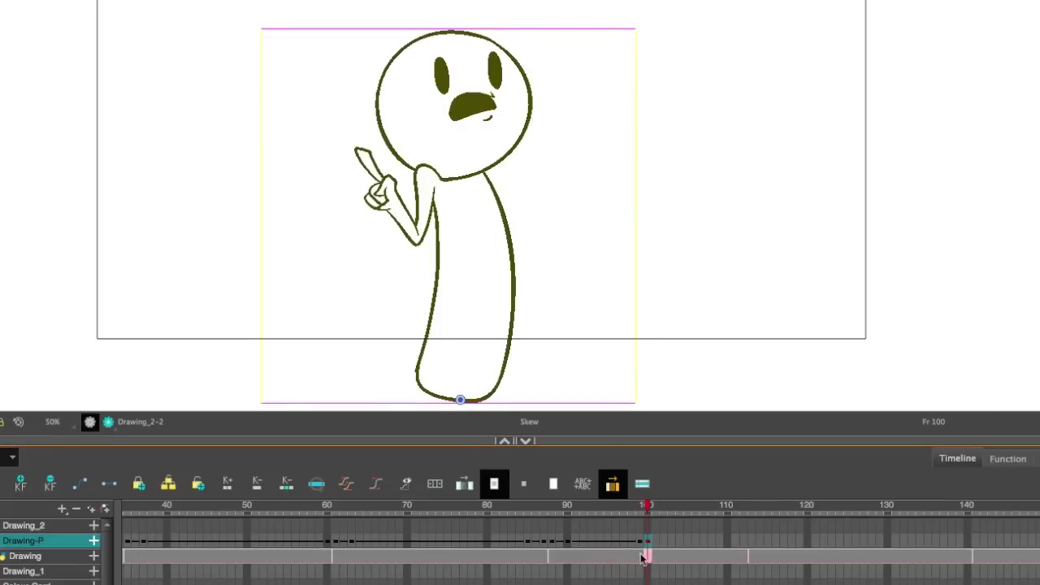
- Add outer peg keyframes at frames 97 and 102 around the drawing change at frame 100
left_click(642, 553)
left_click(624, 545)
key("F6")
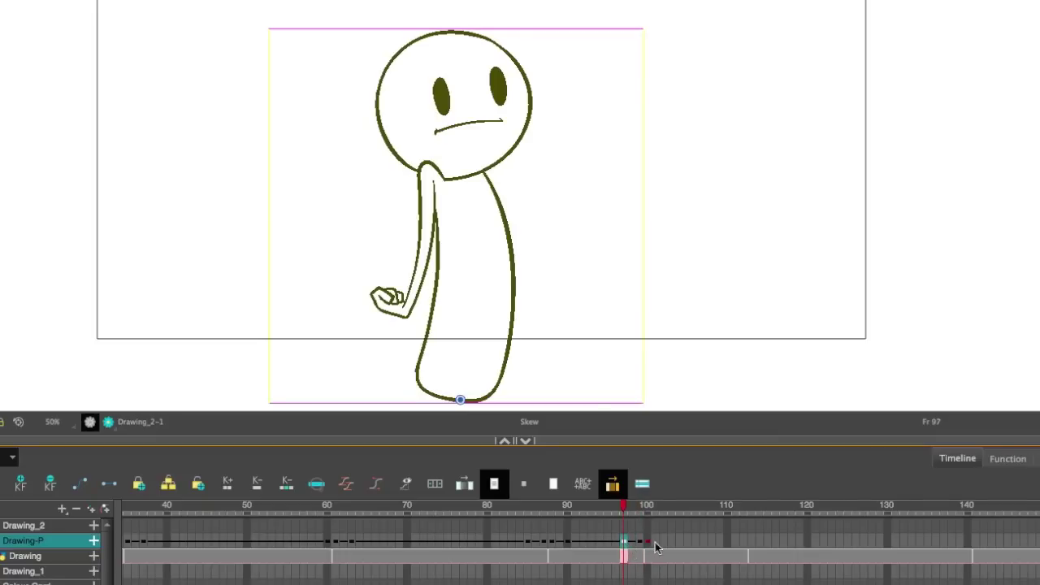
left_click(665, 546)
key("F6")
left_click(626, 547)
left_click(662, 546)
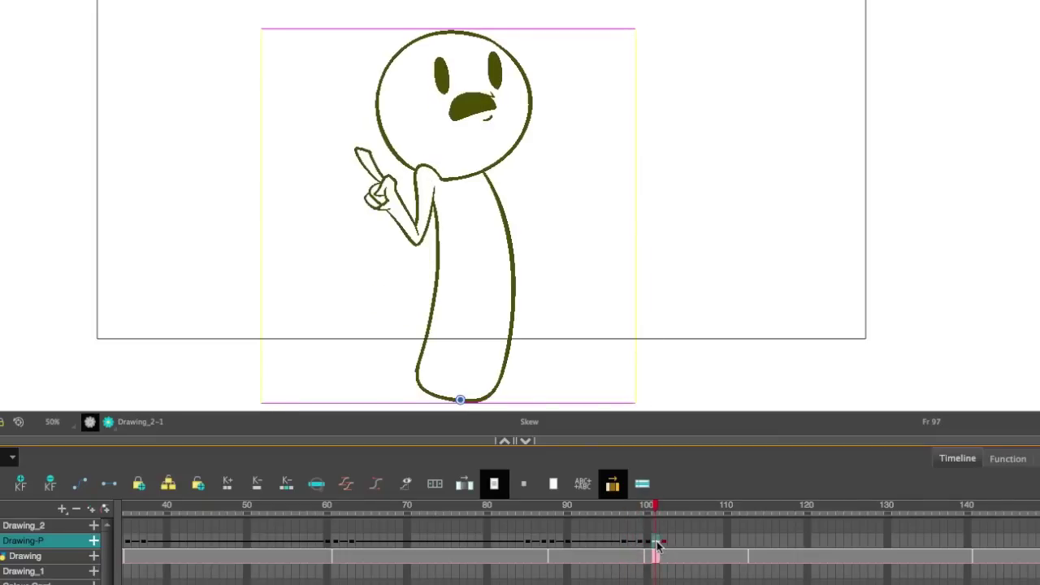
left_click(626, 550)
- Try to squash the character wider and shorter on frame 99, stretch it taller and narrower on frame 100, and replay the transition
left_click(641, 544)
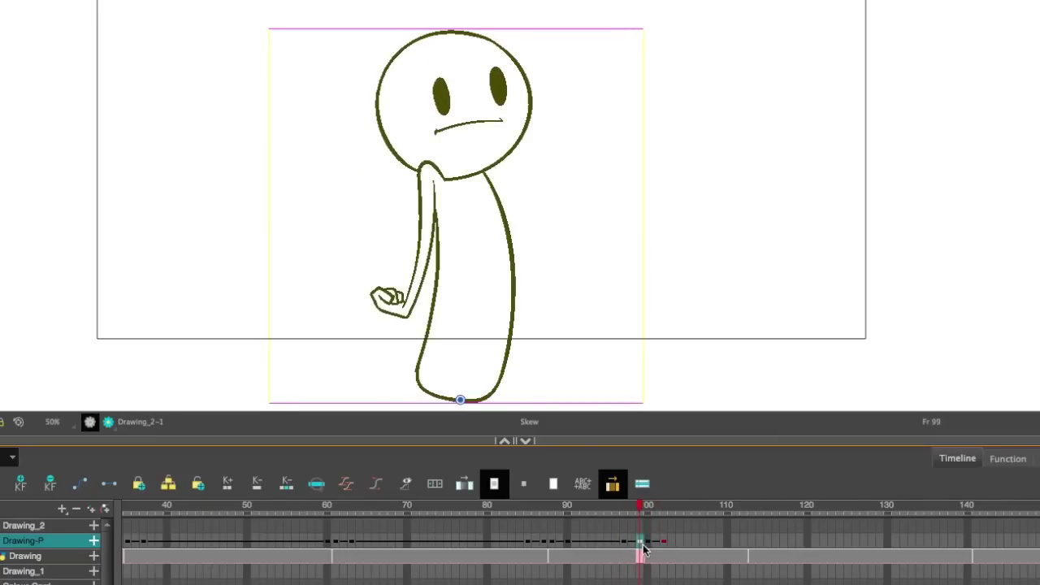
left_click(460, 400)
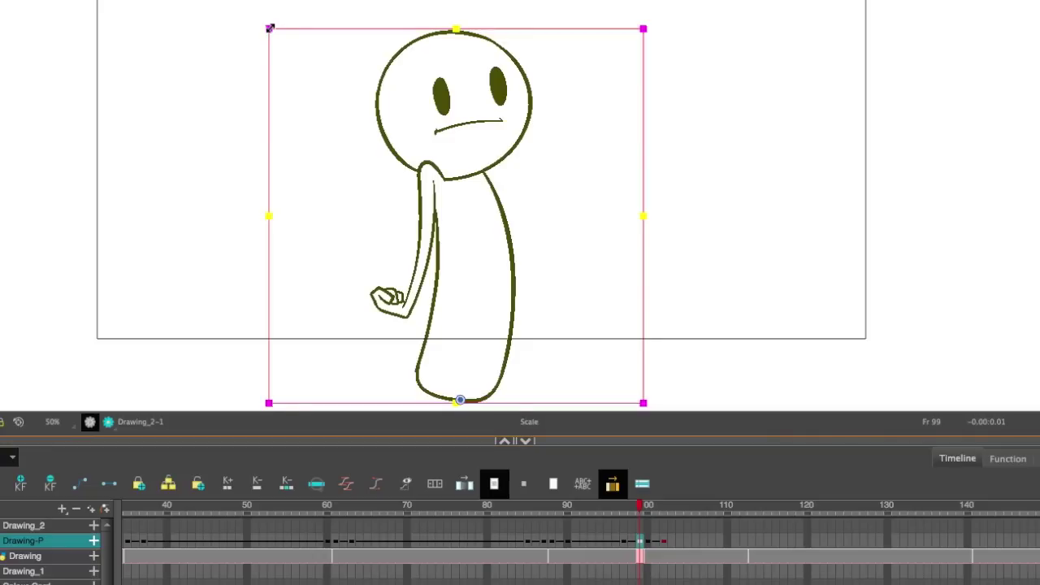
left_click_drag(269, 29, 260, 38)
left_click(648, 542)
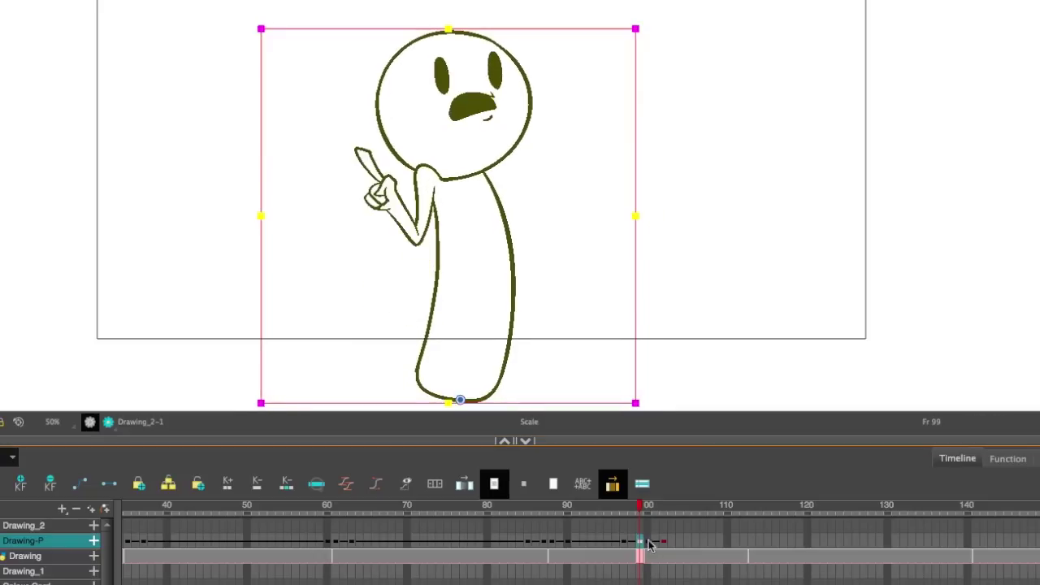
left_click_drag(263, 28, 271, 16)
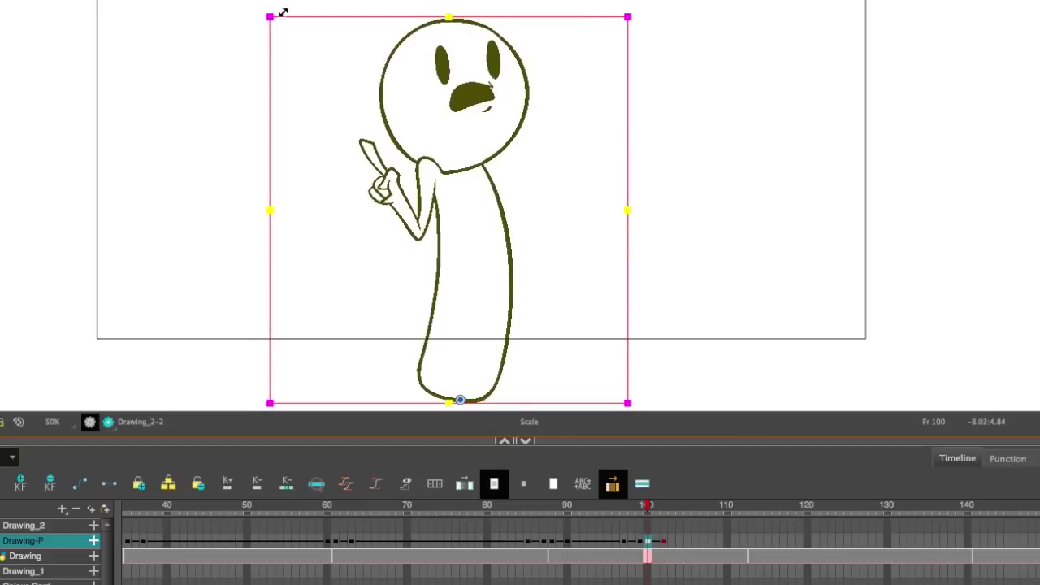
left_click(616, 507)
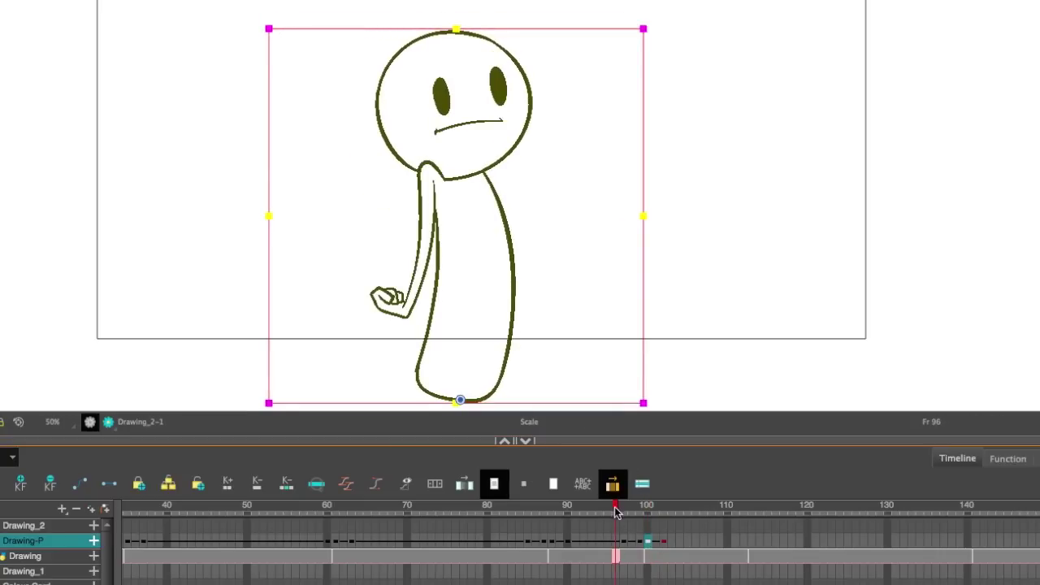
left_click(608, 514)
left_click(608, 511)
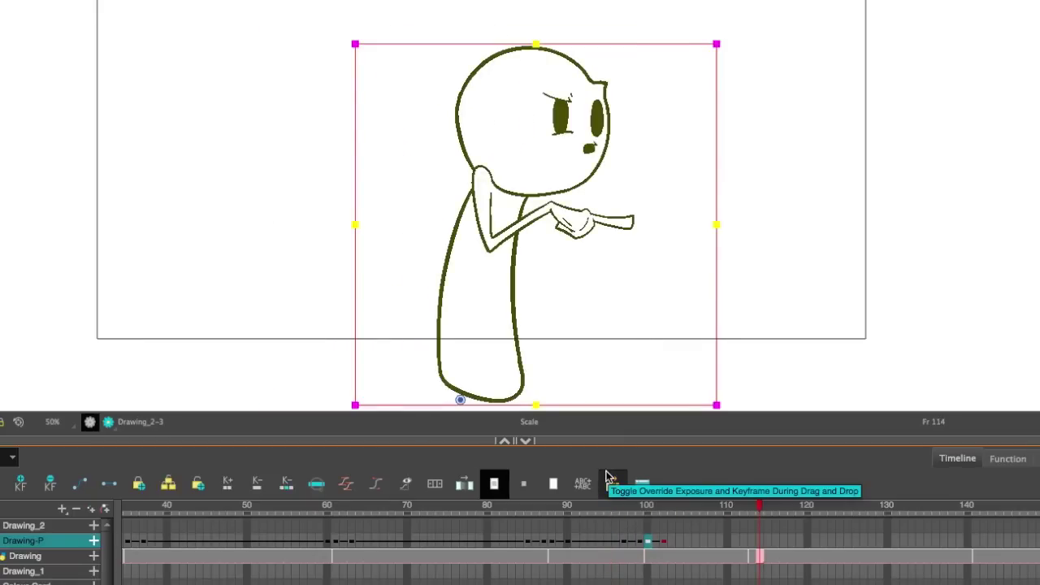
- Turn off overriding exposures and keyframes during drag and drop, then try an exaggerated scale at frame 114 and undo it
left_click(611, 483)
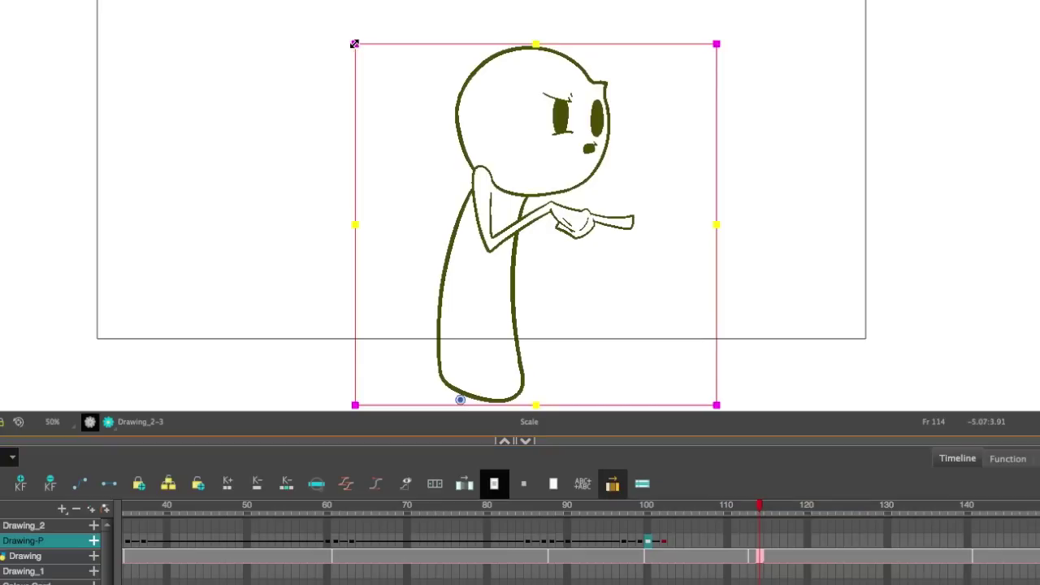
left_click_drag(355, 44, 197, 201)
key("super+z")
key("shift+t")
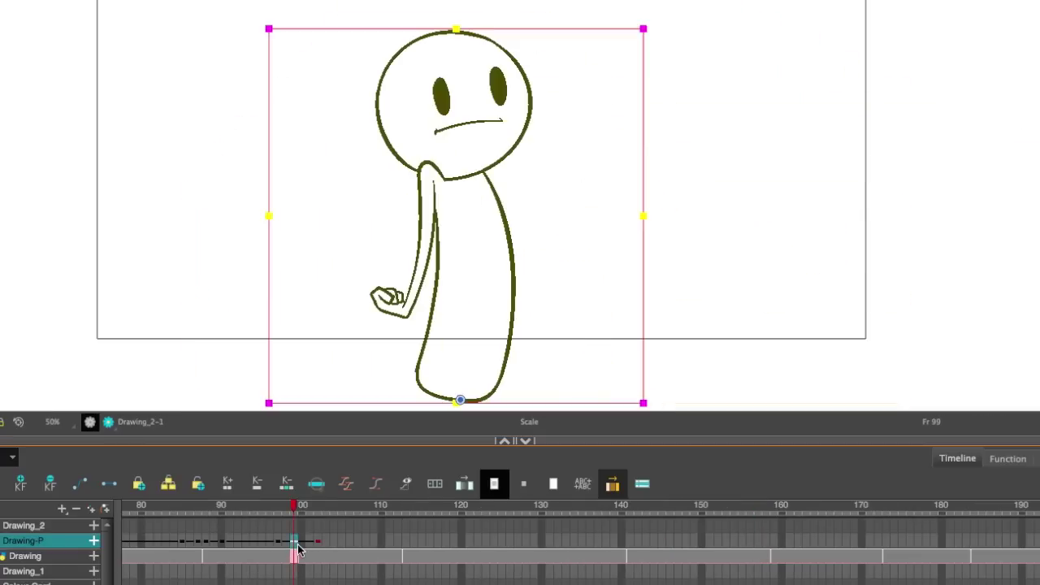
- Scale the character only vertically on the frame 99 peg keyframe, stretch it taller on frame 100, and replay the transition
left_click(303, 553)
left_click(295, 553)
mouse_move(456, 31)
left_mouse_down()
mouse_move(450, 41)
mouse_move(446, 15)
left_mouse_up()
key(".")
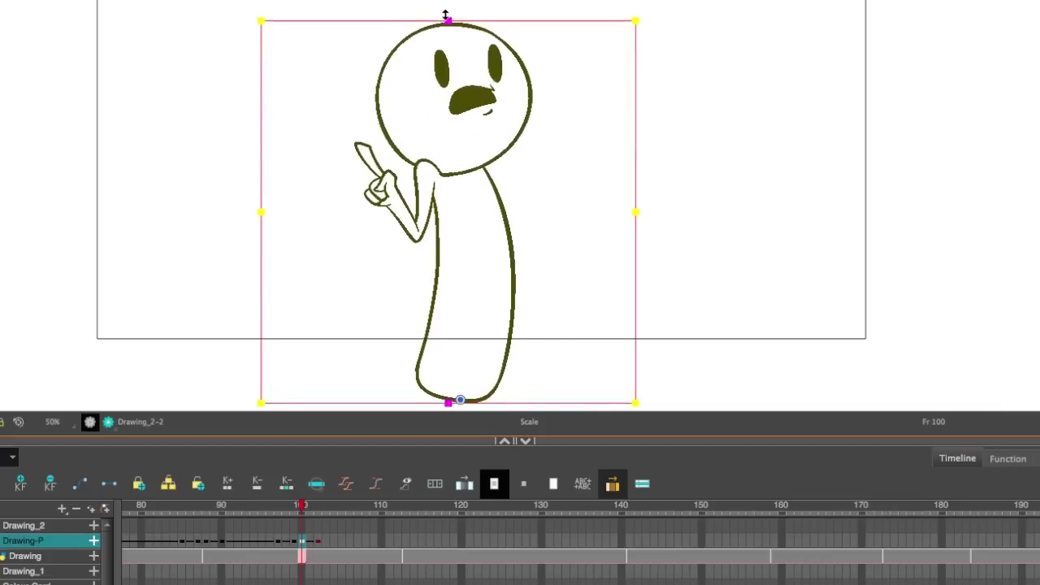
left_click(255, 556)
key("Return")
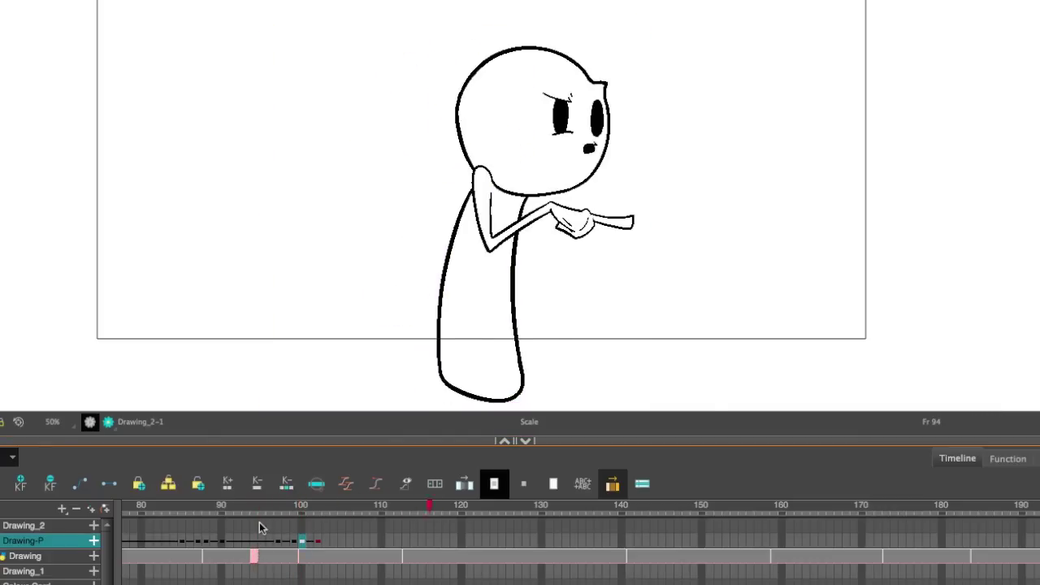
key("Return")
left_click_drag(261, 505, 250, 506)
key("Return")
key("Return")
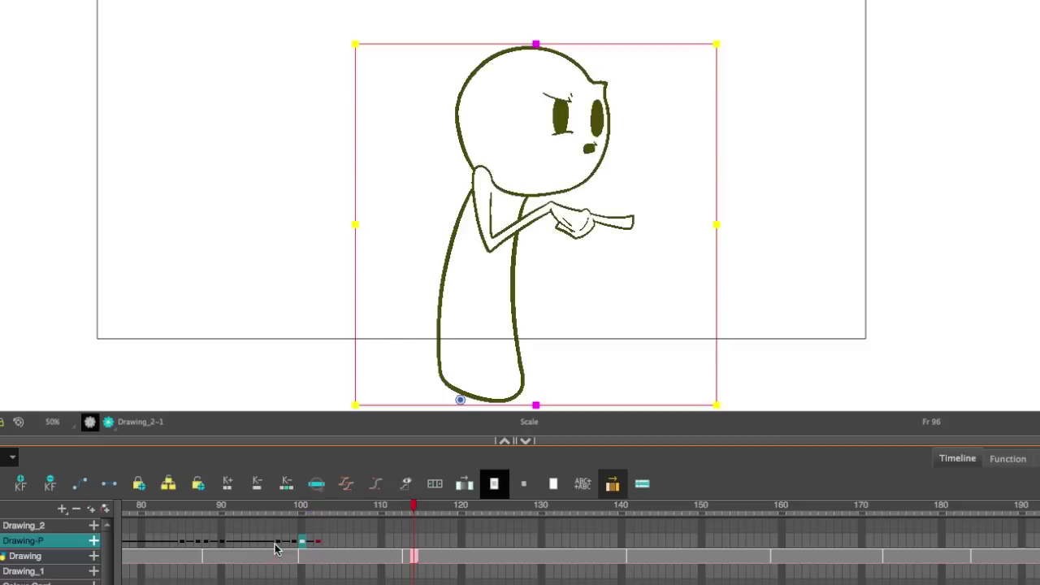
- Add peg keyframes at frames 110, 112, 113 and 115 around the change to the pointing pose
left_click(381, 543)
left_click(422, 544)
key("super+v")
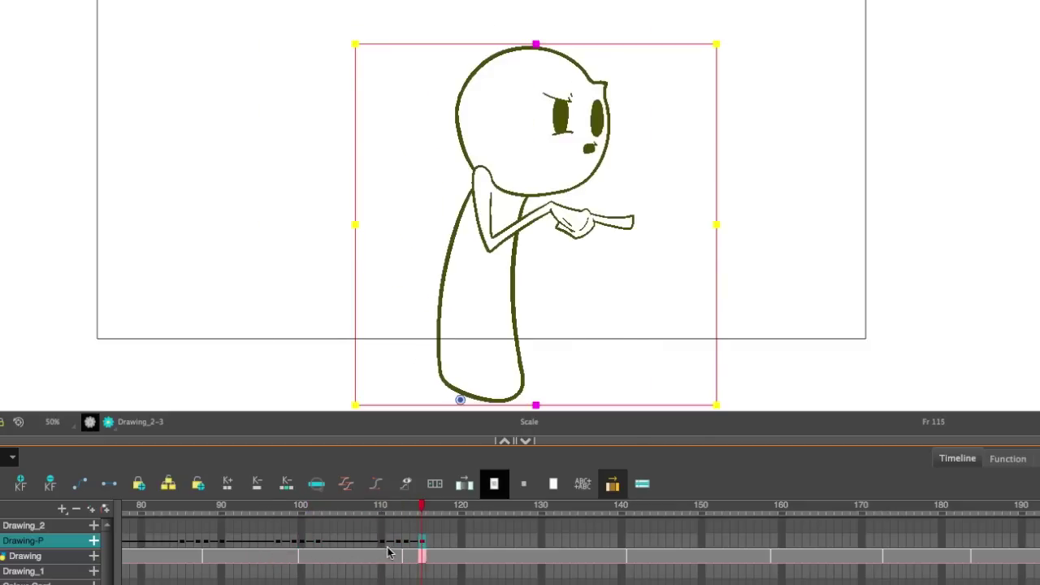
- Skew the character backward on the frame 112 keyframe and forward in its pointing direction on frame 113, then replay the change
left_click(382, 543)
left_click(399, 548)
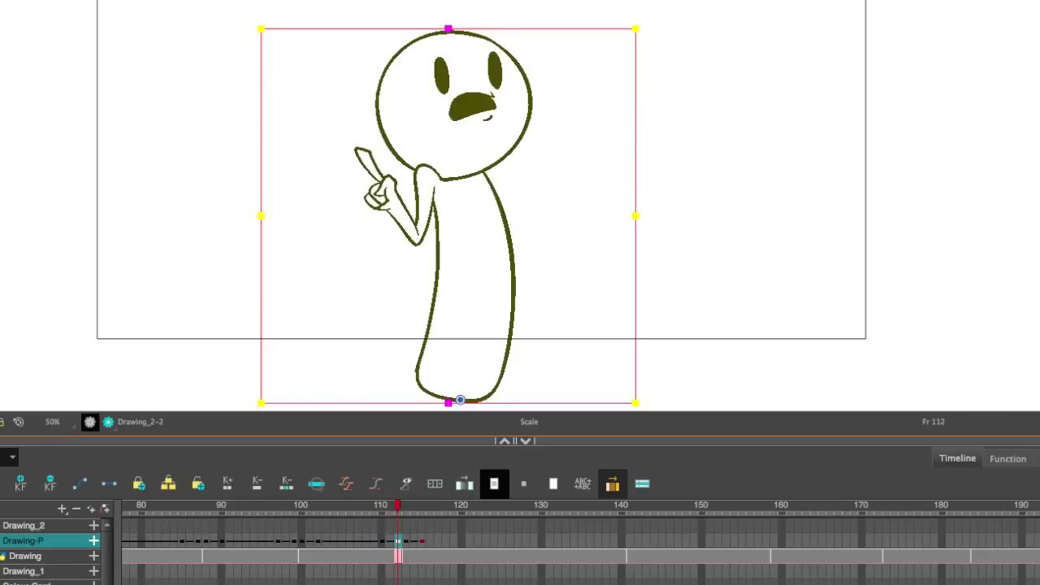
left_click_drag(325, 27, 309, 29)
left_click(406, 548)
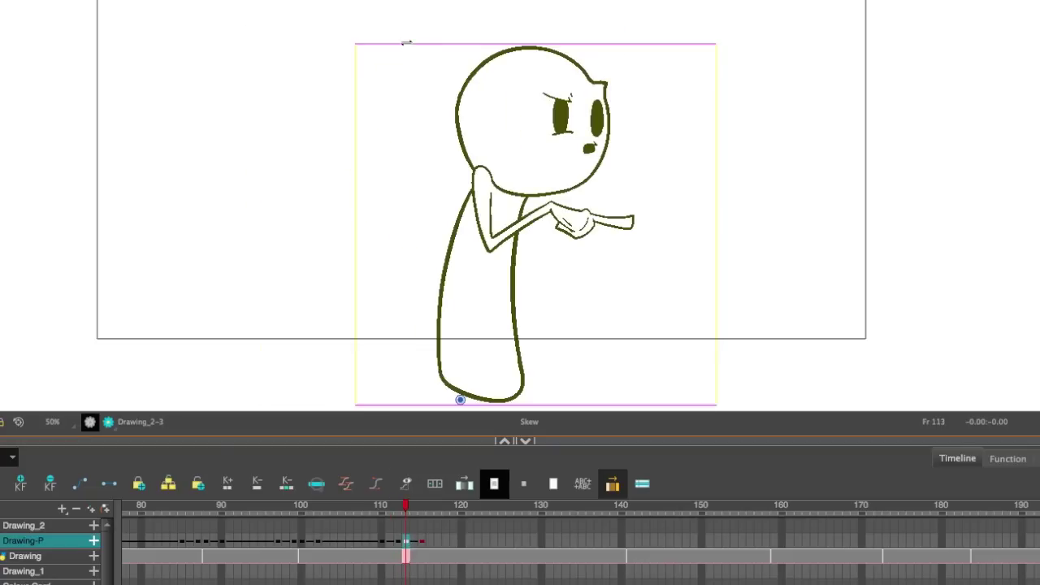
left_click_drag(411, 45, 441, 40)
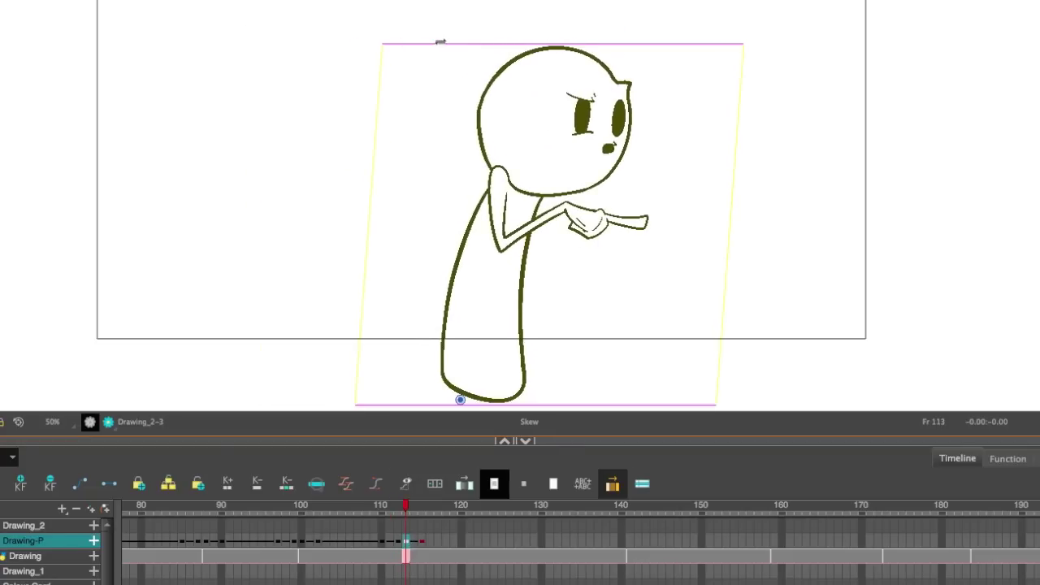
left_click(368, 513)
key("shift+Return")
key("shift+Return")
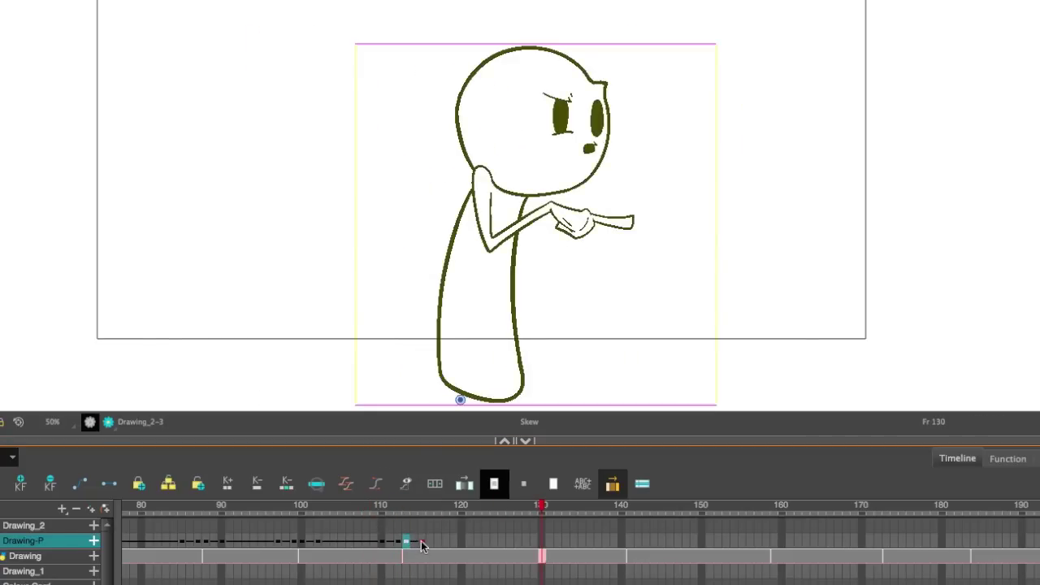
- Spread the outer peg keyframes by moving frame 110's keyframe to frame 109 and frame 115's to frame 117
left_click(421, 544)
left_click(382, 546)
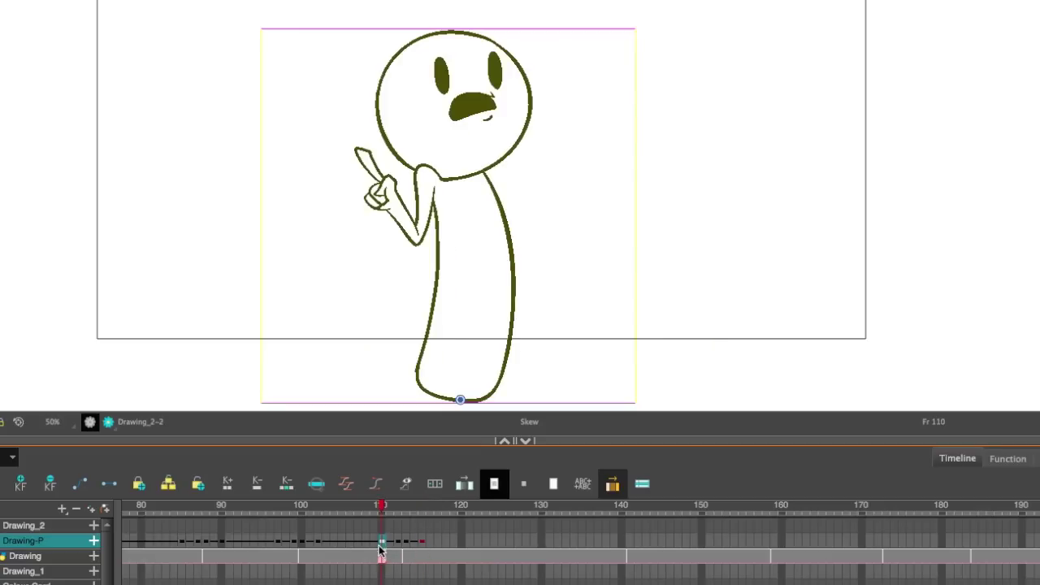
left_click(376, 547)
left_click(424, 549)
left_click(431, 551)
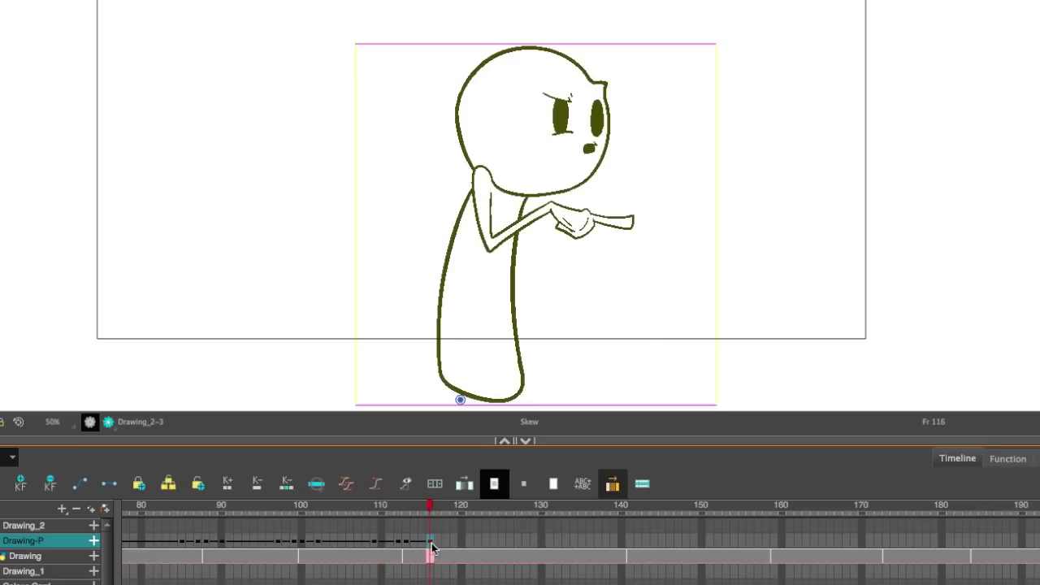
left_click(389, 547)
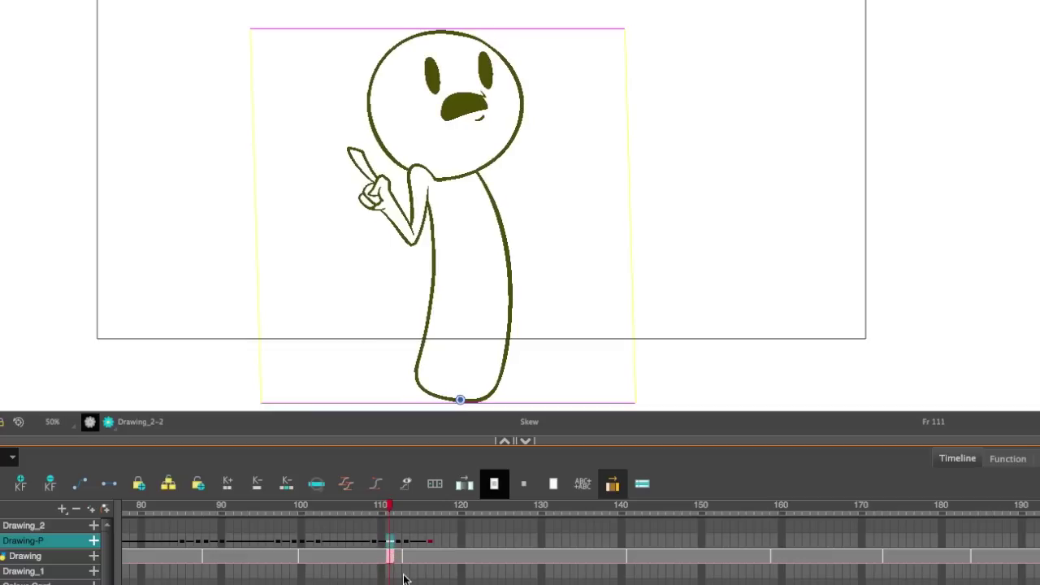
left_click(429, 551)
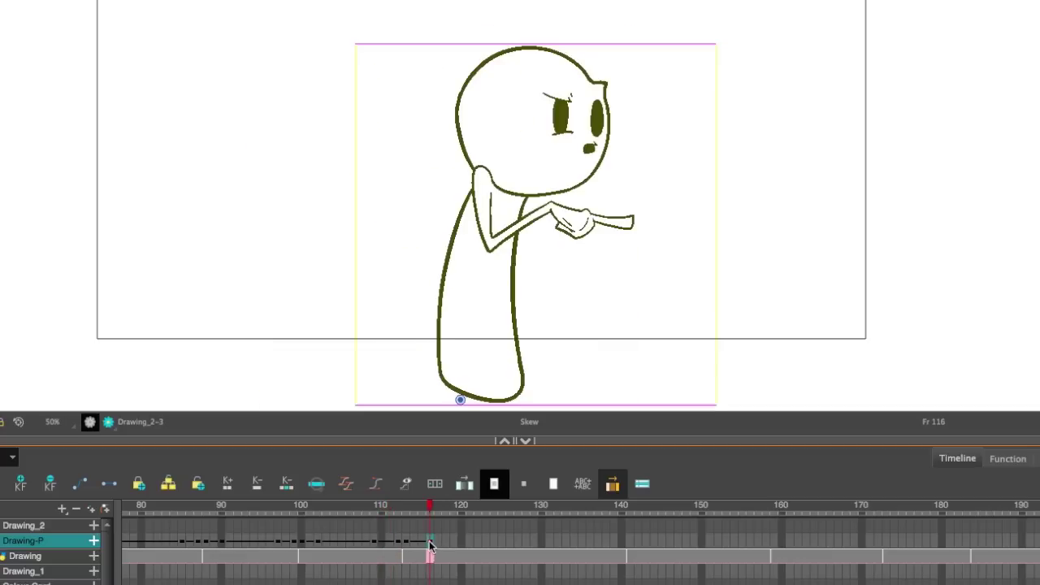
left_click(437, 553)
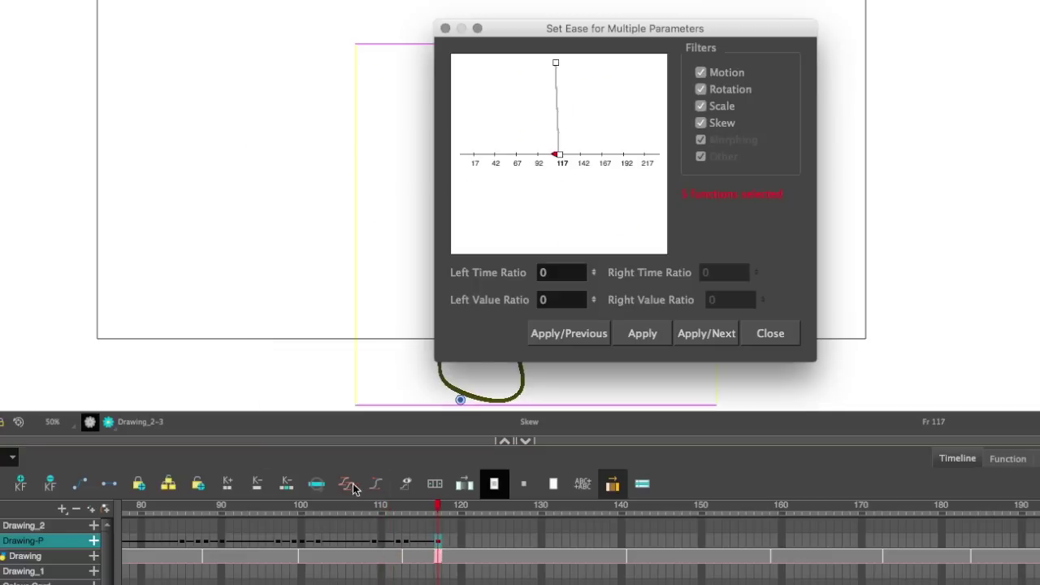
- Ease the peg keyframes with a left time ratio of 50 at frame 117 and a right time ratio of 40 at frame 109
double_click(561, 273)
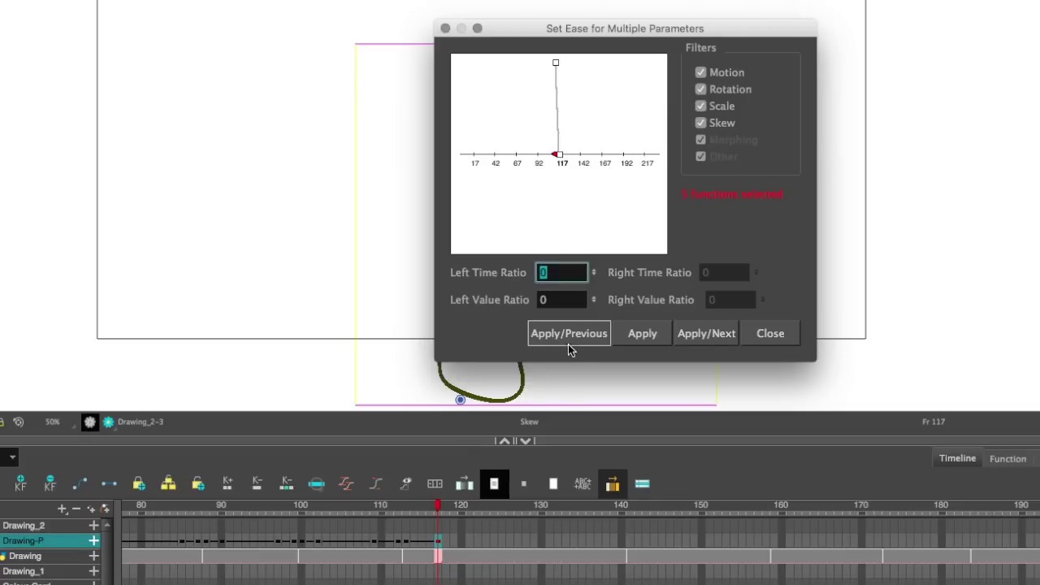
type("50")
left_click(642, 334)
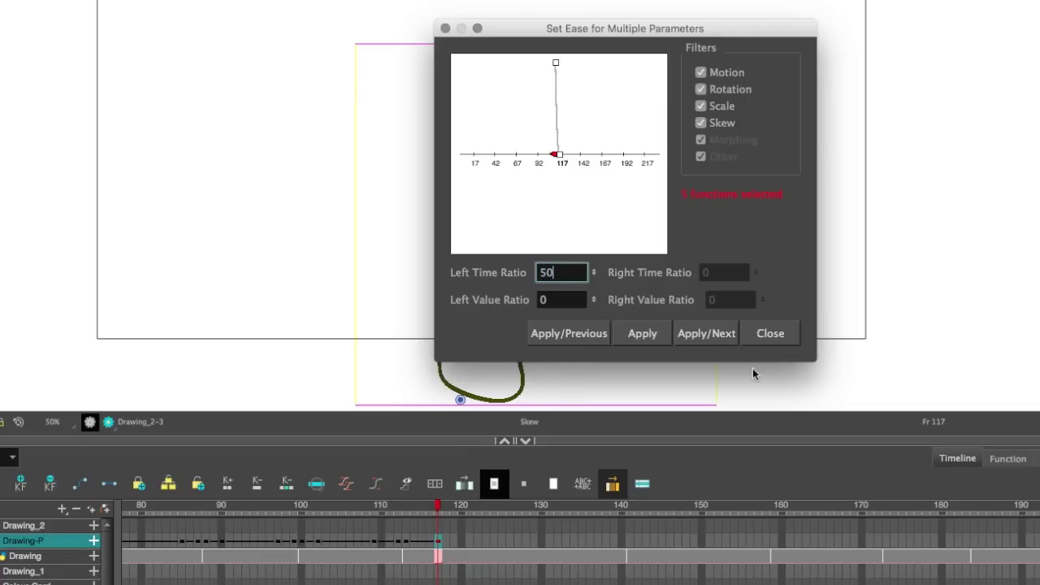
left_click(569, 333)
left_click(561, 333)
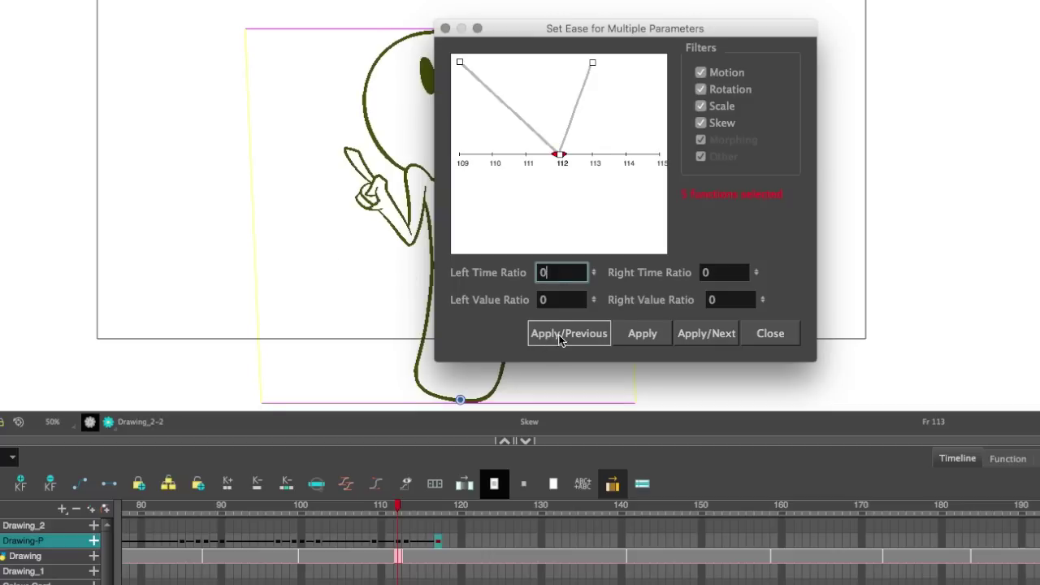
double_click(723, 272)
type("40")
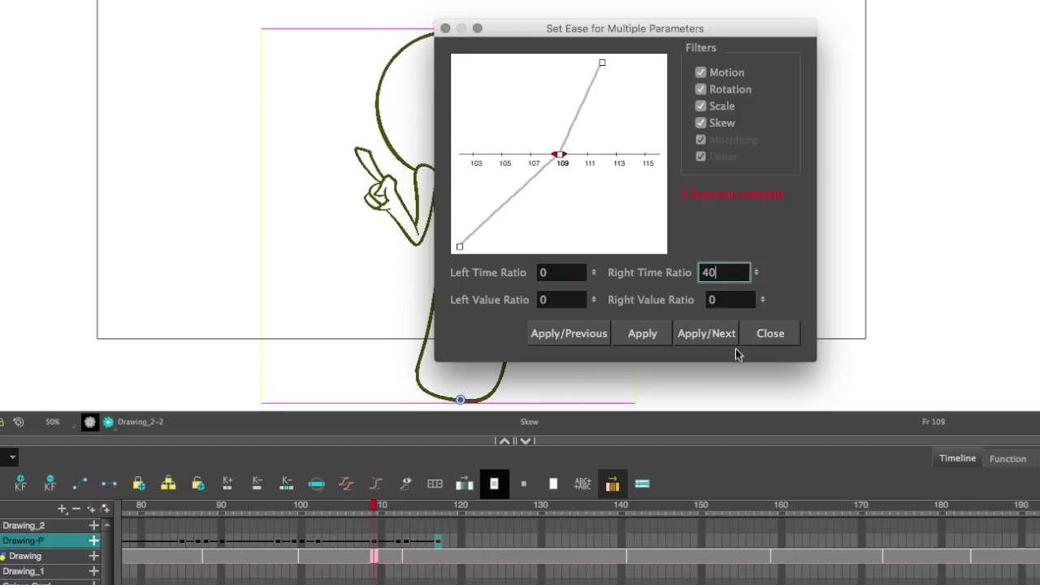
left_click(639, 334)
left_click(768, 333)
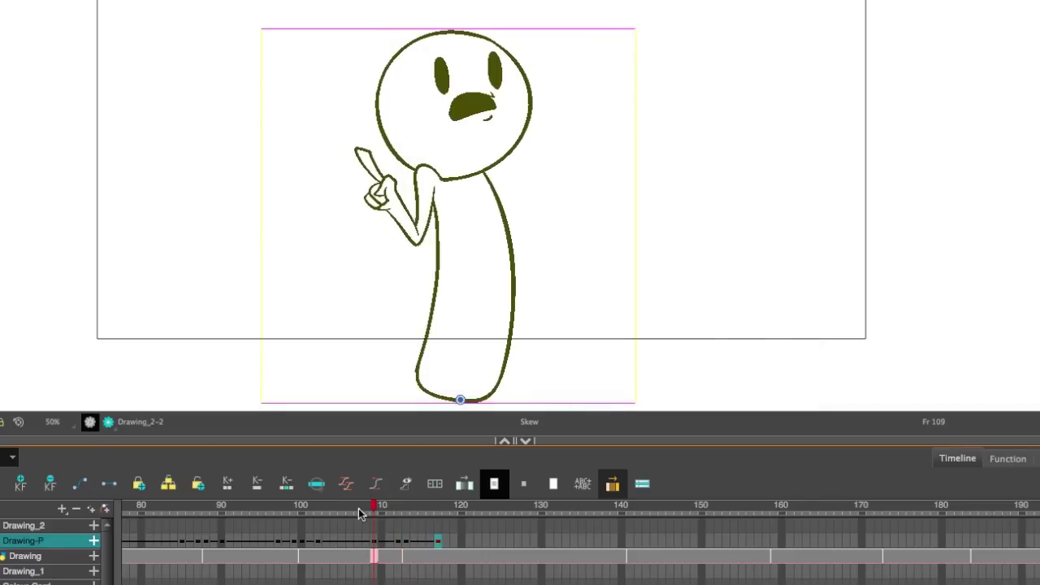
- Replay the eased change to the pointing pose from just before frame 109 to check its motion
left_click(350, 508)
key("shift+Return")
left_click(364, 510)
key("shift+Return")
left_click_drag(375, 508, 438, 531)
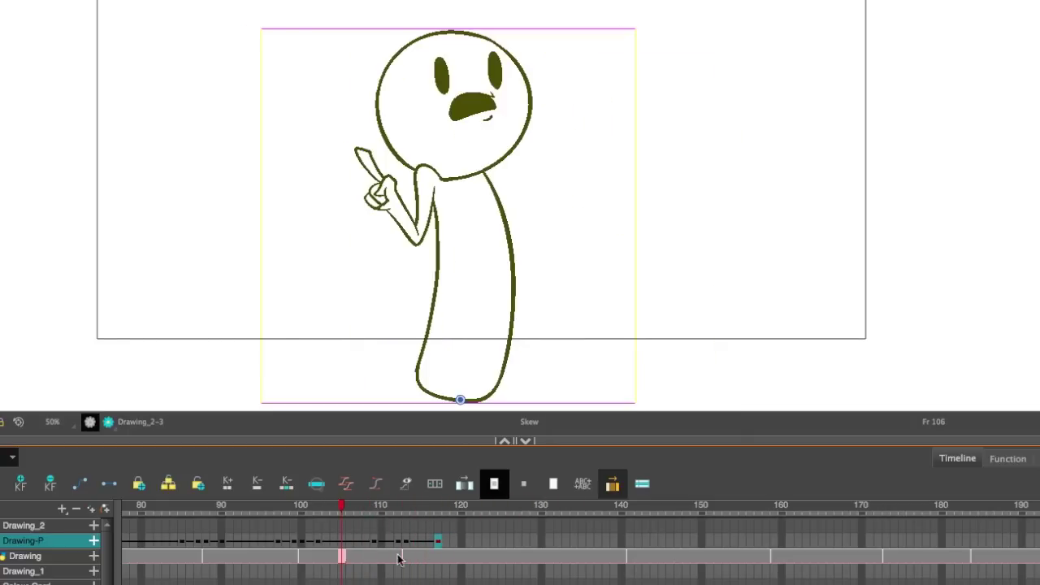
key("Return")
- Copy the peg keyframes from frames 97 to 102, paste them starting at frame 138, and replay the change
left_click_drag(279, 542, 321, 542)
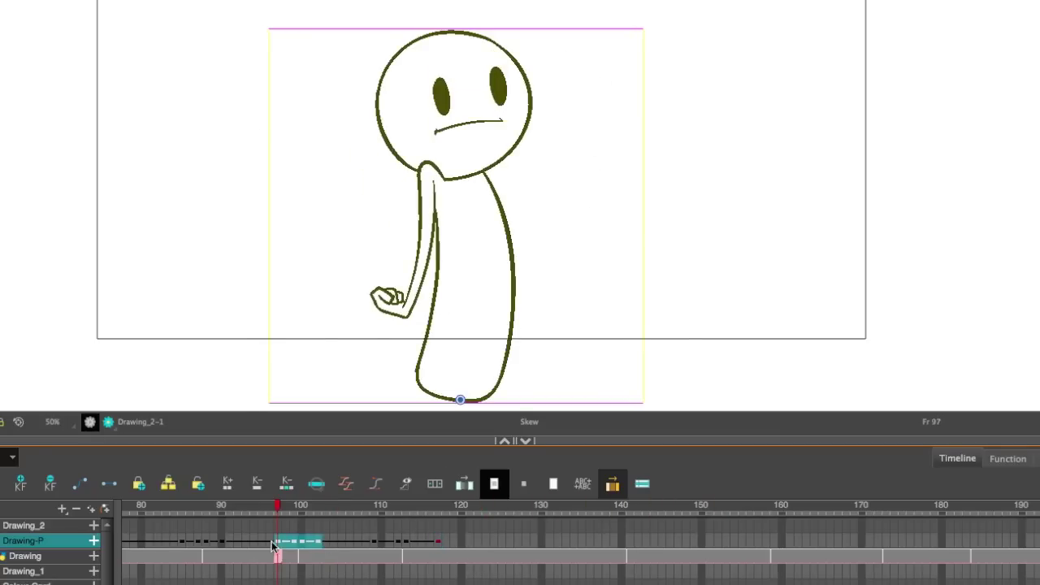
left_click_drag(279, 511, 302, 512)
key("period")
key("period")
key("period")
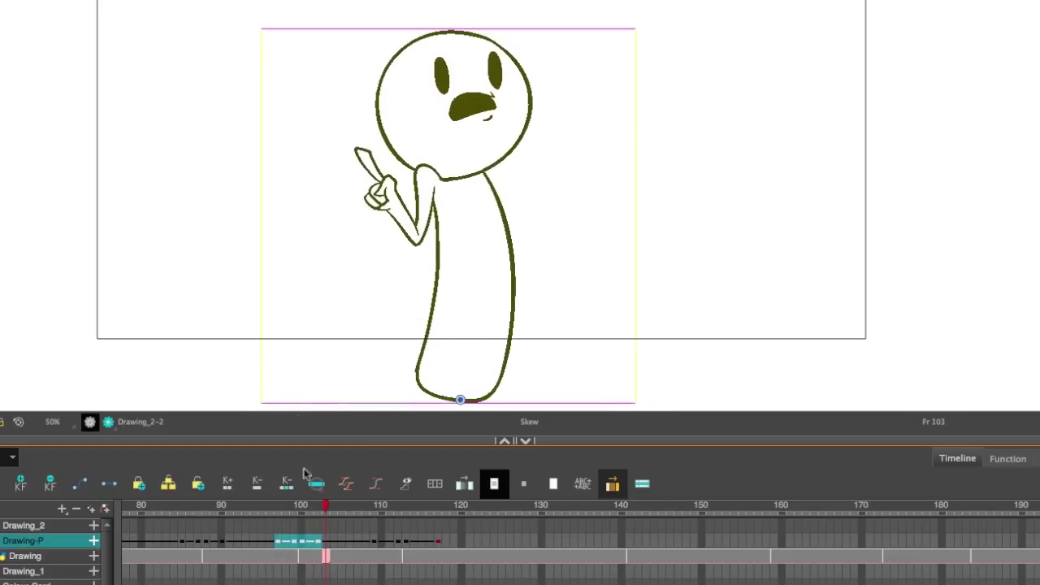
mouse_move(583, 508)
left_mouse_down()
mouse_move(669, 522)
mouse_move(567, 548)
left_mouse_up()
left_click(607, 542)
key("super+v")
key("shift+Return")
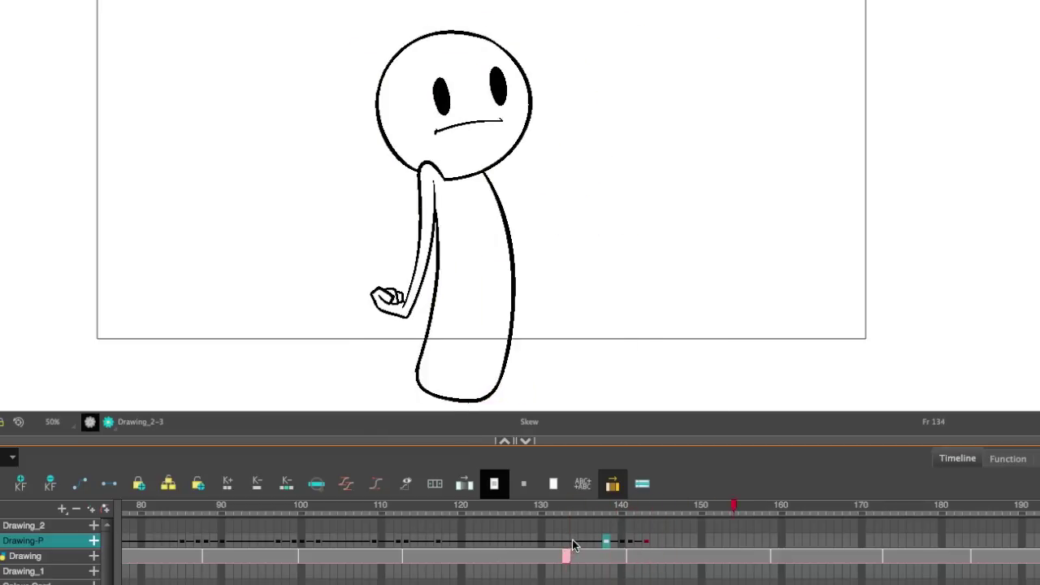
- Space out the pasted peg keyframes by moving frame 138's keyframe to frame 137 and frame 140's to frame 139
left_click(616, 541)
left_click(627, 540)
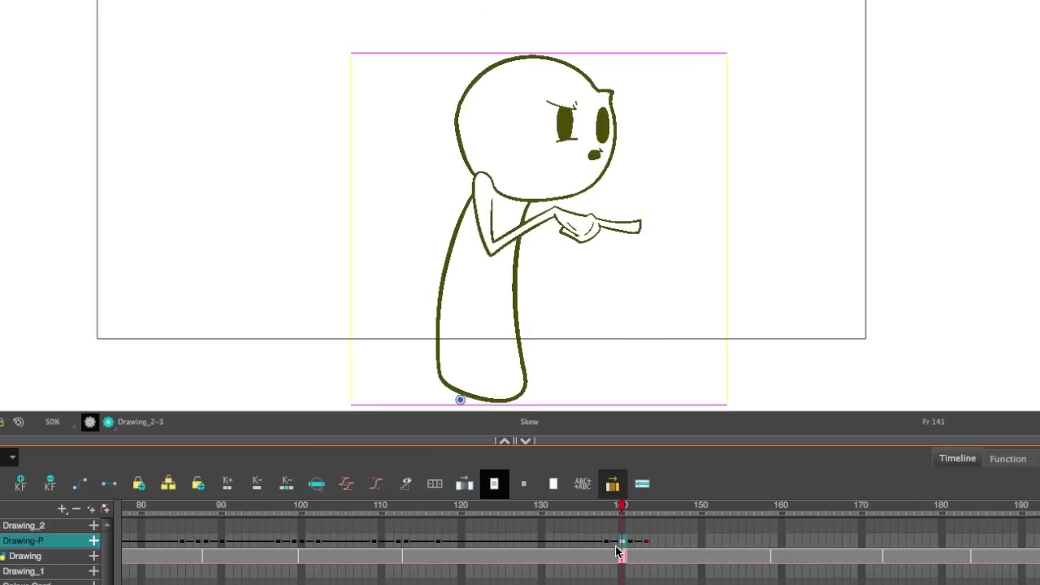
left_click_drag(617, 553, 631, 551)
left_click(631, 542)
left_click(591, 542)
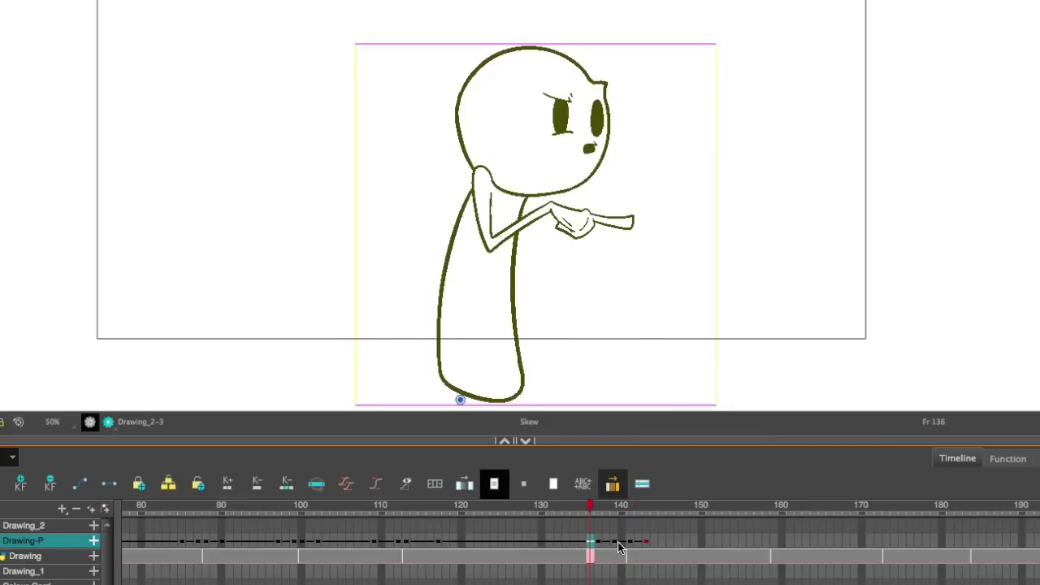
left_click(631, 543)
left_click(623, 544)
left_click(631, 543)
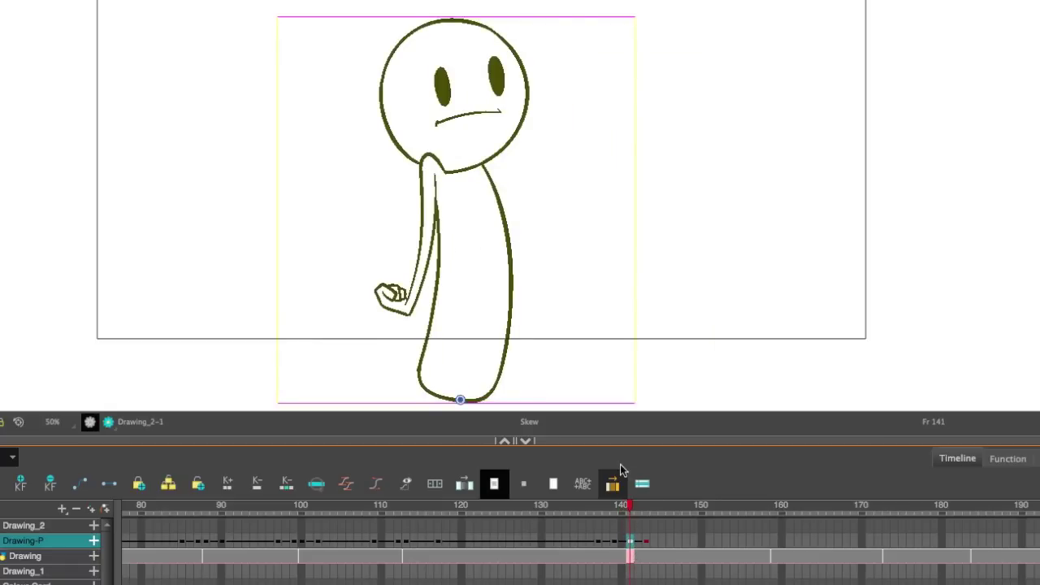
- Replay the drawing change at frame 141 from about frame 135 to check the respaced keyframes
left_click_drag(600, 505, 575, 514)
key("shift+Return")
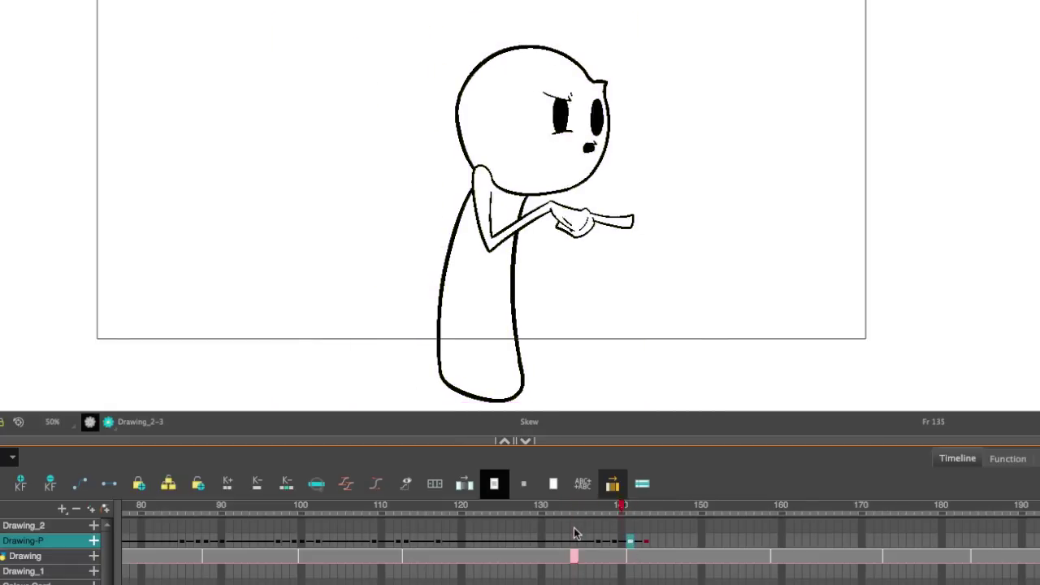
mouse_move(587, 549)
left_mouse_down()
mouse_move(667, 546)
mouse_move(574, 554)
left_mouse_up()
key("shift+Return")
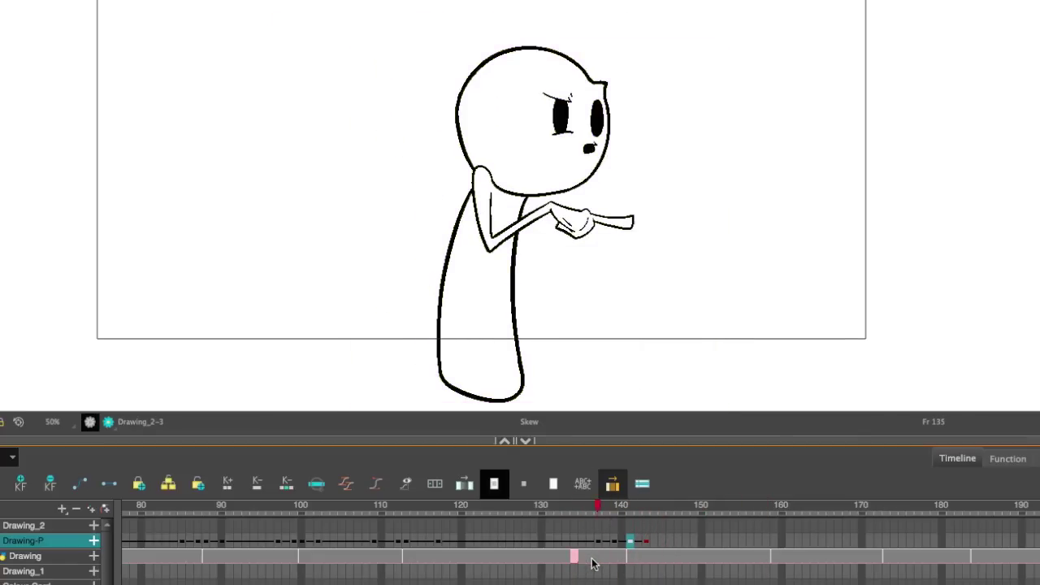
key("shift+Return")
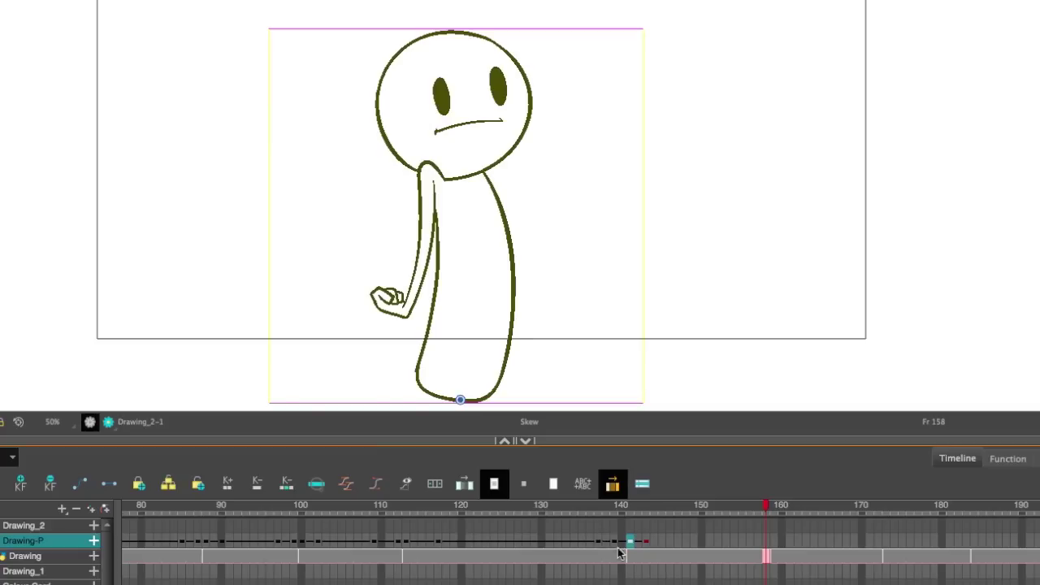
- Move frame 143's peg keyframe to frame 145 and ease it with a left time ratio of 60
left_click(619, 553)
left_click(643, 557)
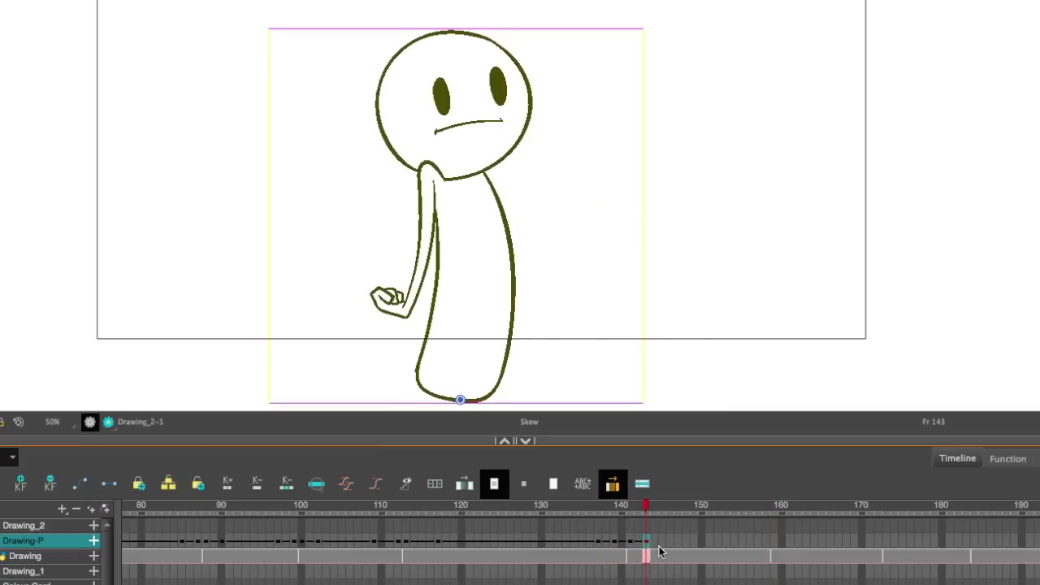
mouse_move(645, 555)
left_mouse_down()
mouse_move(661, 553)
mouse_move(629, 548)
mouse_move(664, 552)
left_mouse_up()
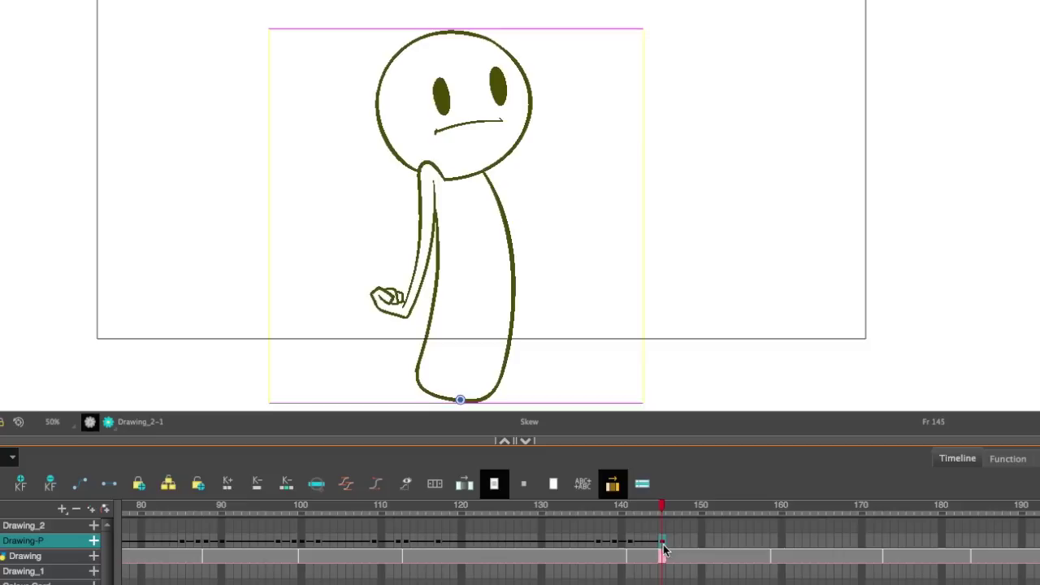
left_click(369, 483)
double_click(560, 272)
type("60")
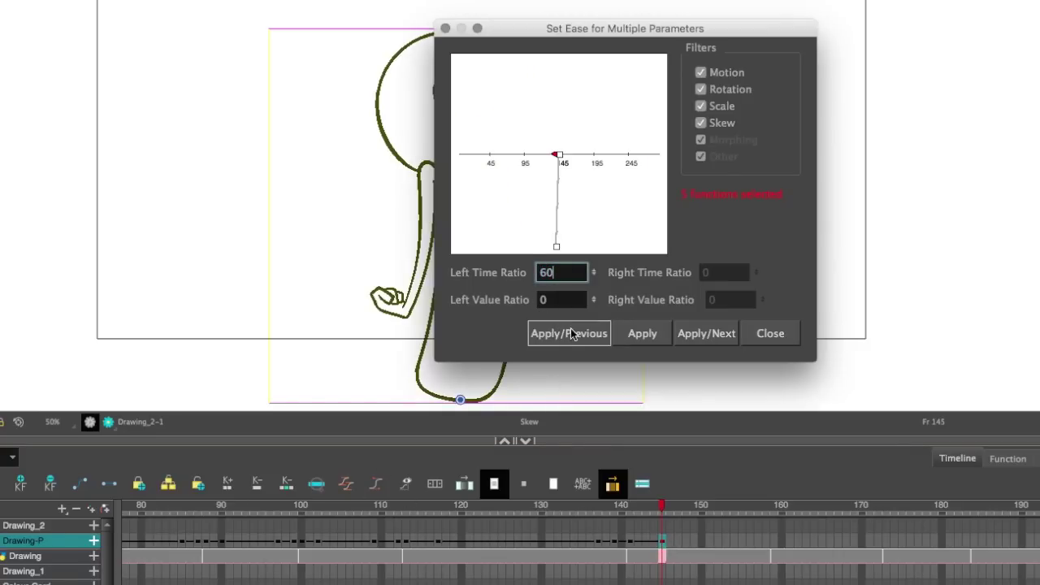
left_click(642, 333)
left_click(771, 333)
- Replay the transition around frame 141 and the following poses from frame 154 to check the timing
left_click(581, 514)
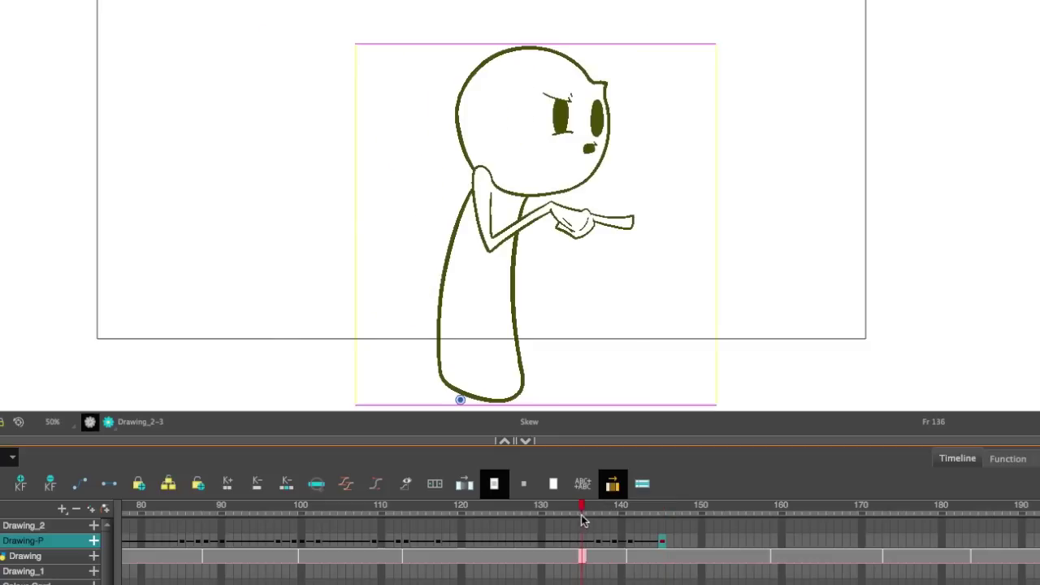
key("shift+Return")
left_click(590, 513)
key("shift+Return")
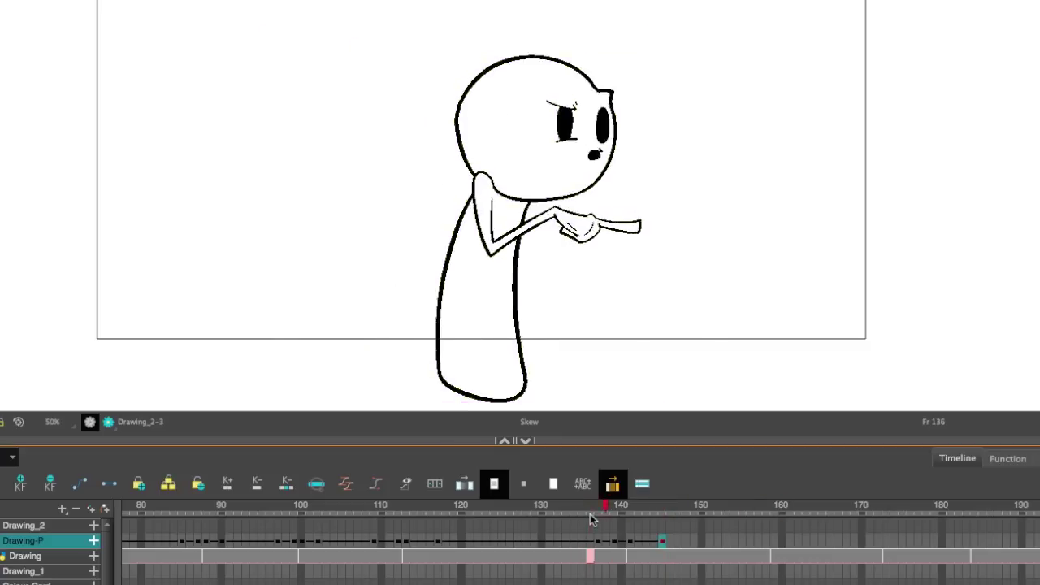
left_click(590, 514)
key("Return")
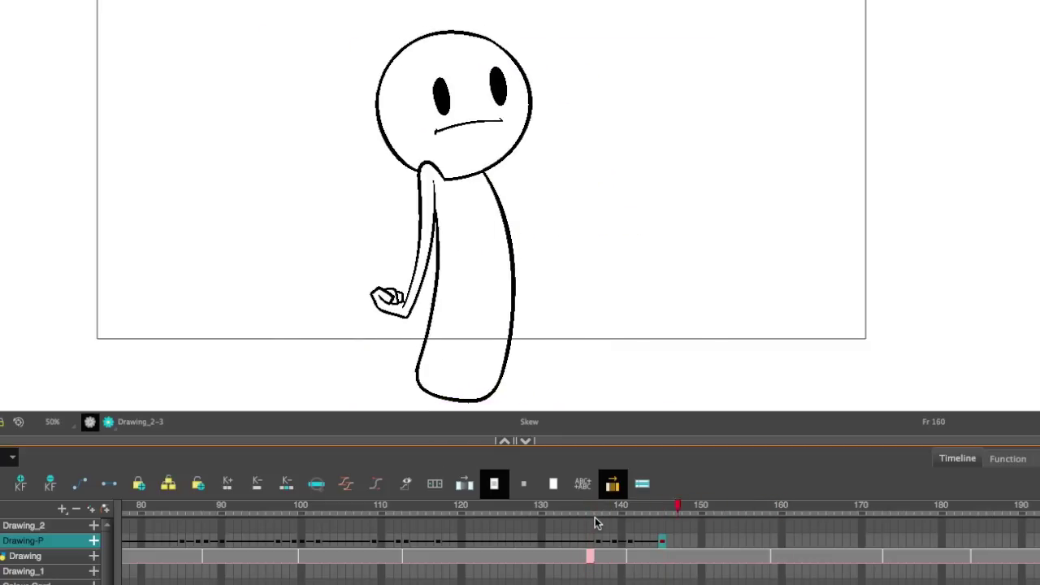
left_click(729, 520)
key("Return")
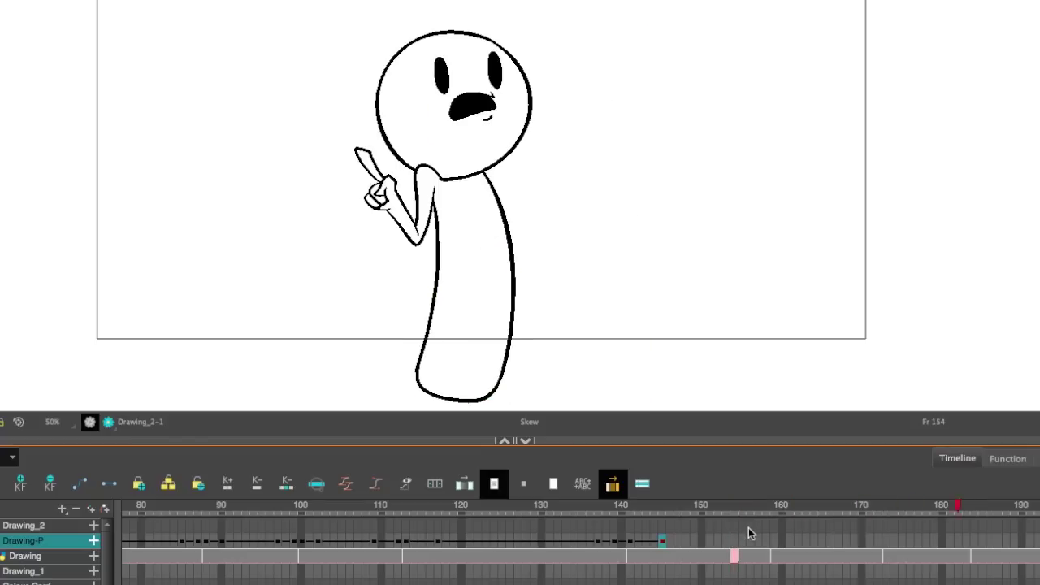
key("Return")
- Add outer peg keyframes at frames 155 and 165 around the drawing change at frame 159
left_click(759, 542)
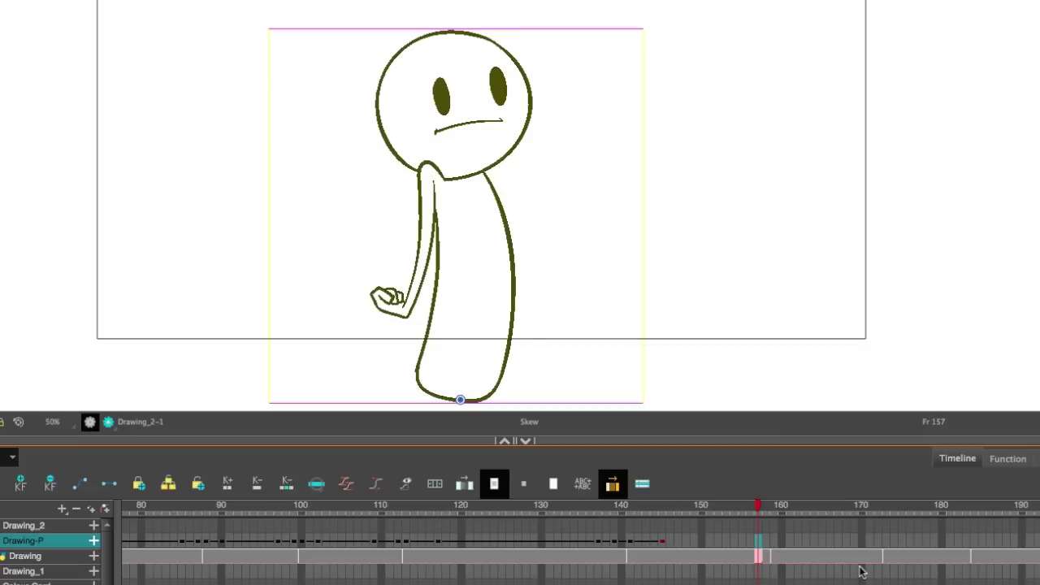
left_click(751, 546)
left_click(744, 545)
key("F6")
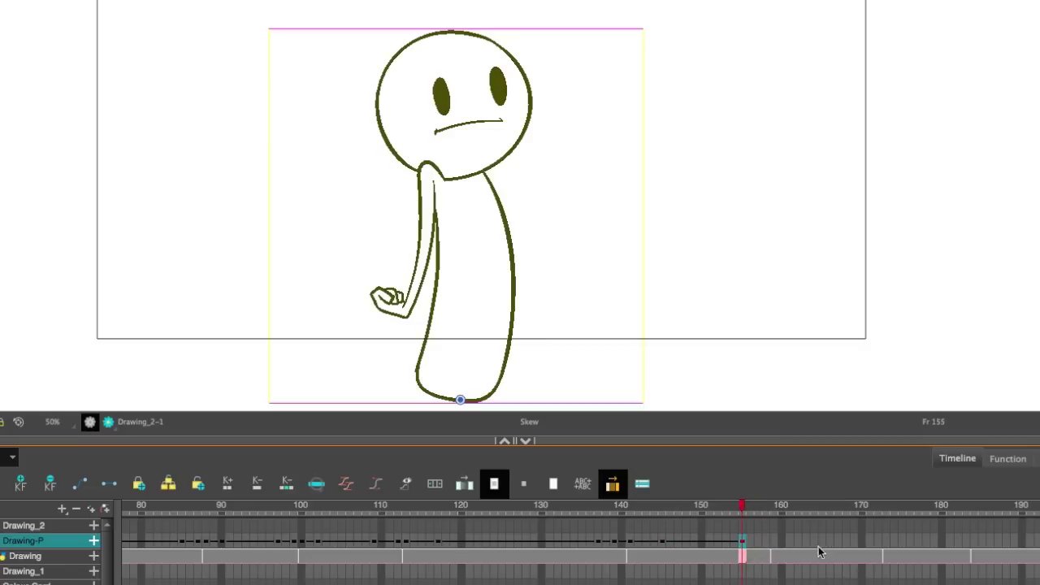
left_click(806, 544)
key("F6")
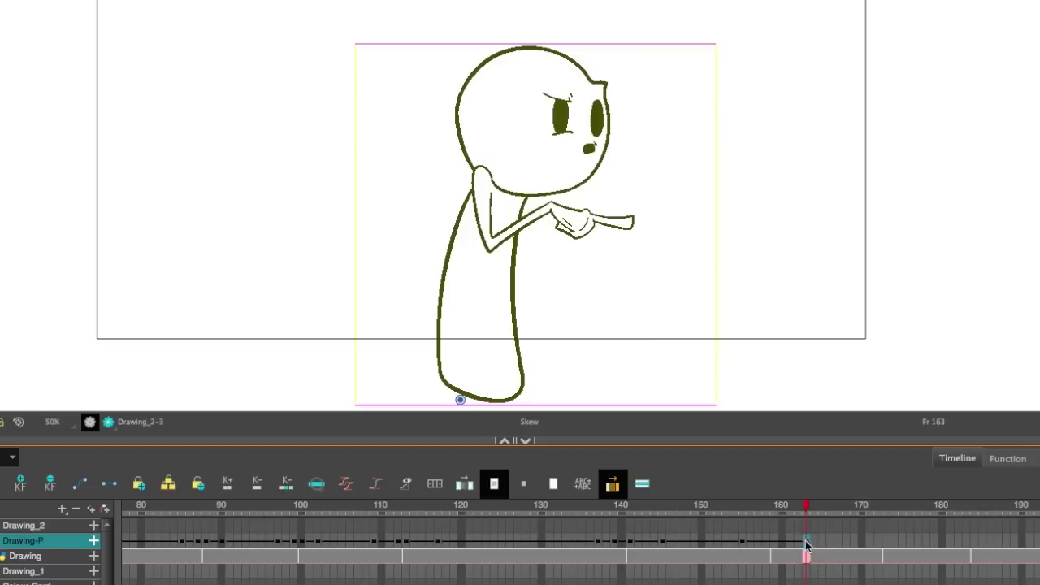
left_click(822, 552)
key("F6")
- Add peg keyframes at frames 157, 159 and 161 between the two outer keyframes
left_click(744, 551)
left_click(760, 553)
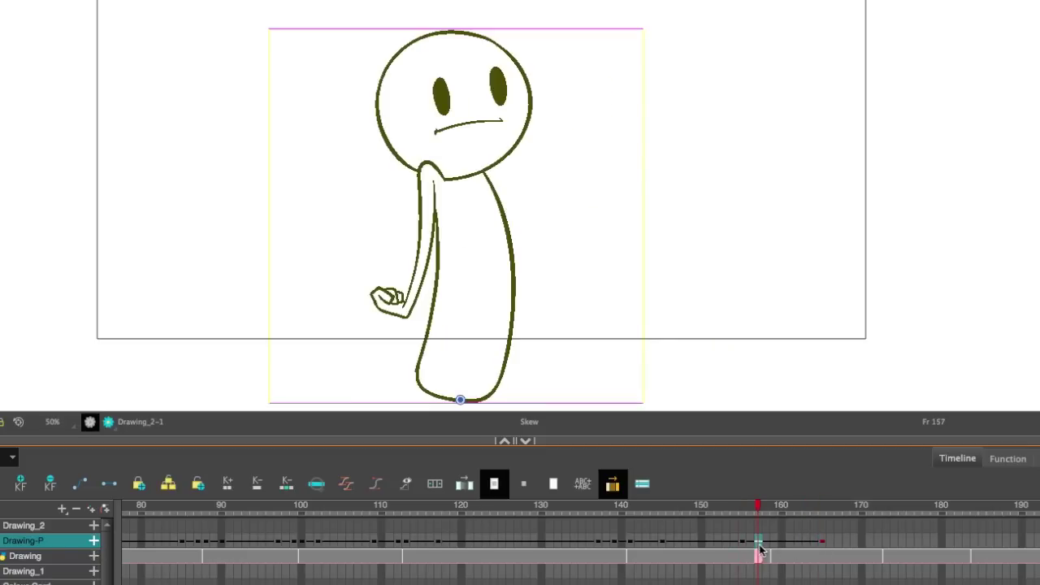
left_click(782, 555)
left_click(775, 553)
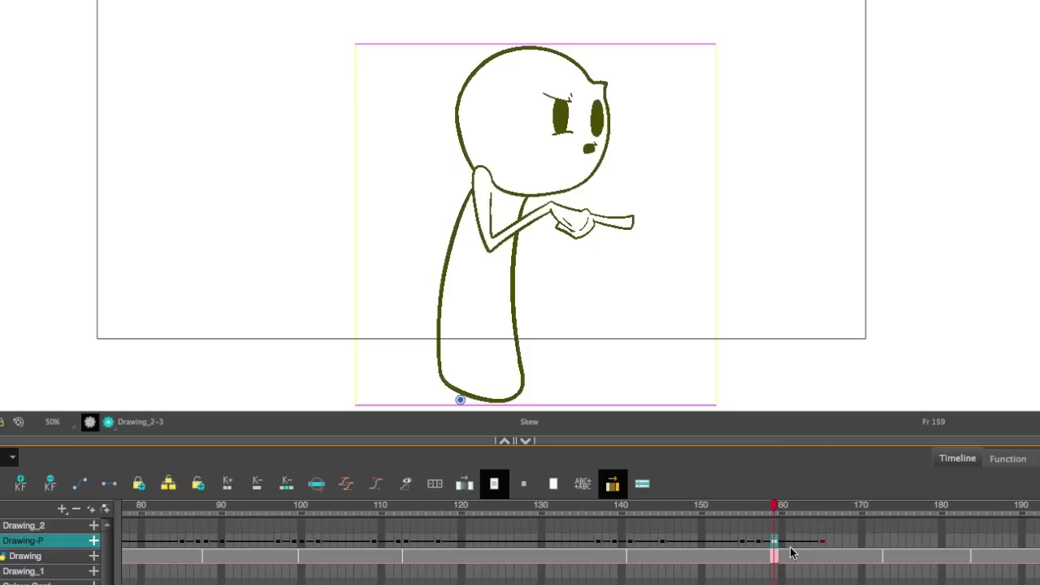
left_click(792, 549)
- Squash the character on the frame 157 keyframe and skew it backward, away from the coming pointing direction
left_click(759, 549)
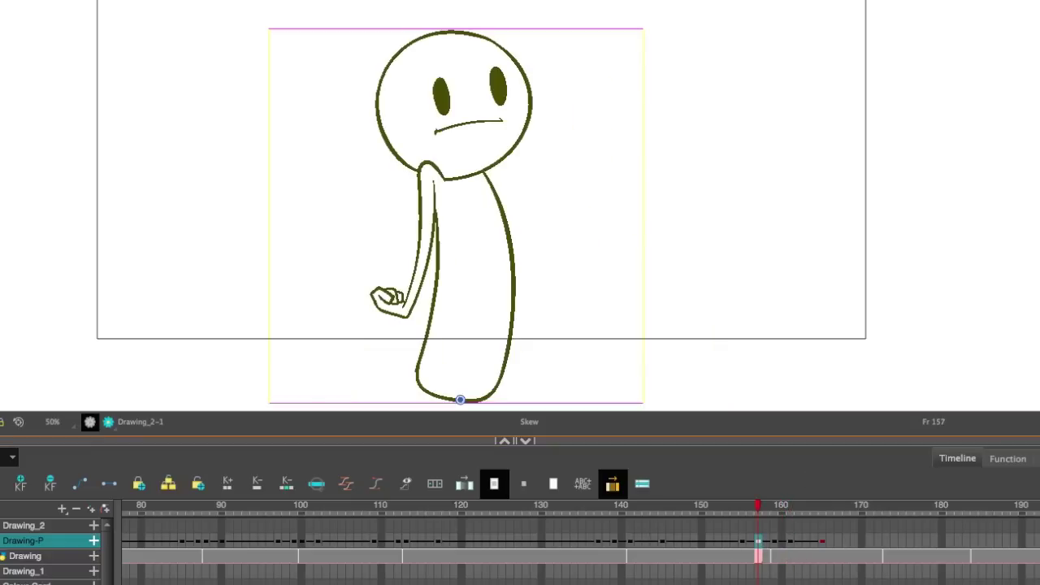
key("alt+4")
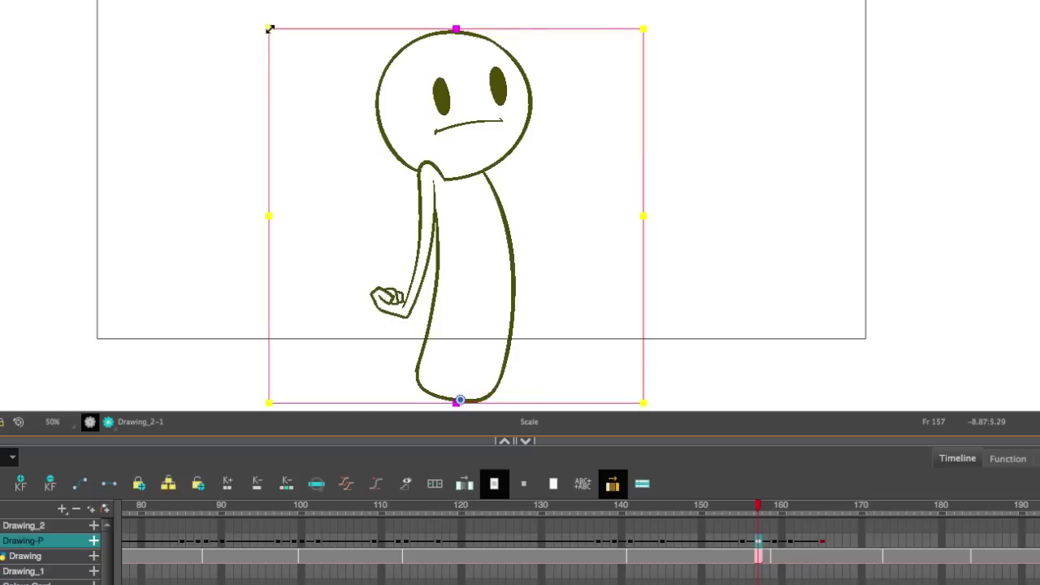
left_click_drag(269, 30, 257, 44)
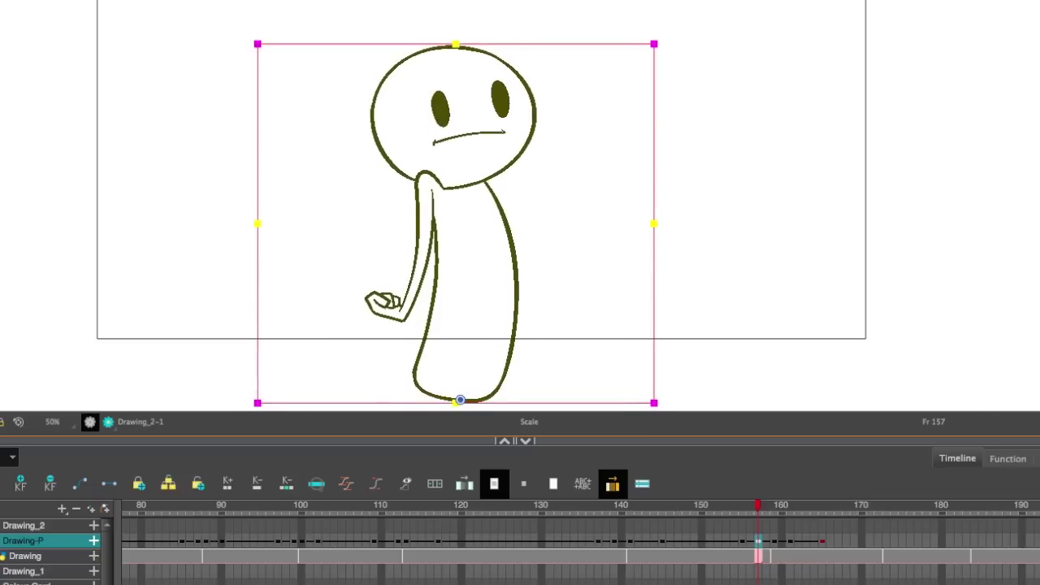
left_click_drag(395, 42, 379, 47)
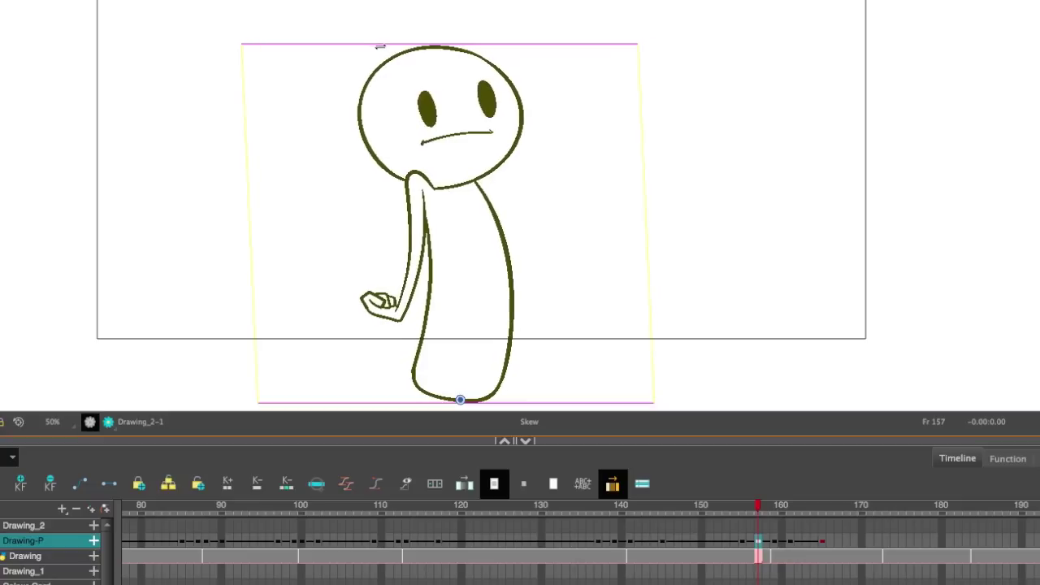
- Squash the pointing pose slightly on the frame 161 keyframe and skew it forward in its pointing direction
left_click(773, 511)
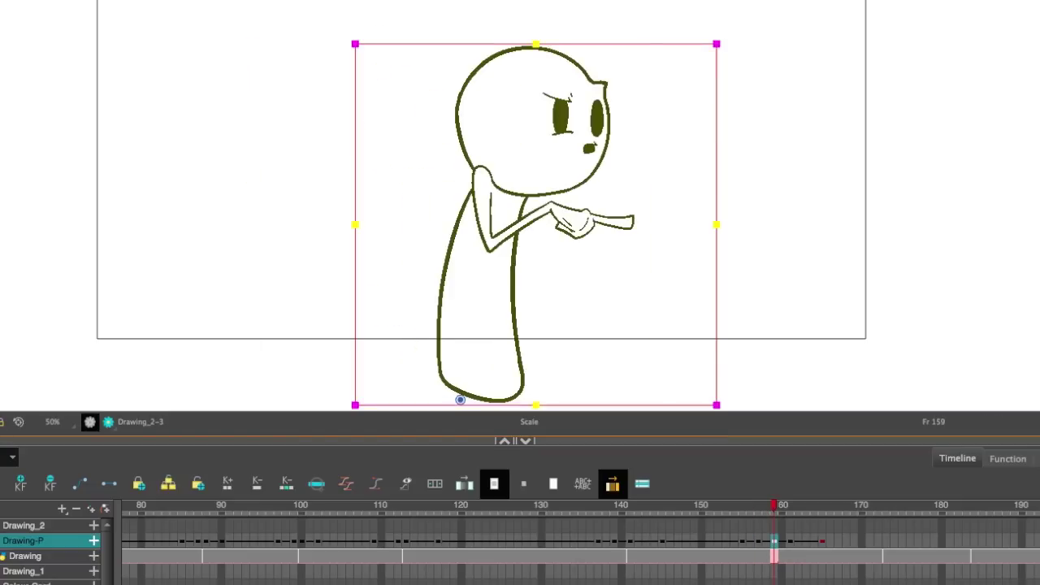
mouse_move(356, 43)
left_mouse_down()
mouse_move(364, 15)
mouse_move(346, 56)
left_mouse_up()
key("period")
key("period")
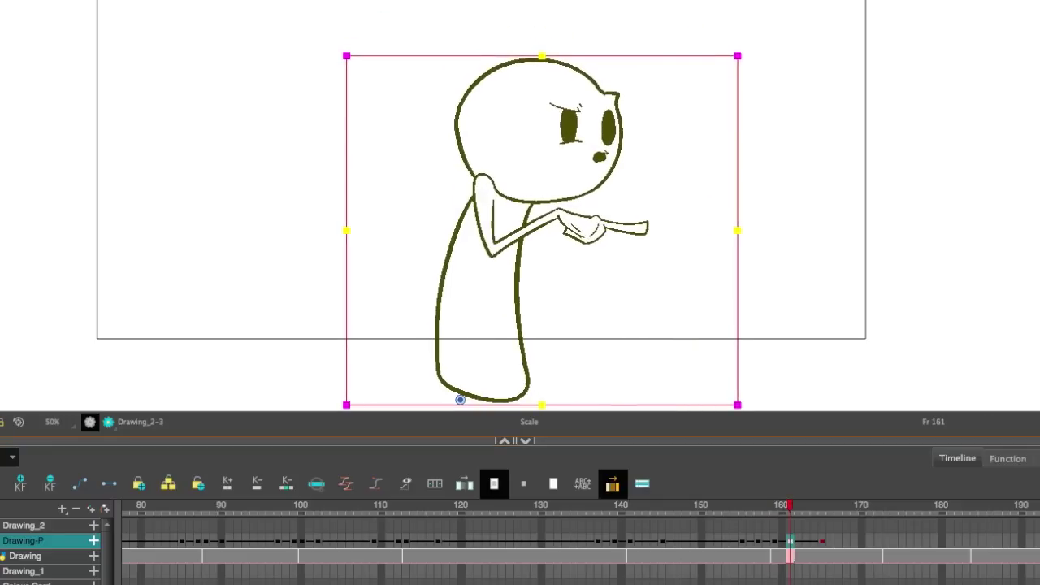
left_click_drag(460, 56, 480, 50)
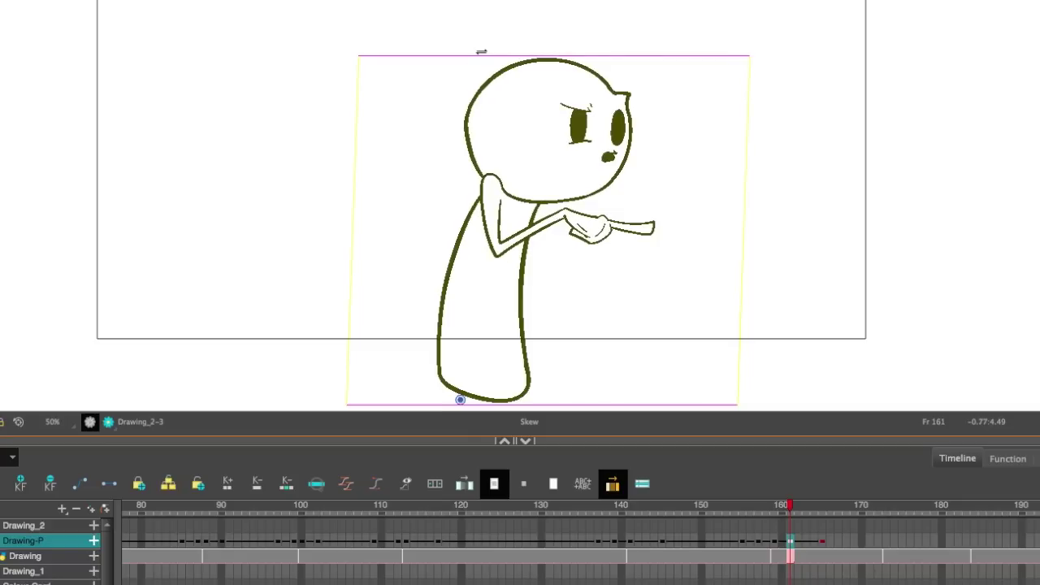
- Replay the change to the pointing pose at frame 159 from about frame 153
left_click_drag(733, 507, 719, 512)
key("shift+Return")
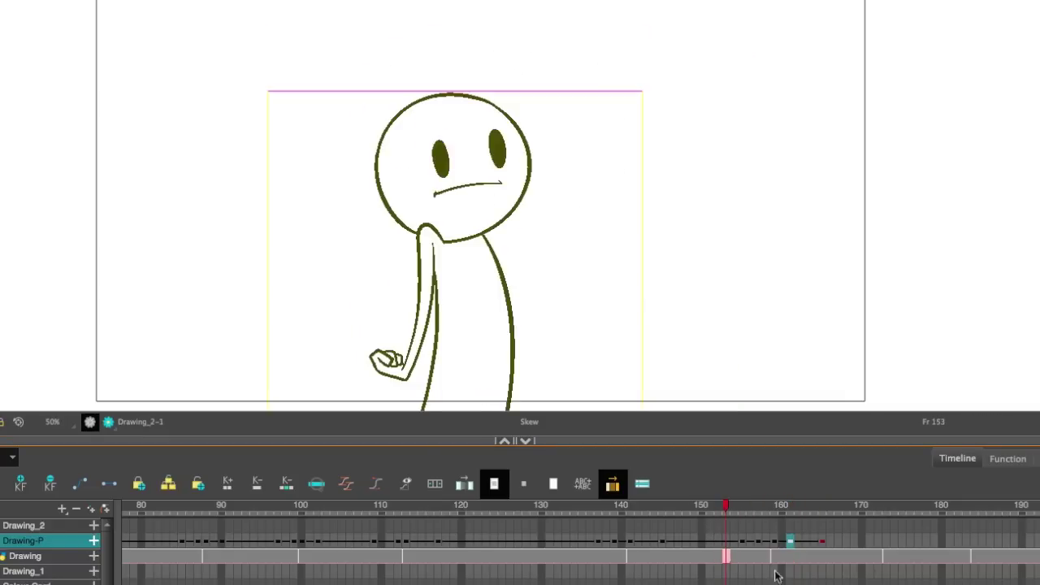
key("shift+Return")
key("shift+Return")
left_click_drag(723, 505, 735, 517)
key("Return")
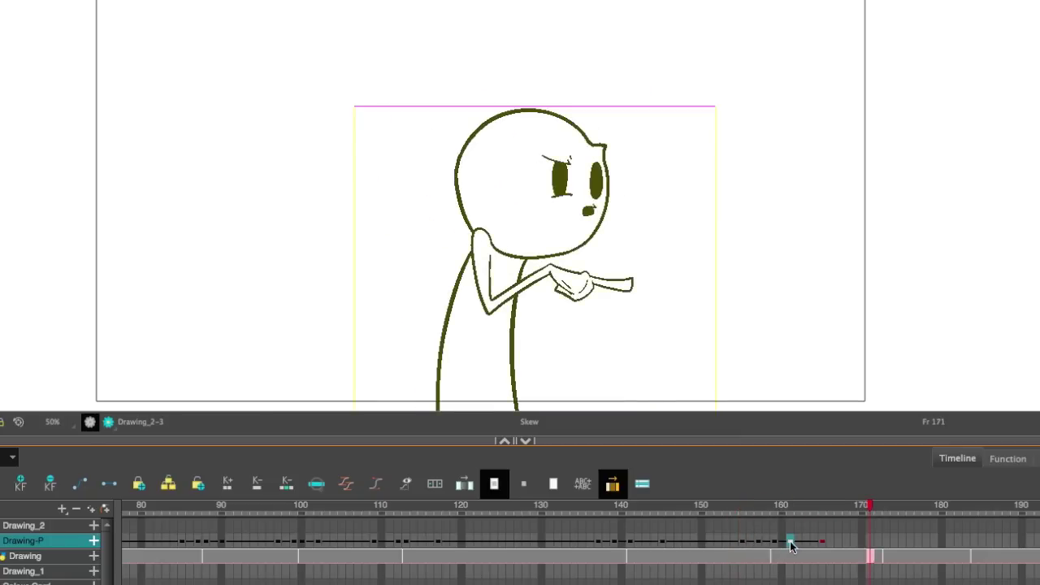
- Ease the frame 165 peg keyframe with a left time ratio of 50 and replay the change
left_click(822, 546)
left_click(642, 484)
type("50")
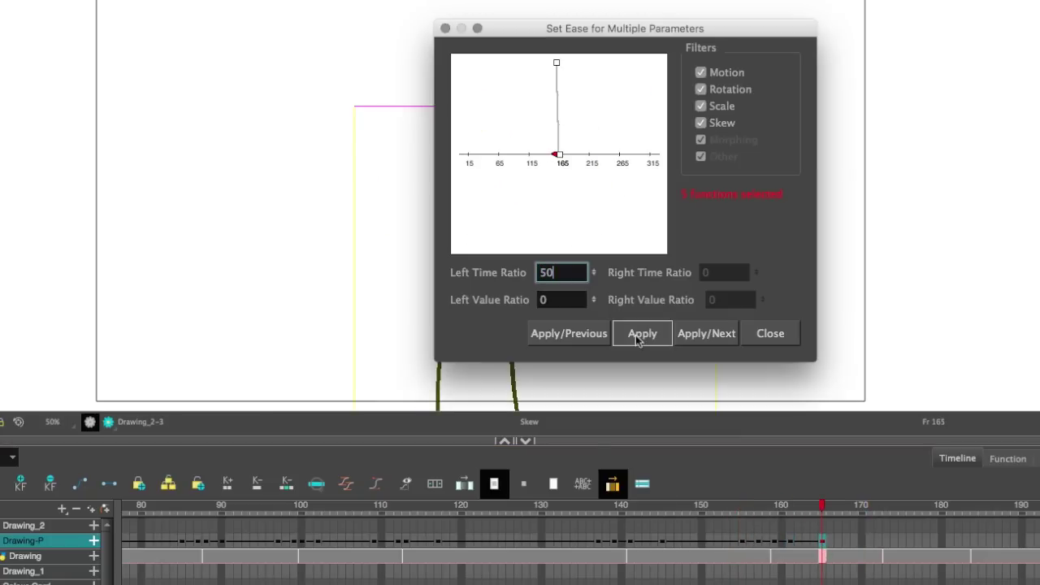
left_click(642, 333)
left_click(771, 333)
left_click(729, 517)
key("Return")
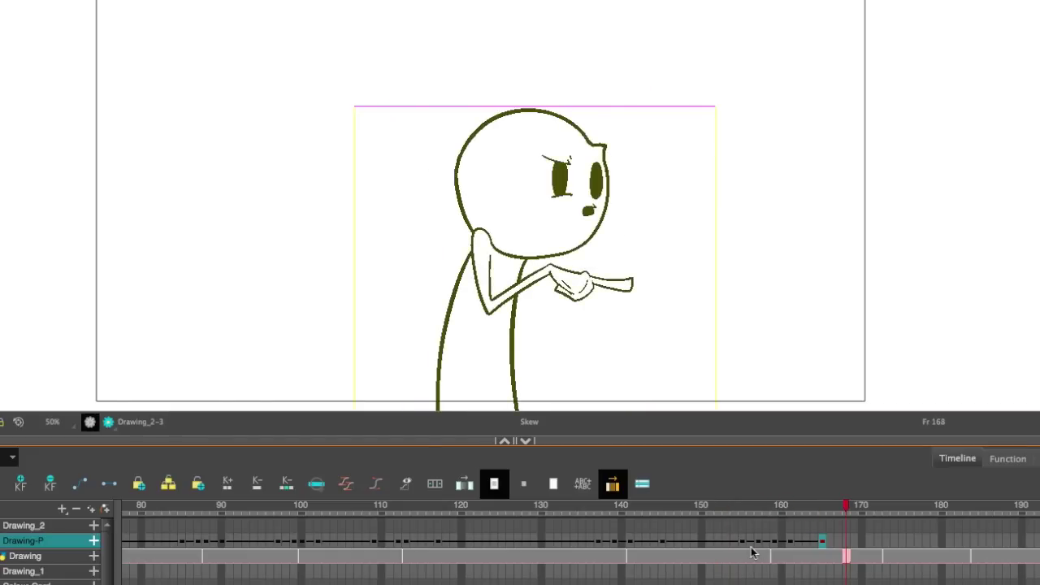
- Ease the frame 155 peg keyframe with a left time ratio of 50
left_click(742, 540)
left_click(642, 483)
type("50")
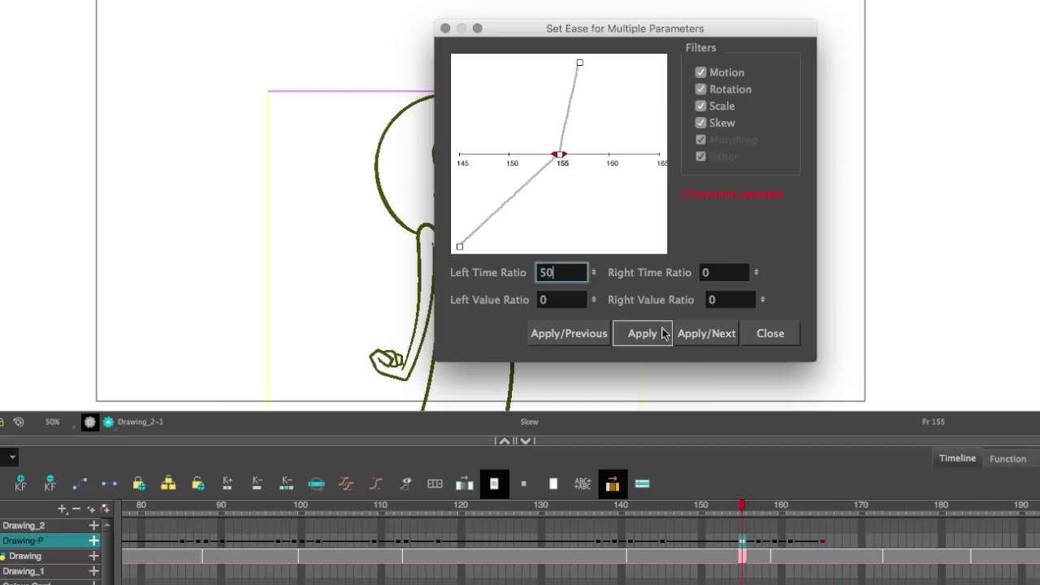
left_click(642, 333)
left_click(764, 339)
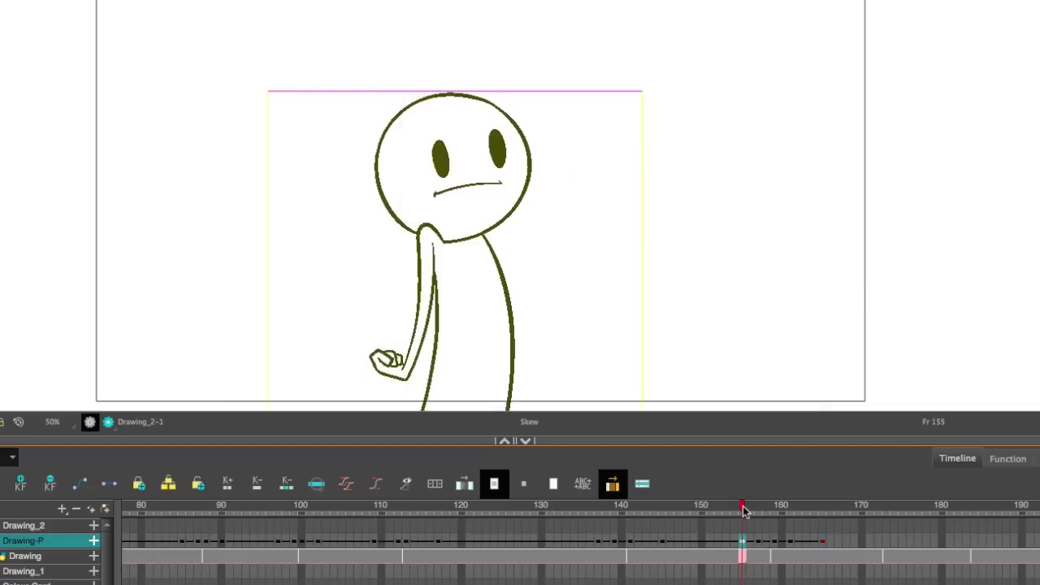
- Tighten the peg keyframes around the change to the pointing pose by moving them to frames 156, 158, 160 and 164
left_click(747, 541)
left_click(765, 543)
left_click_drag(761, 542, 784, 548)
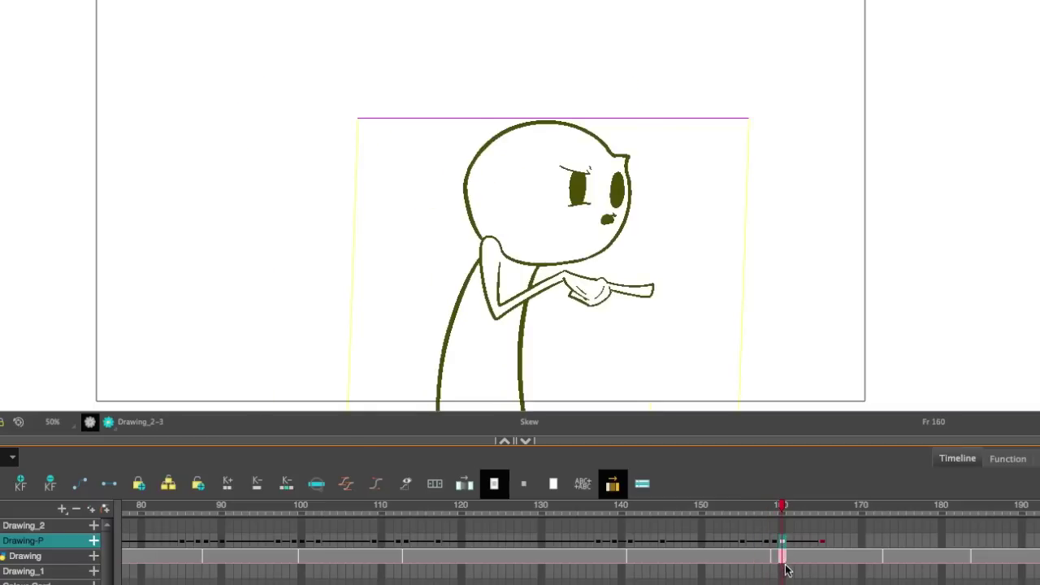
left_click(798, 543)
left_click(774, 549)
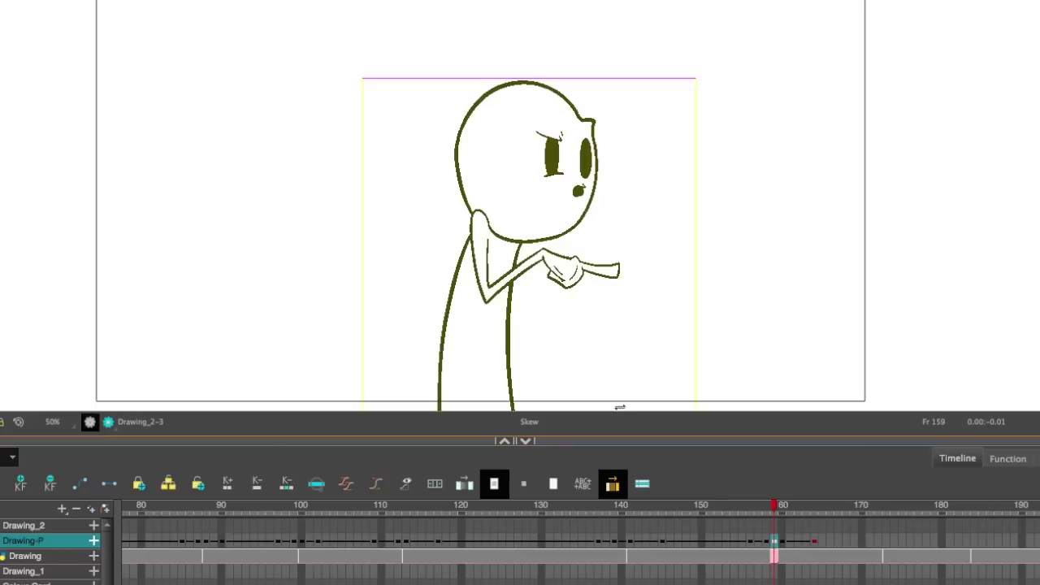
left_click(783, 542)
- Replay the change to the pointing pose from about frame 154 to check the tightened timing
left_click_drag(759, 509, 734, 509)
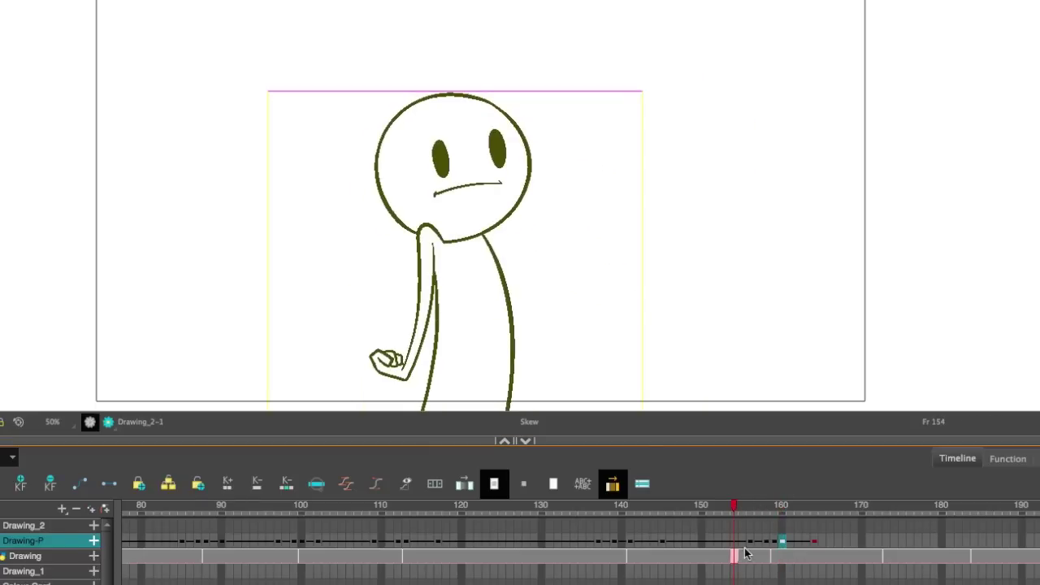
key("shift+Return")
key("shift+Return")
left_click(737, 504)
key("shift+Return")
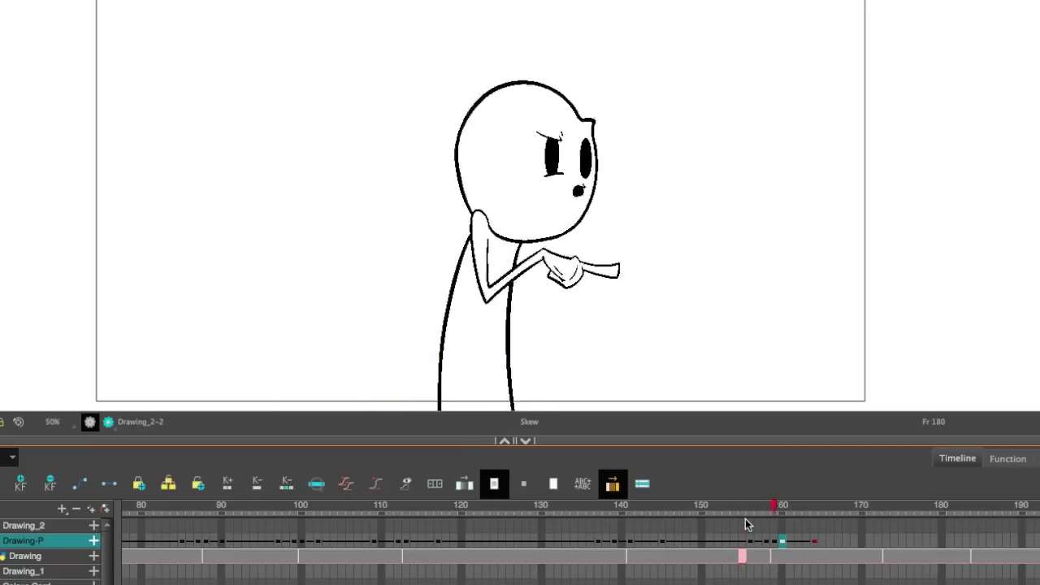
key("shift+Return")
- Copy the peg keyframes from frames 156–164 and reuse them from frame 167 around the drawing change at frame 173
left_click_drag(846, 542, 927, 542)
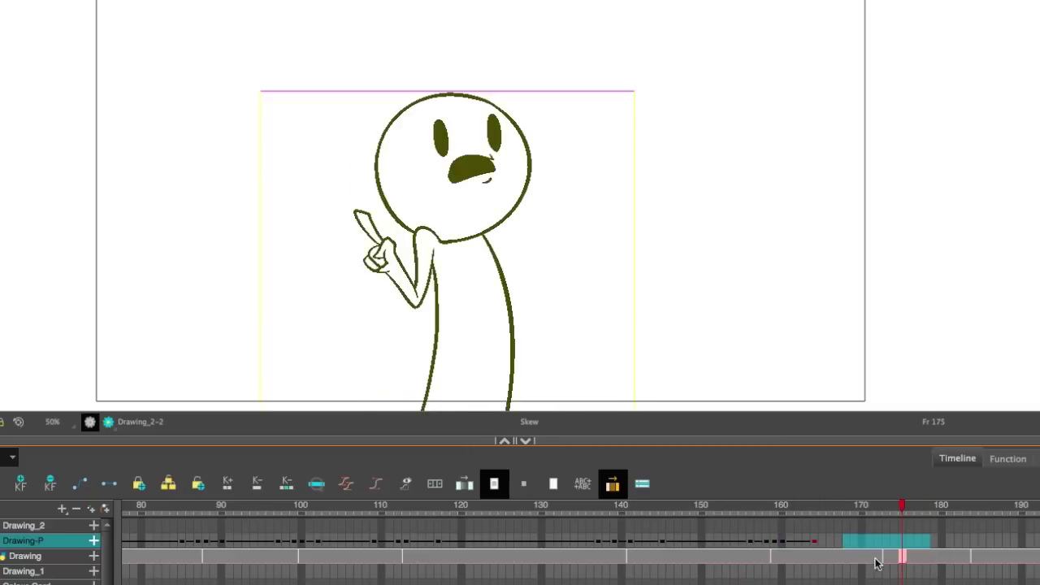
left_click(886, 558)
left_click_drag(751, 541, 819, 541)
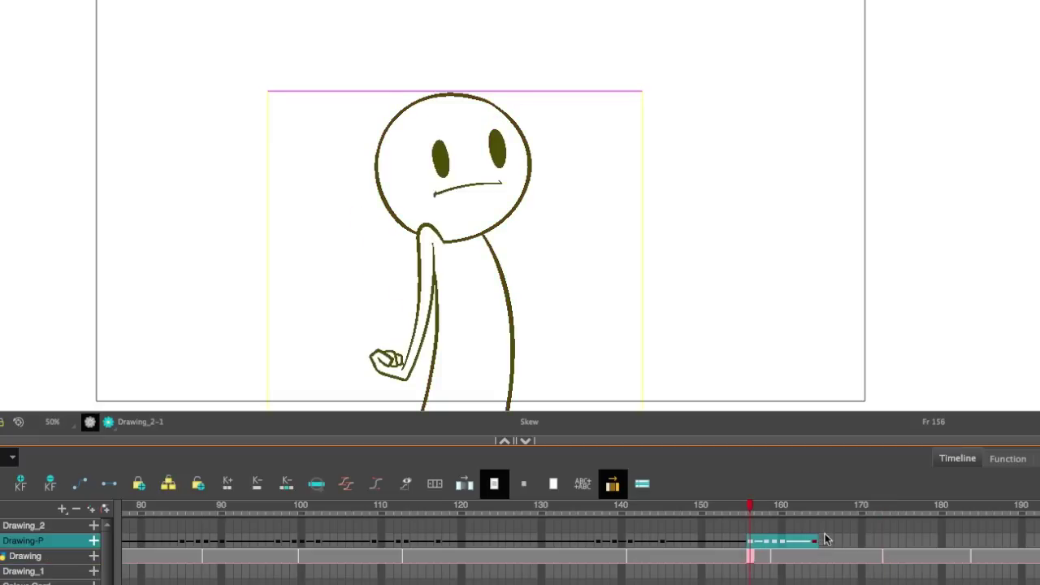
left_click(847, 553)
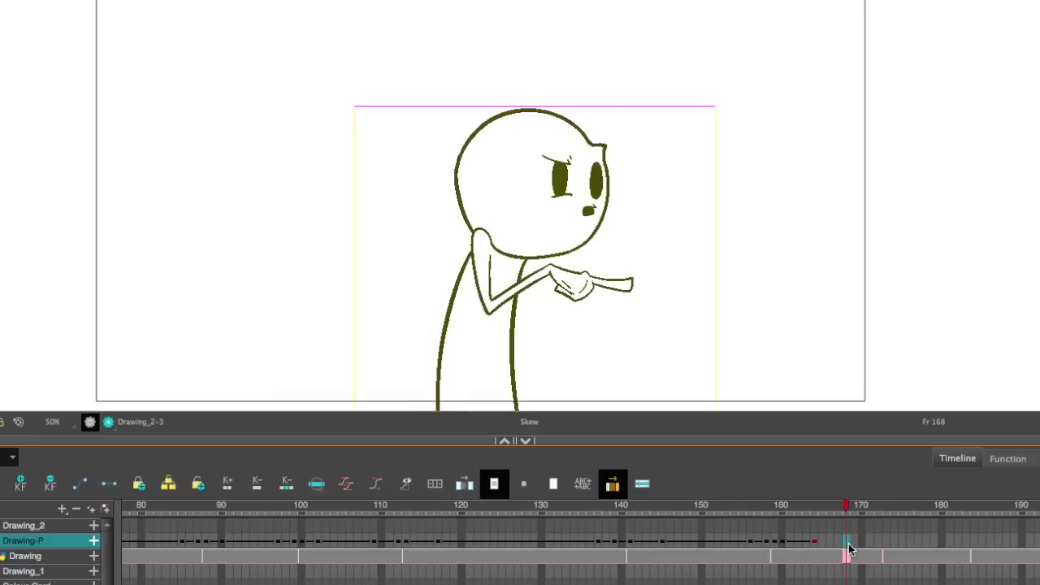
right_click(848, 550)
left_click(894, 584)
left_click(839, 543)
key("Delete")
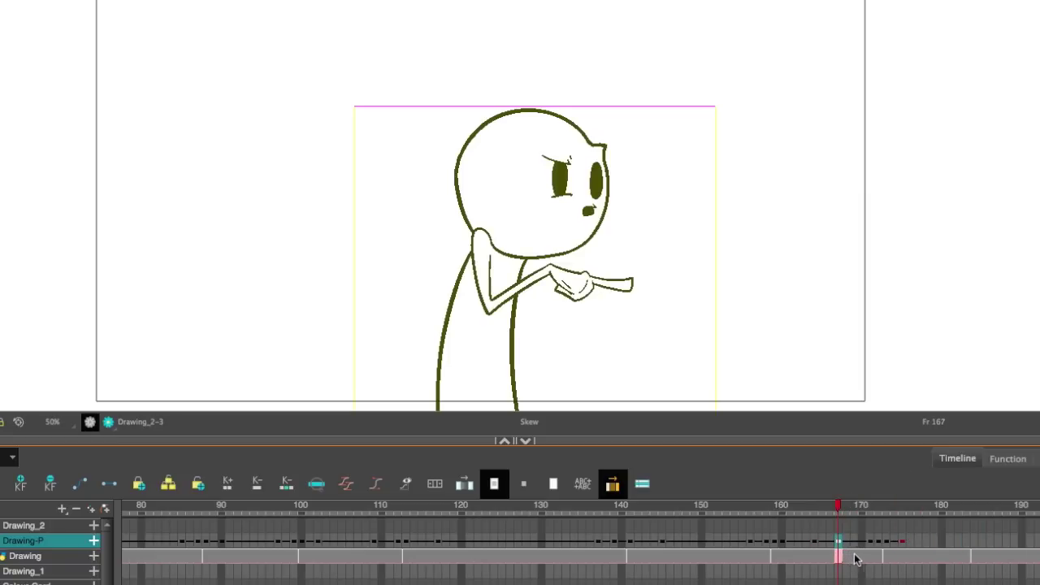
- Replay the animation from frame 159 through the drawing change at frame 173
left_click(892, 559)
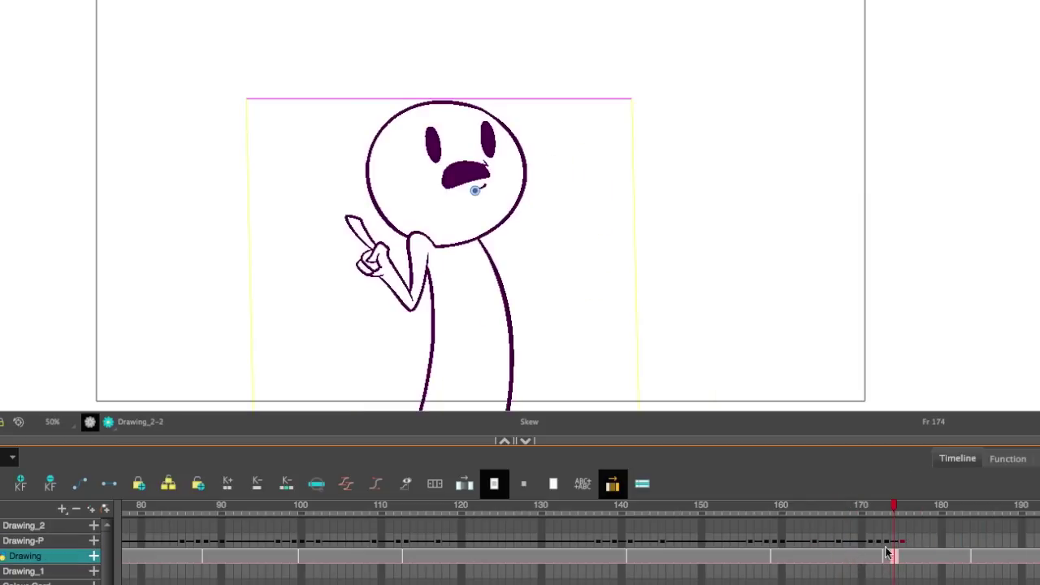
left_click(887, 554)
left_click_drag(837, 515, 777, 513)
key("shift+Return")
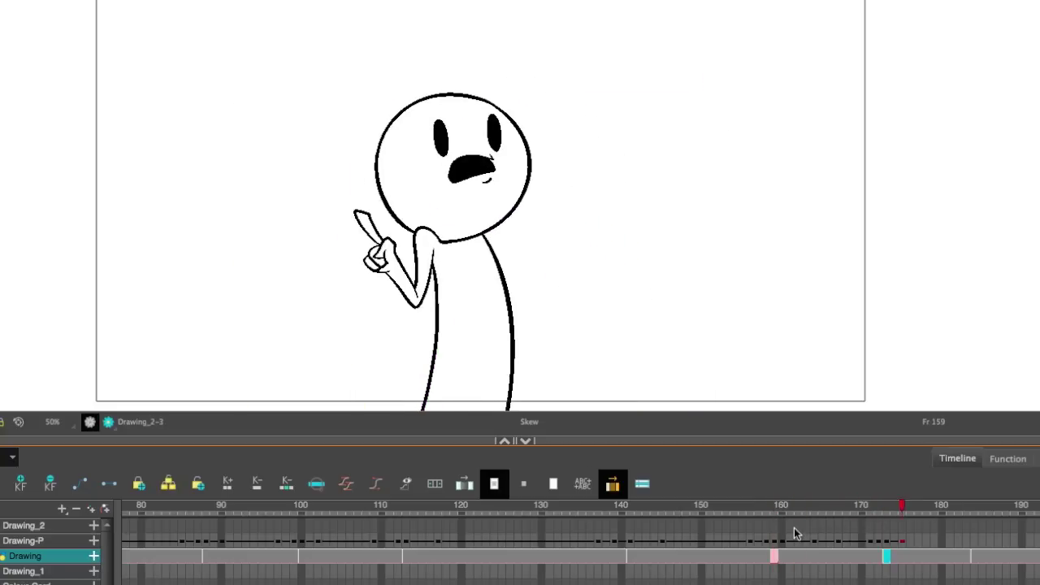
key("shift+Return")
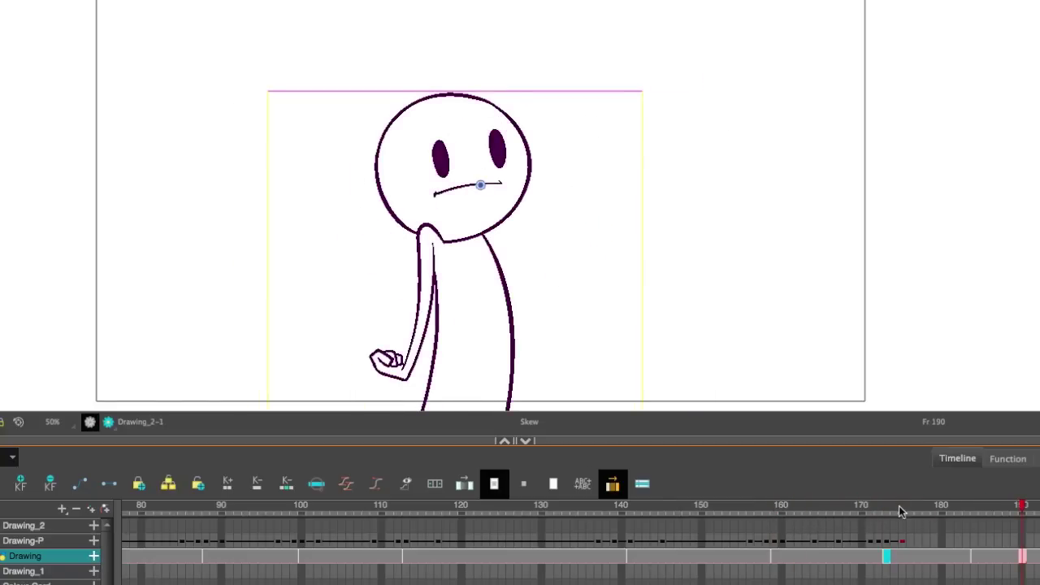
- Add peg keyframes at frames 183, 184 and 186 around the change to the lowered-arm pose
key("f")
left_click(967, 542)
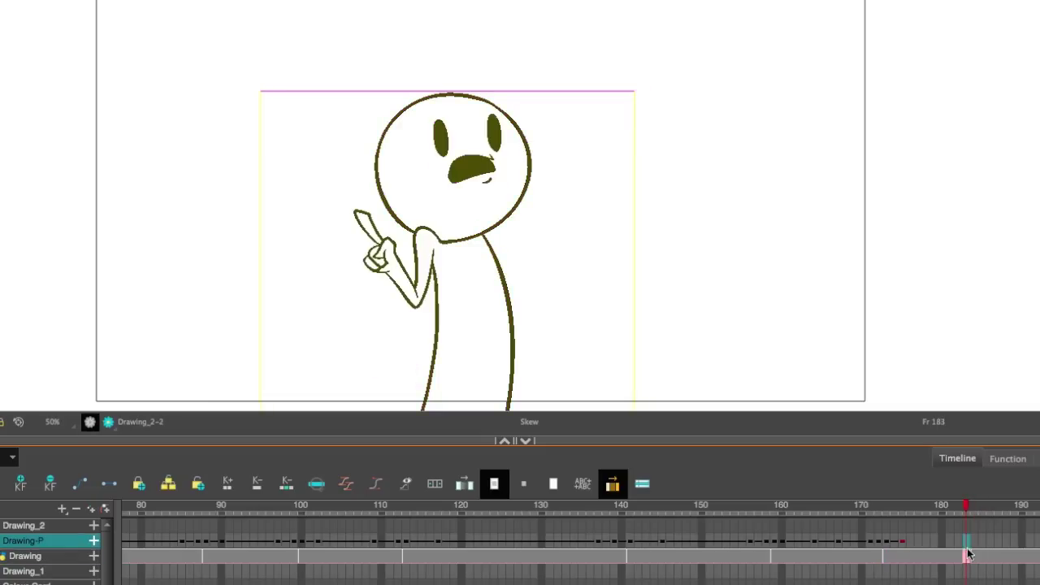
key("F6")
left_click(975, 543)
left_click(991, 546)
key("F6")
left_click(975, 541)
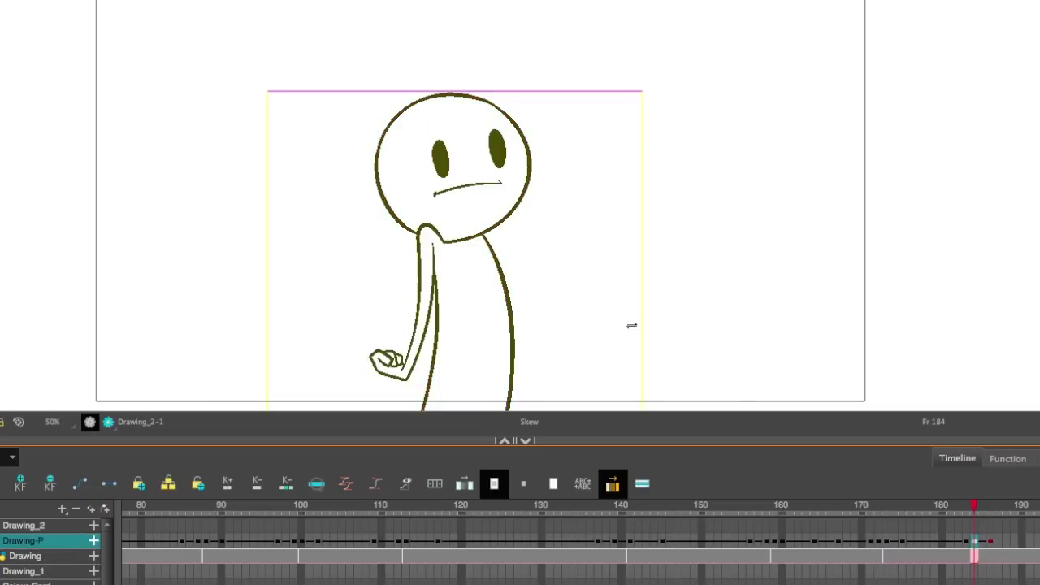
- Squash the lowered-arm pose slightly shorter and wider on the frame 184 peg keyframe and replay the change from frame 177
left_click(631, 325)
key("alt+4")
left_click_drag(269, 92, 263, 99)
left_click(918, 509)
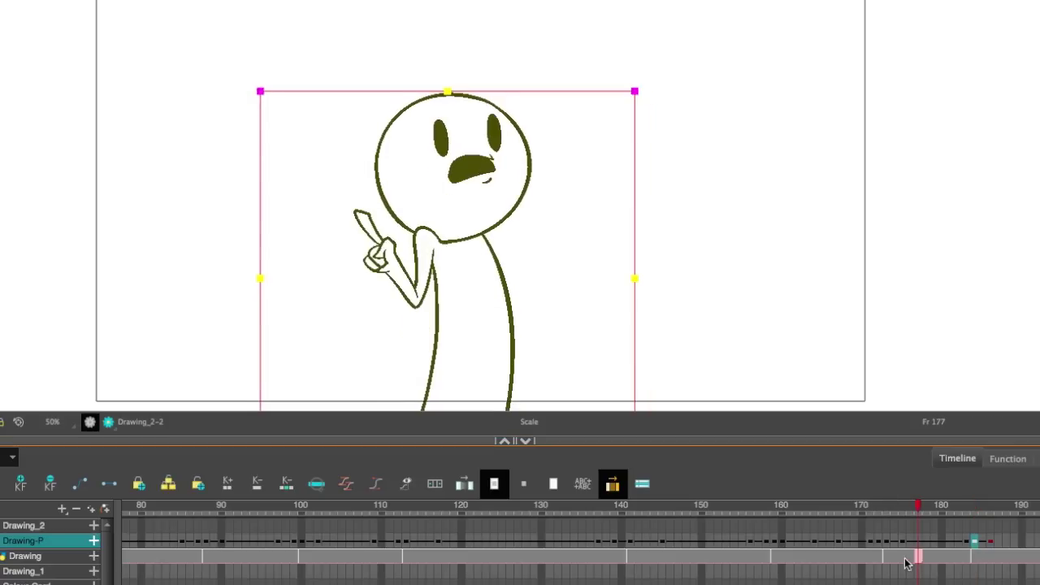
key("shift+Return")
key("shift+Return")
- Play the whole animation from frame 6 to review all the pose transitions
scroll(569, 543, "left", 10)
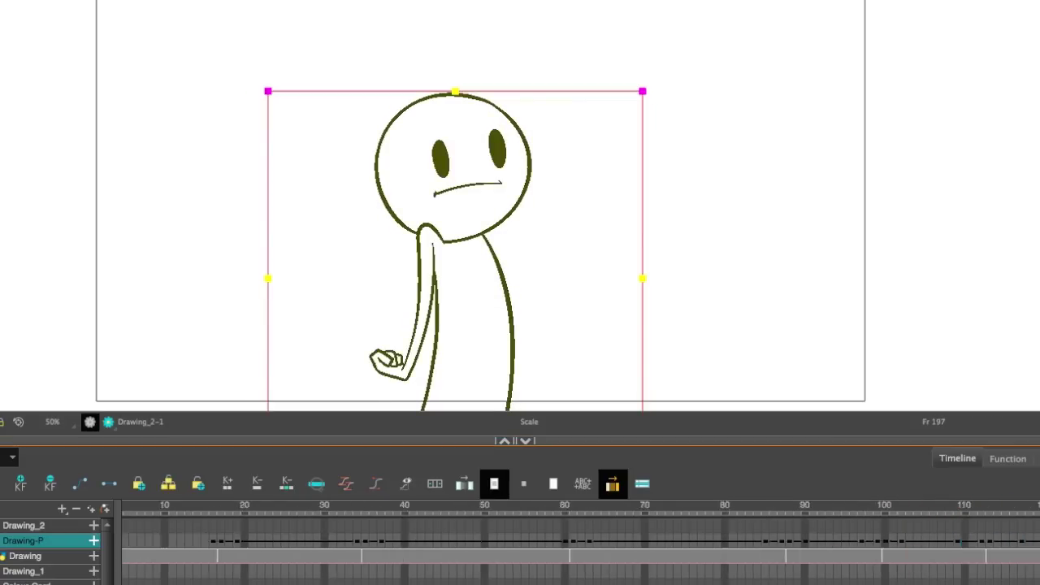
left_click(165, 506)
key("Return")
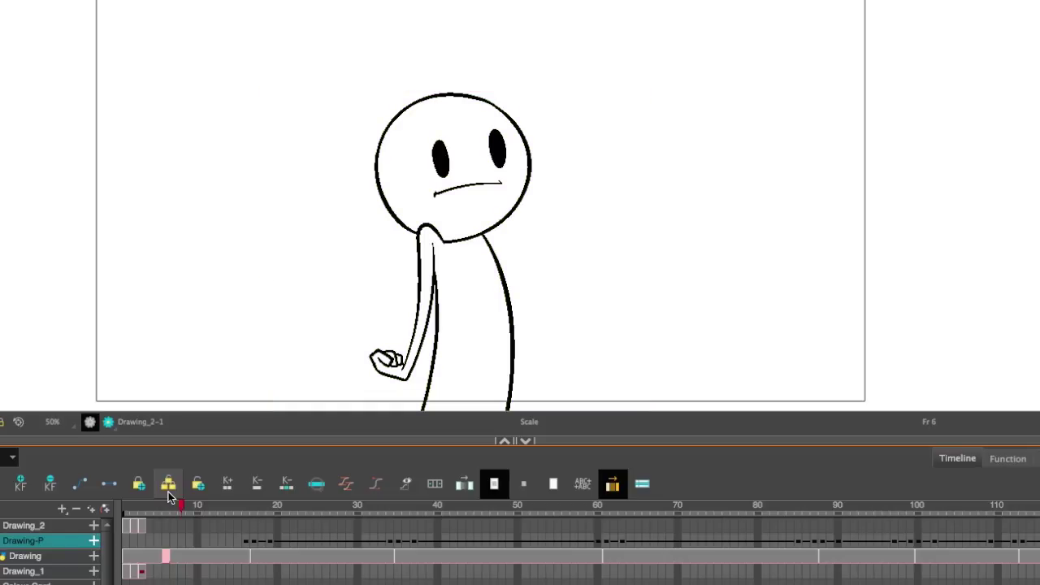